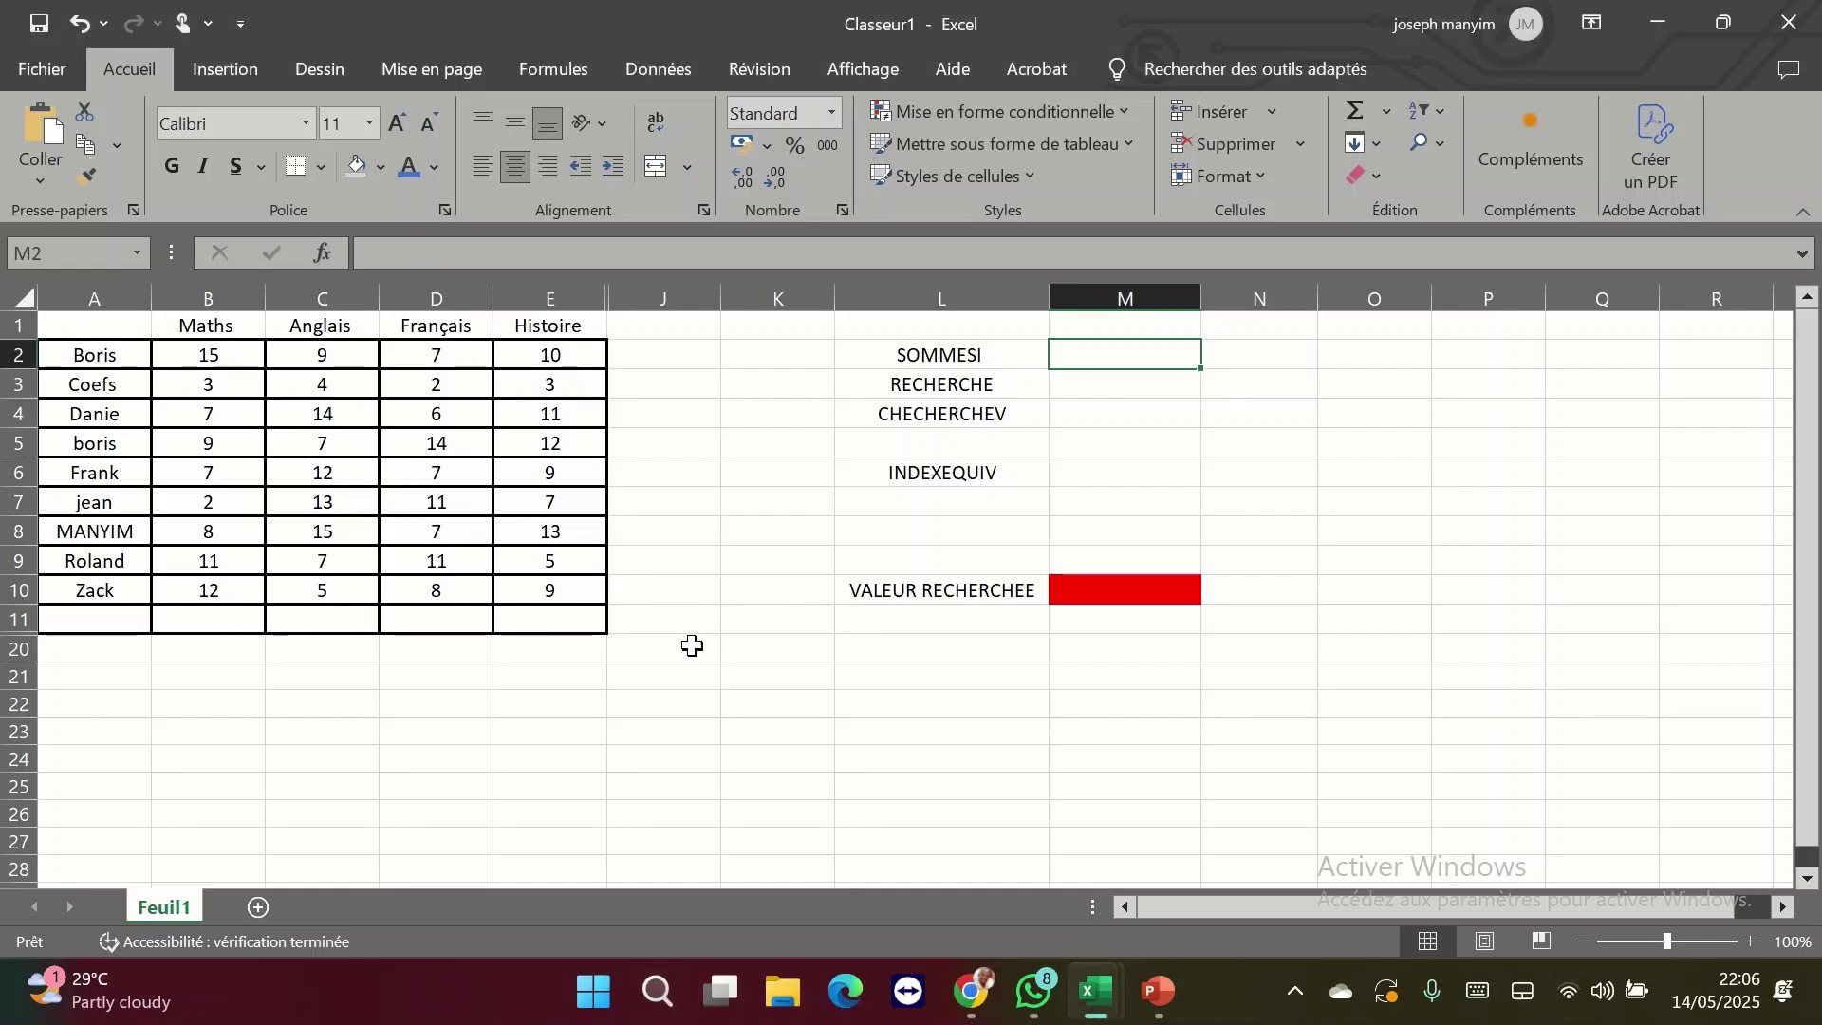
{"action": "mouse_move", "coordinate": [693, 645]}
{"action": "left_mouse_down"}
{"action": "mouse_move", "coordinate": [76, 359]}
{"action": "mouse_move", "coordinate": [80, 328]}
{"action": "left_mouse_up"}
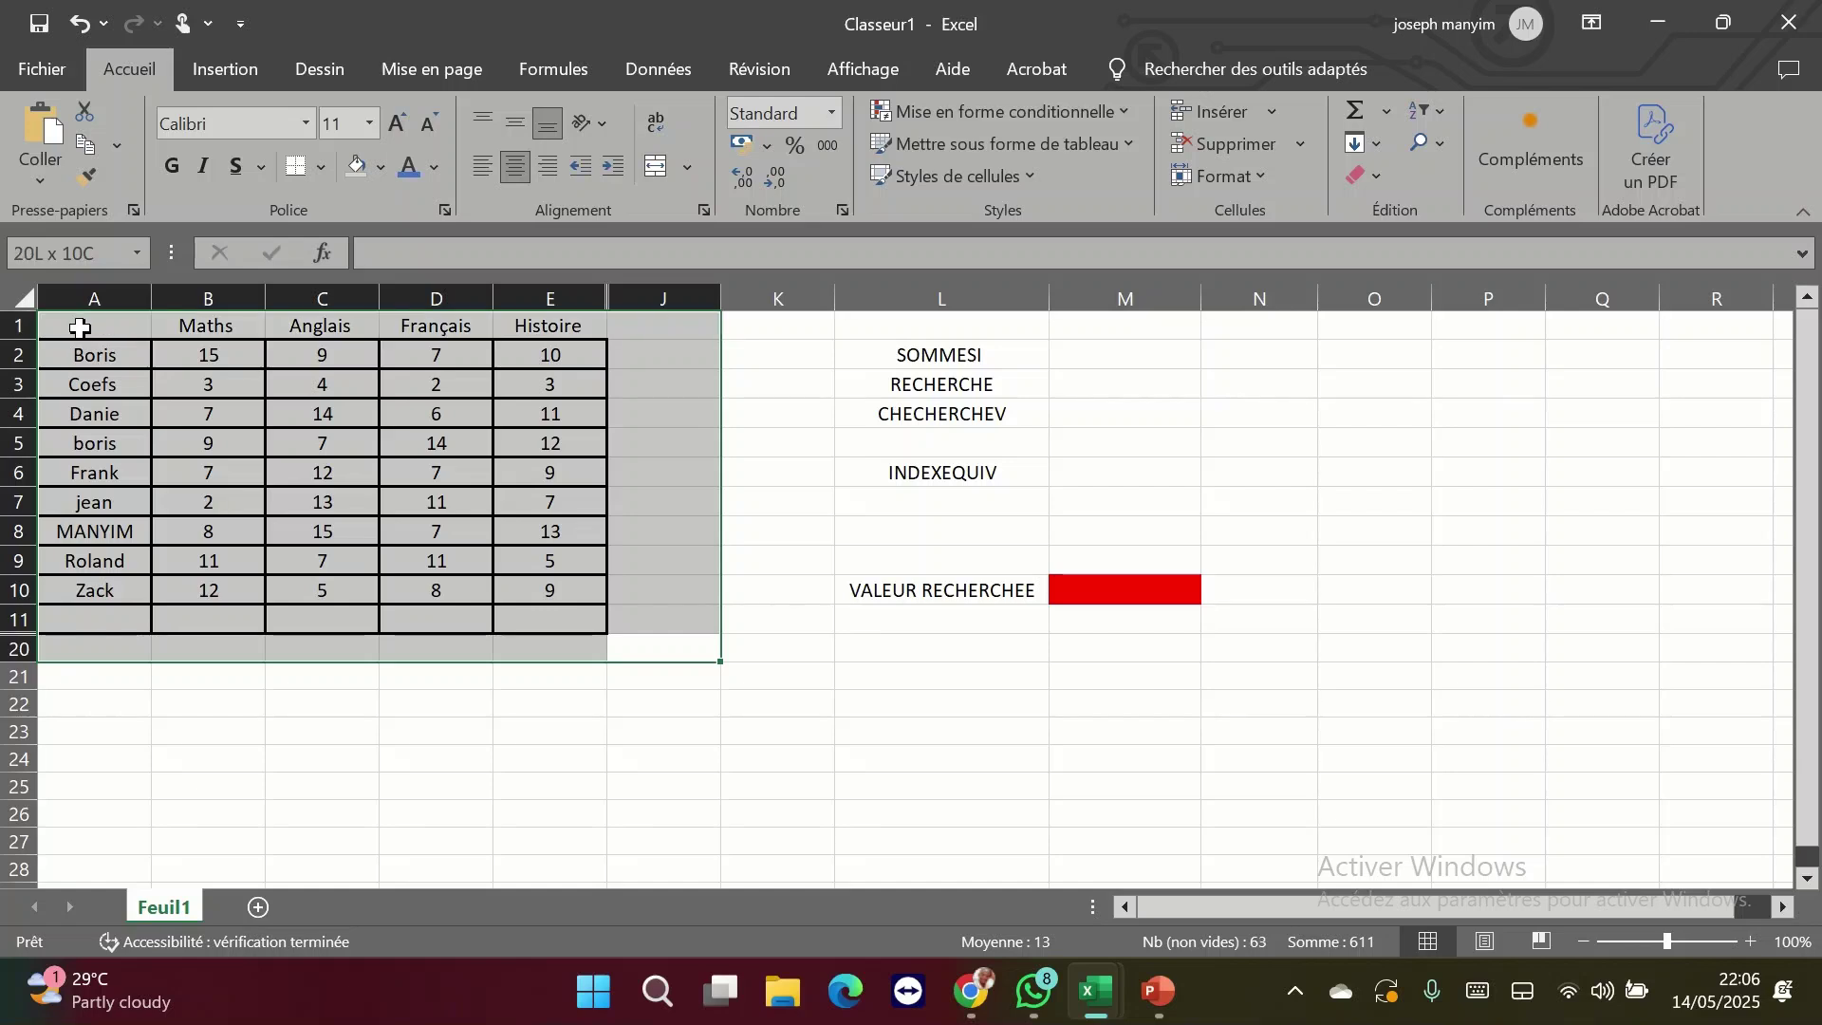
{"action": "left_click", "coordinate": [315, 475]}
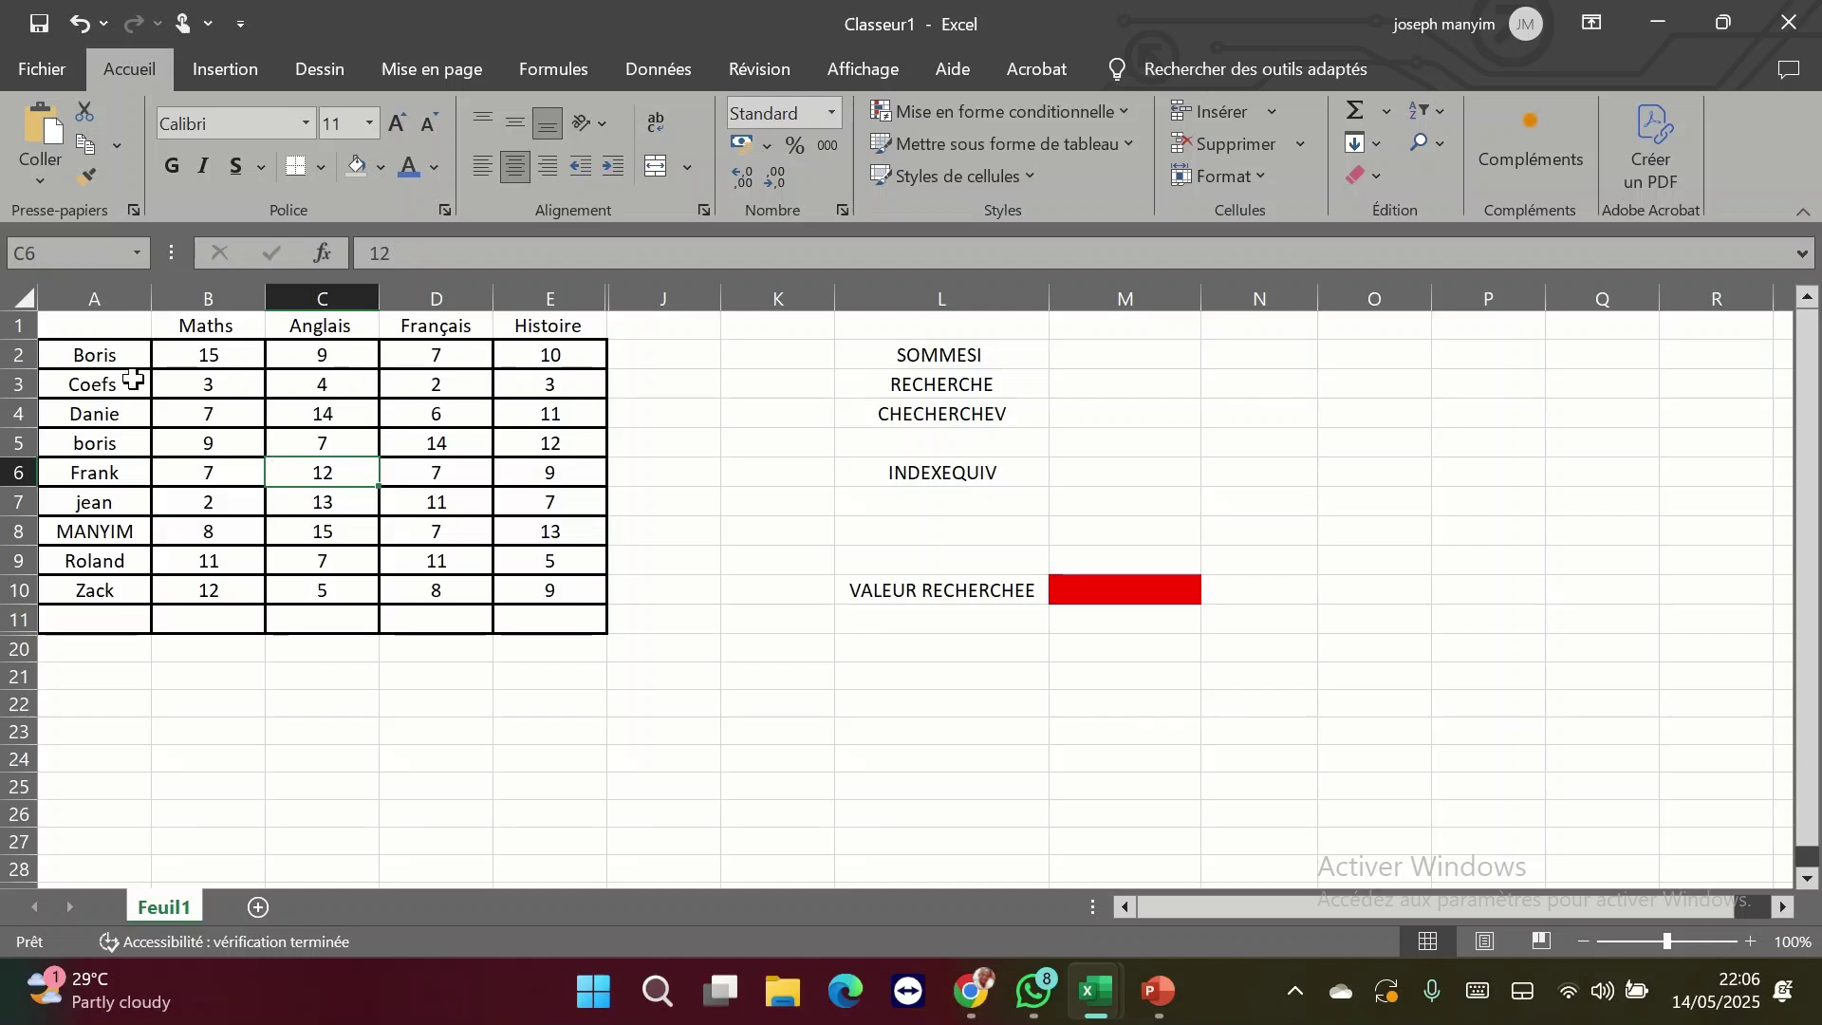
{"action": "left_click_drag", "start_coordinate": [122, 358], "coordinate": [142, 590]}
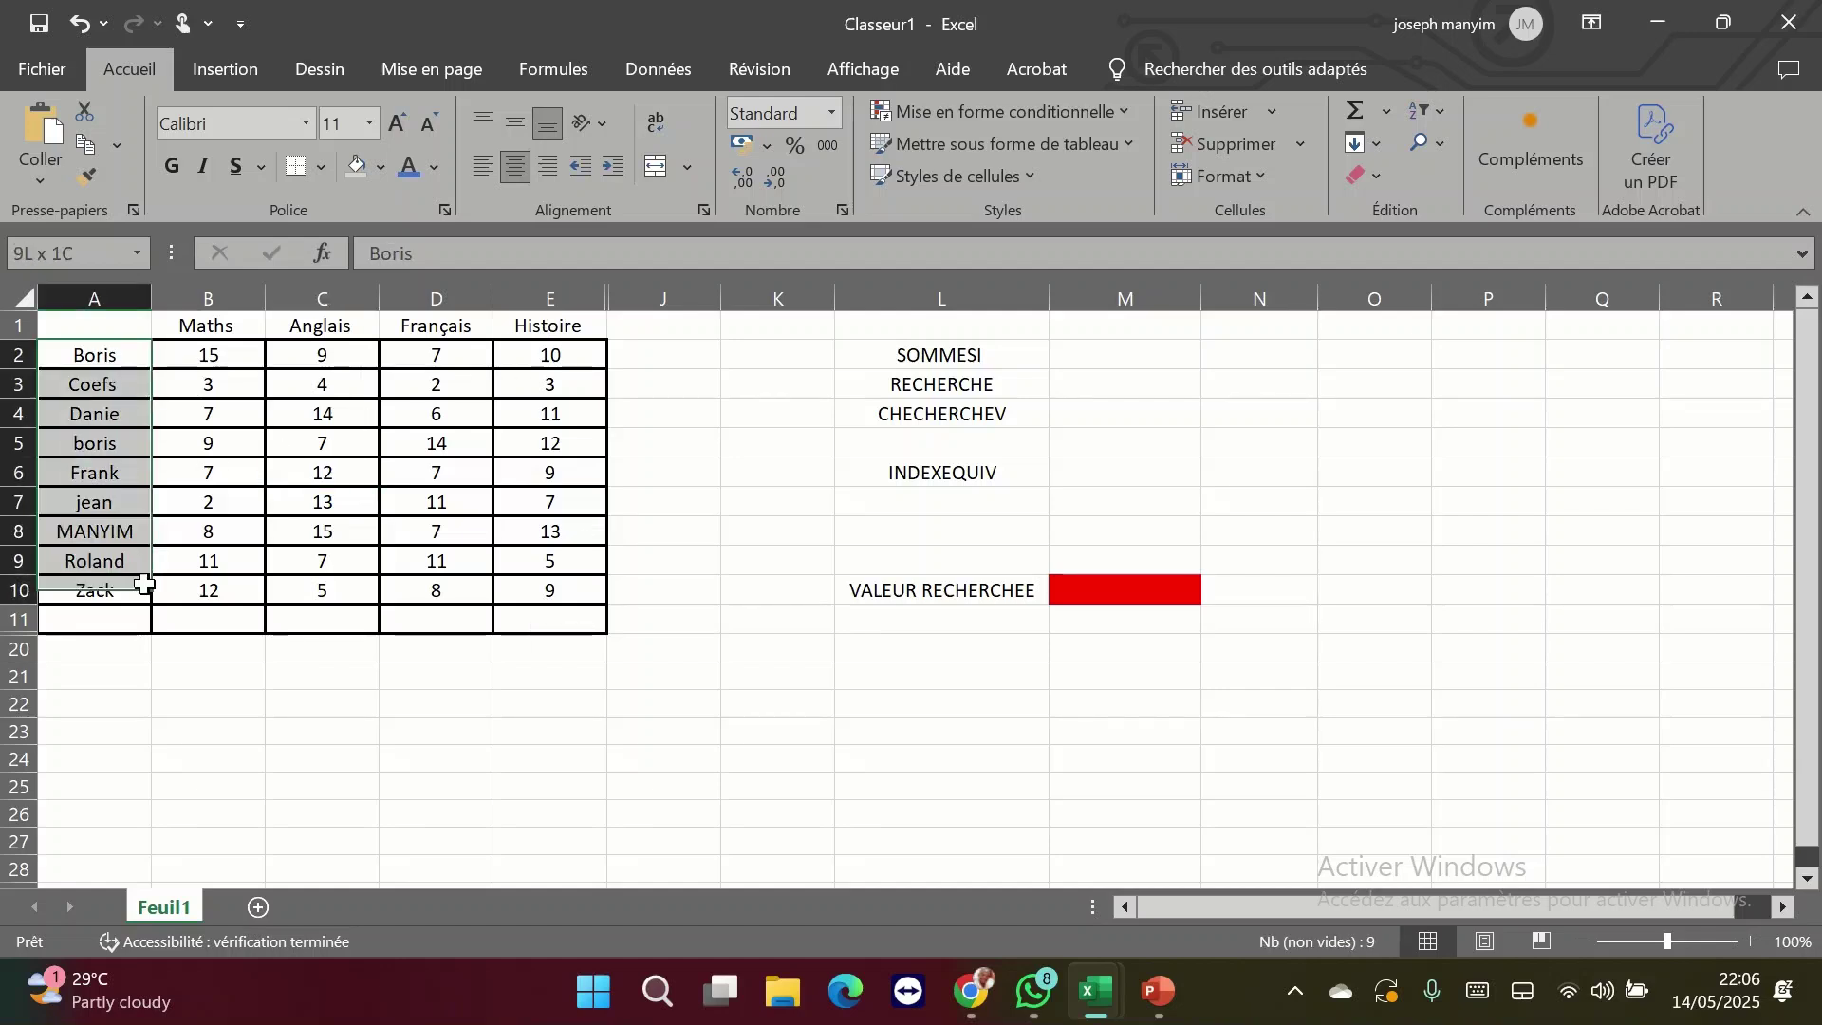
{"action": "left_click_drag", "start_coordinate": [805, 329], "coordinate": [1261, 638]}
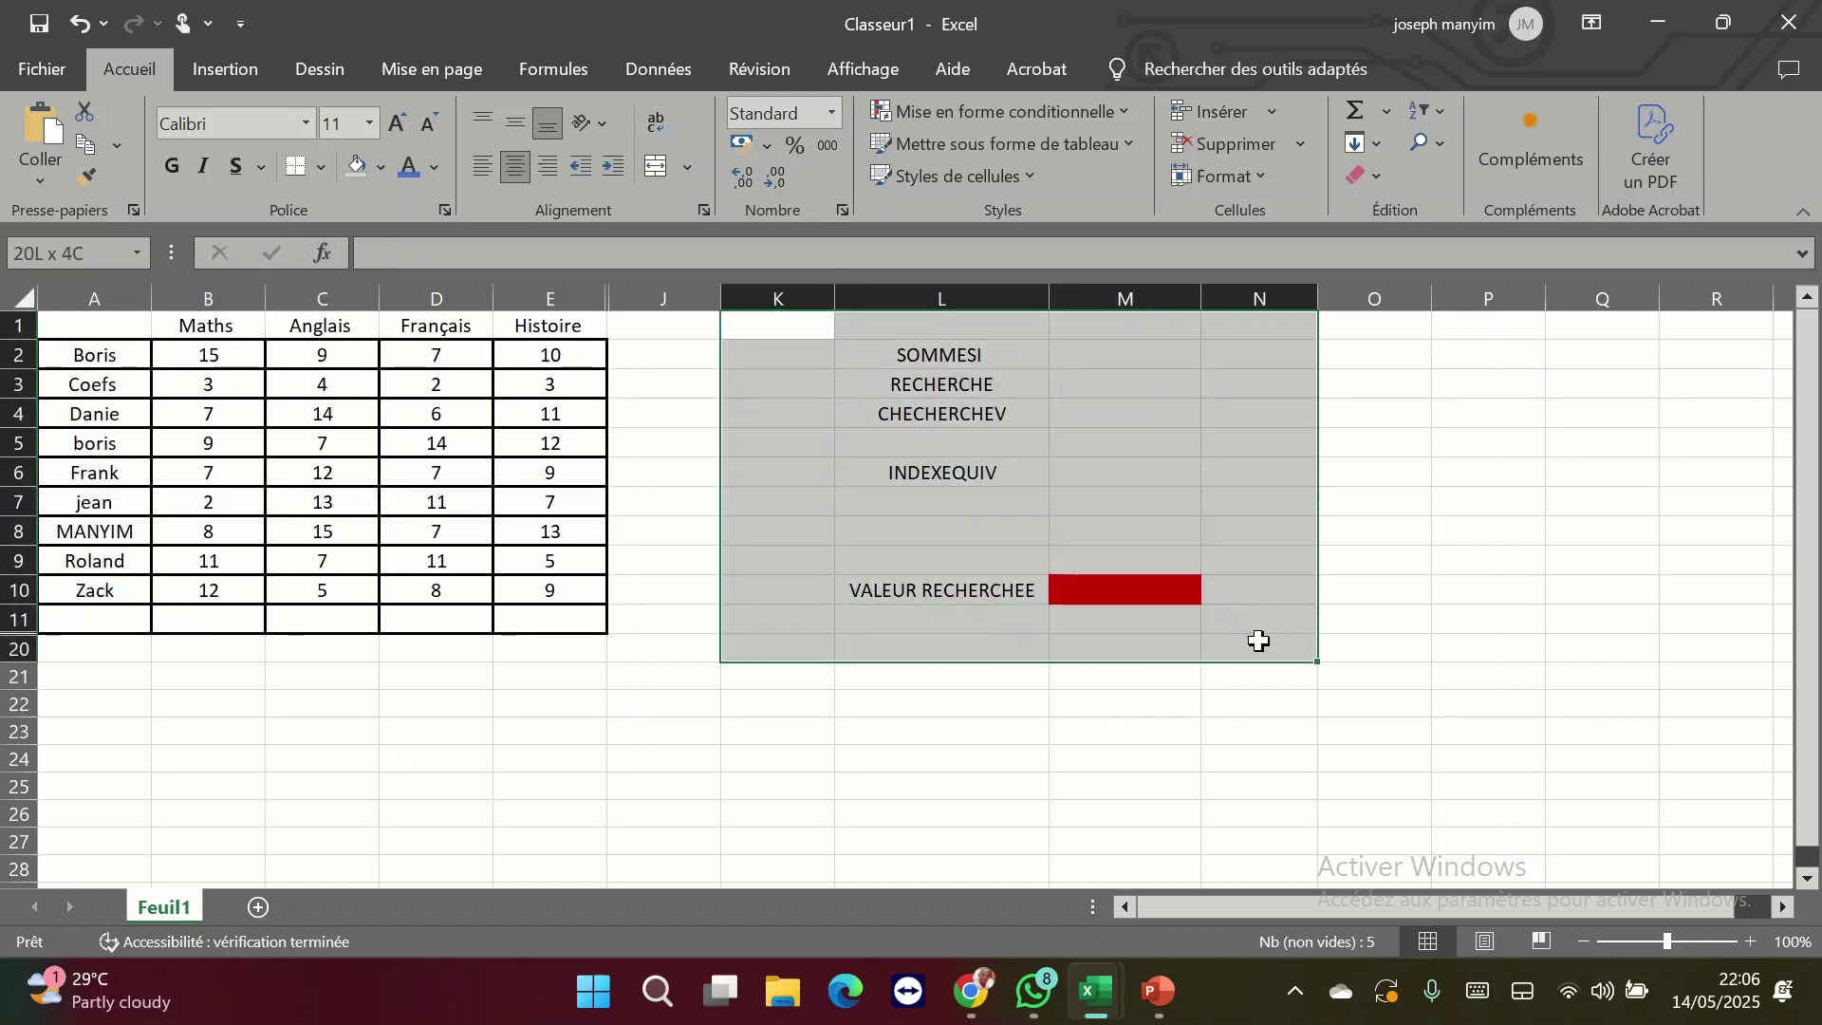
- In M2, enter a SOMME.SI formula with range A2:A10, the row 7 student's name as text criterion, and sum range E2:E10
{"action": "left_click", "coordinate": [1078, 358]}
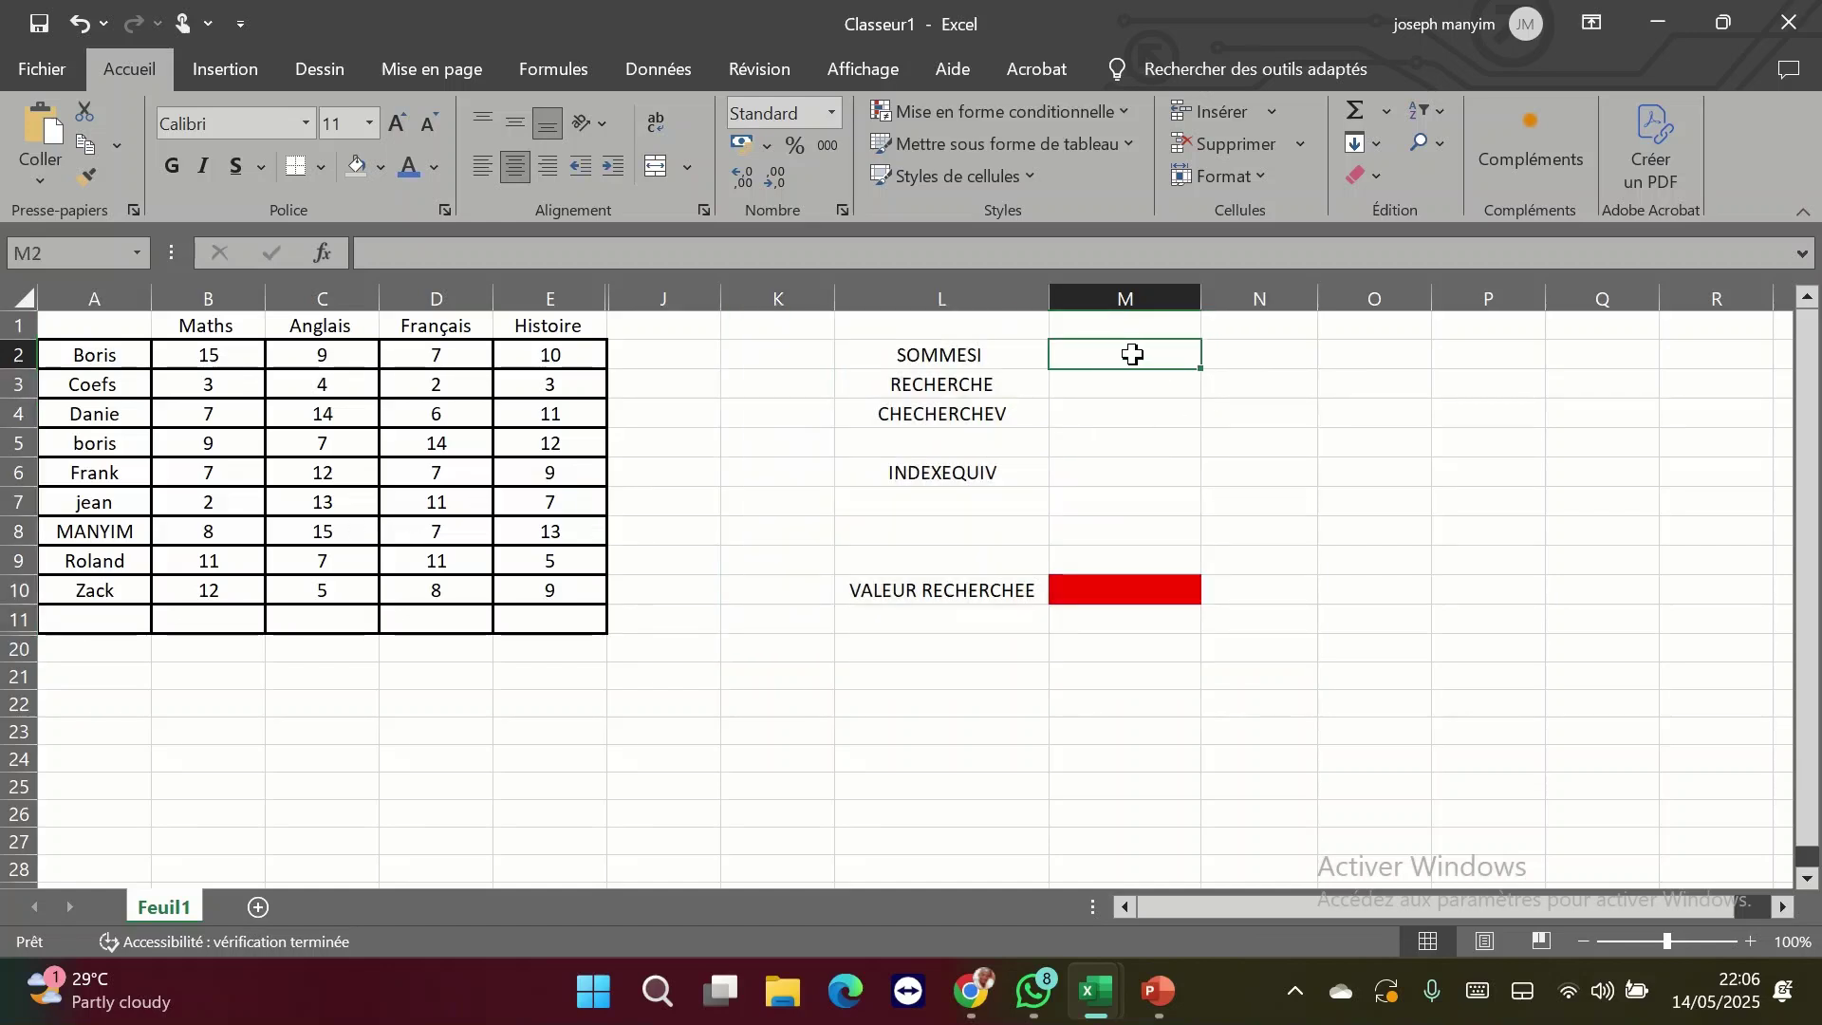
{"action": "type", "text": "=somm"}
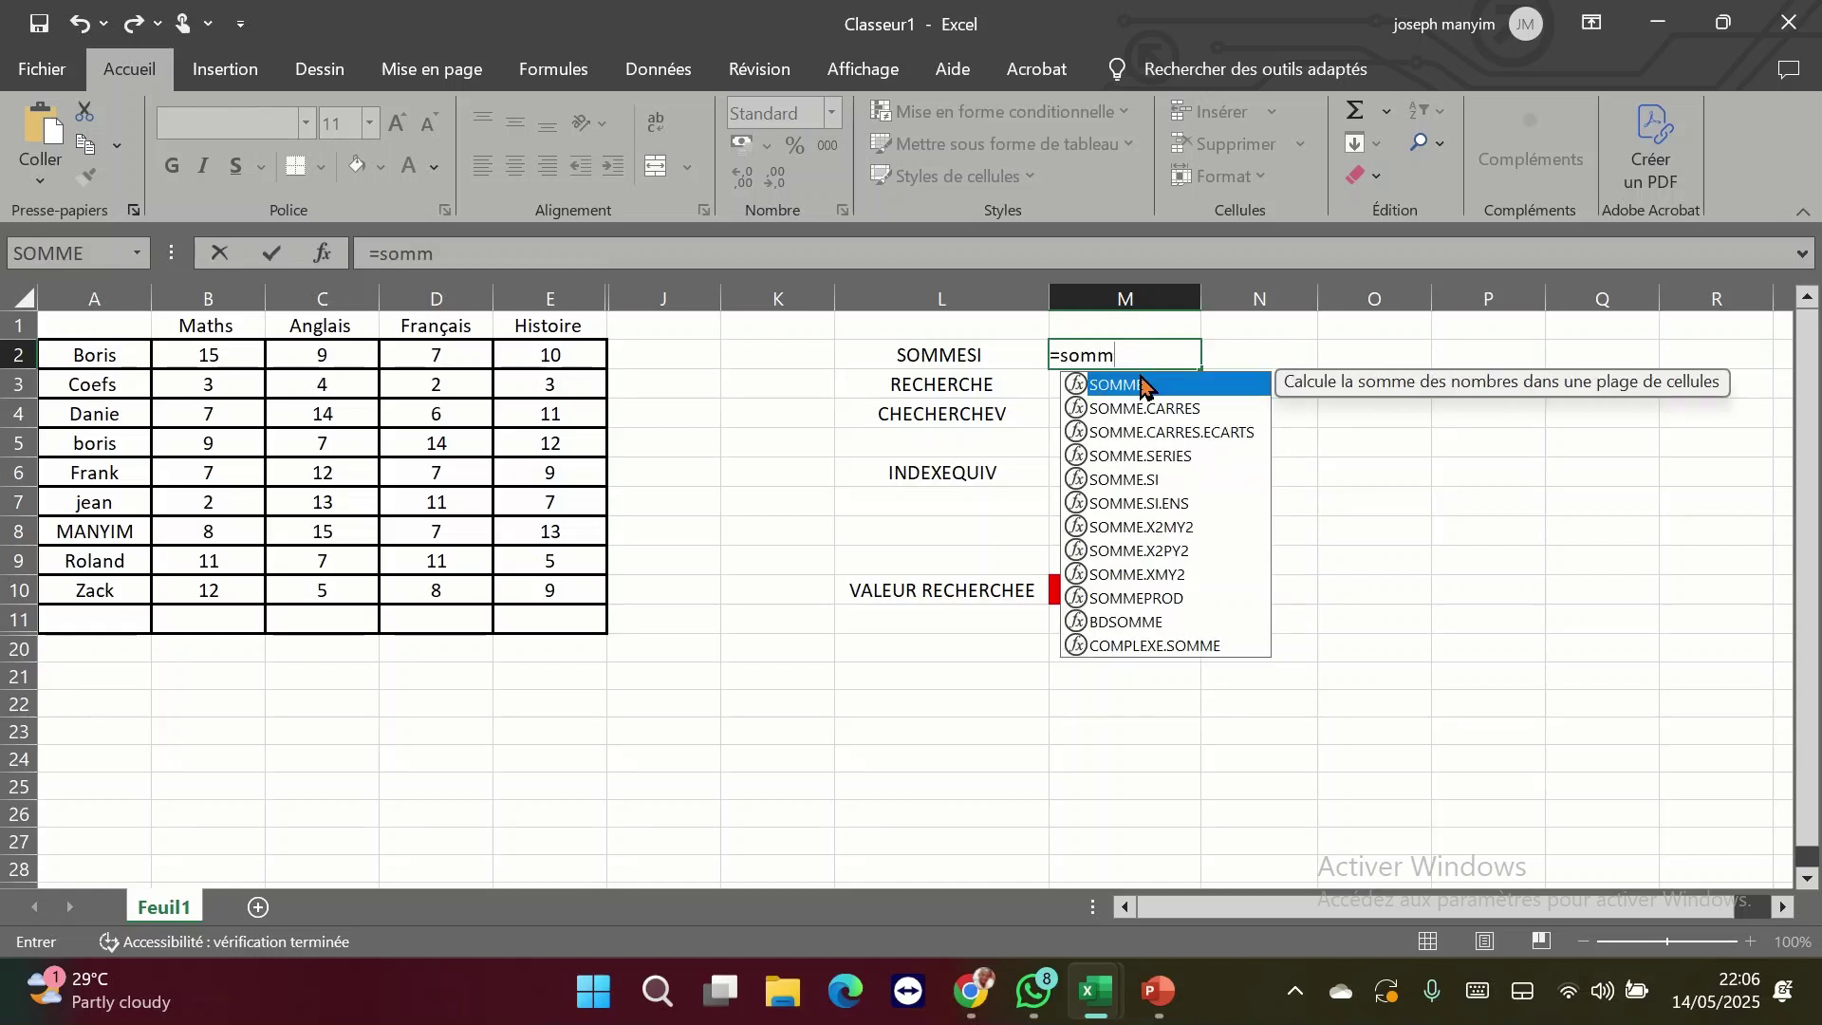
{"action": "double_click", "coordinate": [1141, 384]}
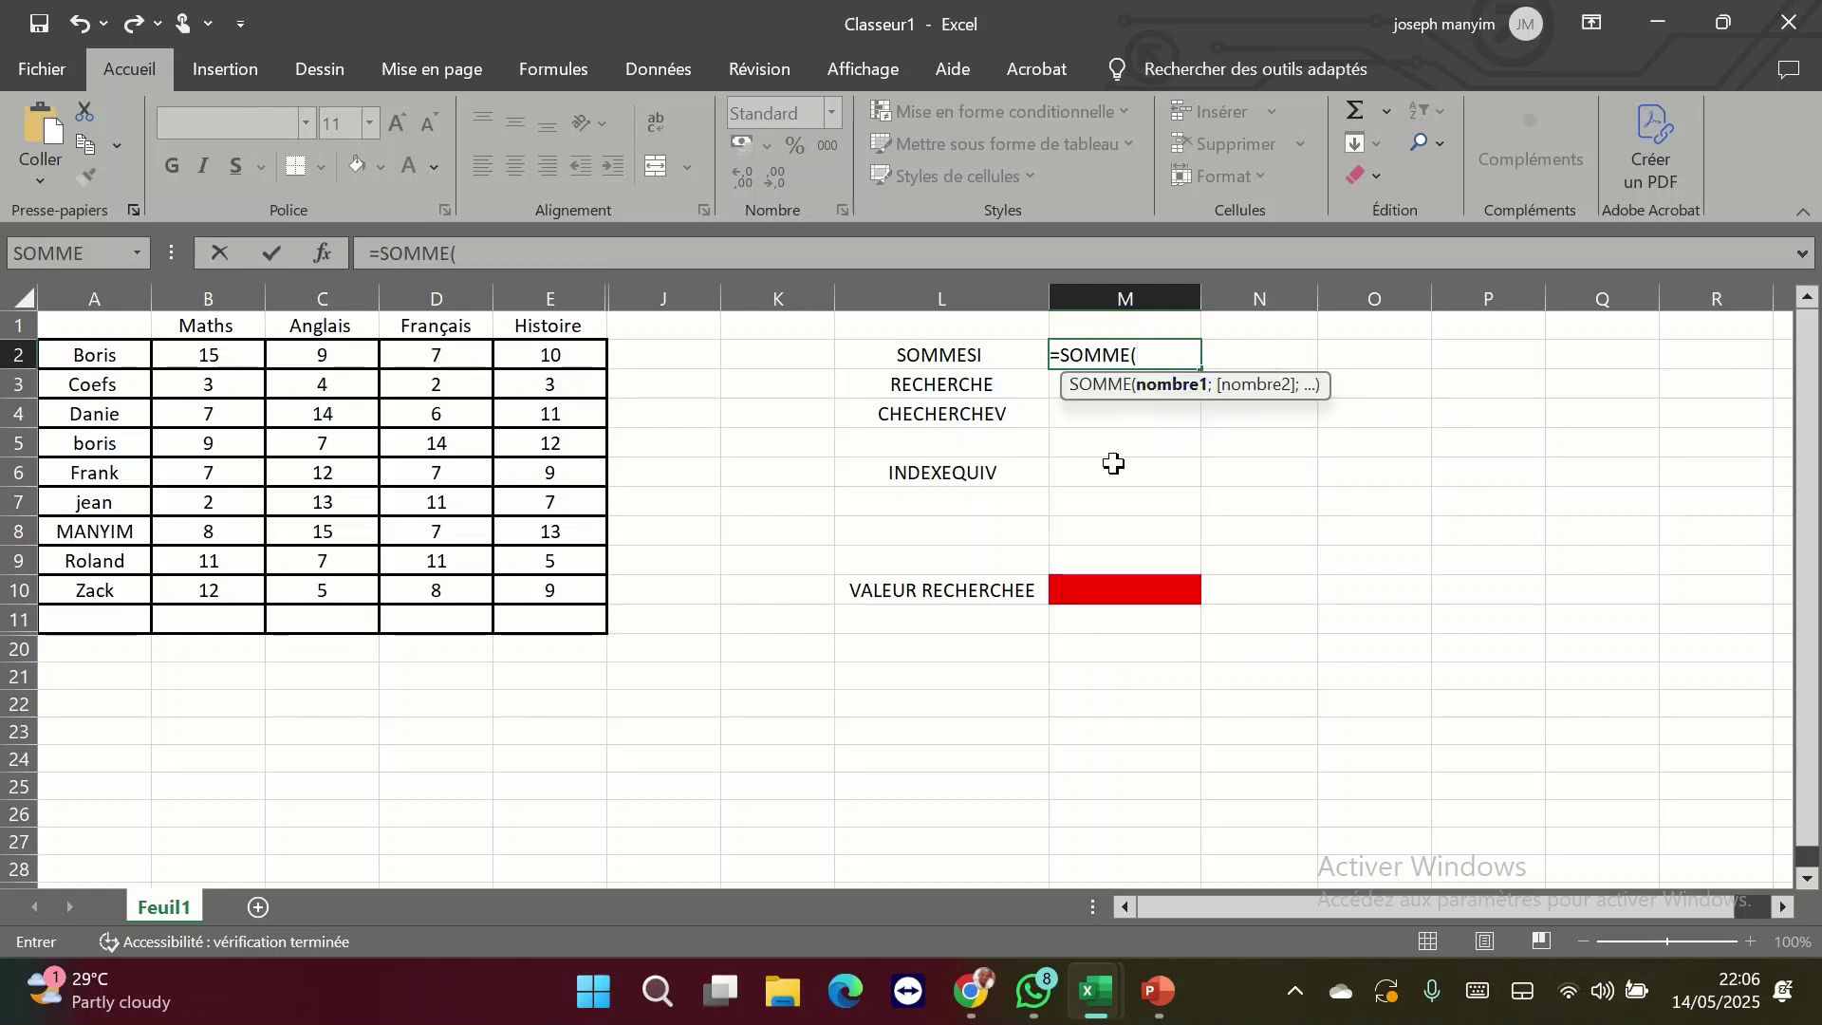
{"action": "key", "text": "BackSpace"}
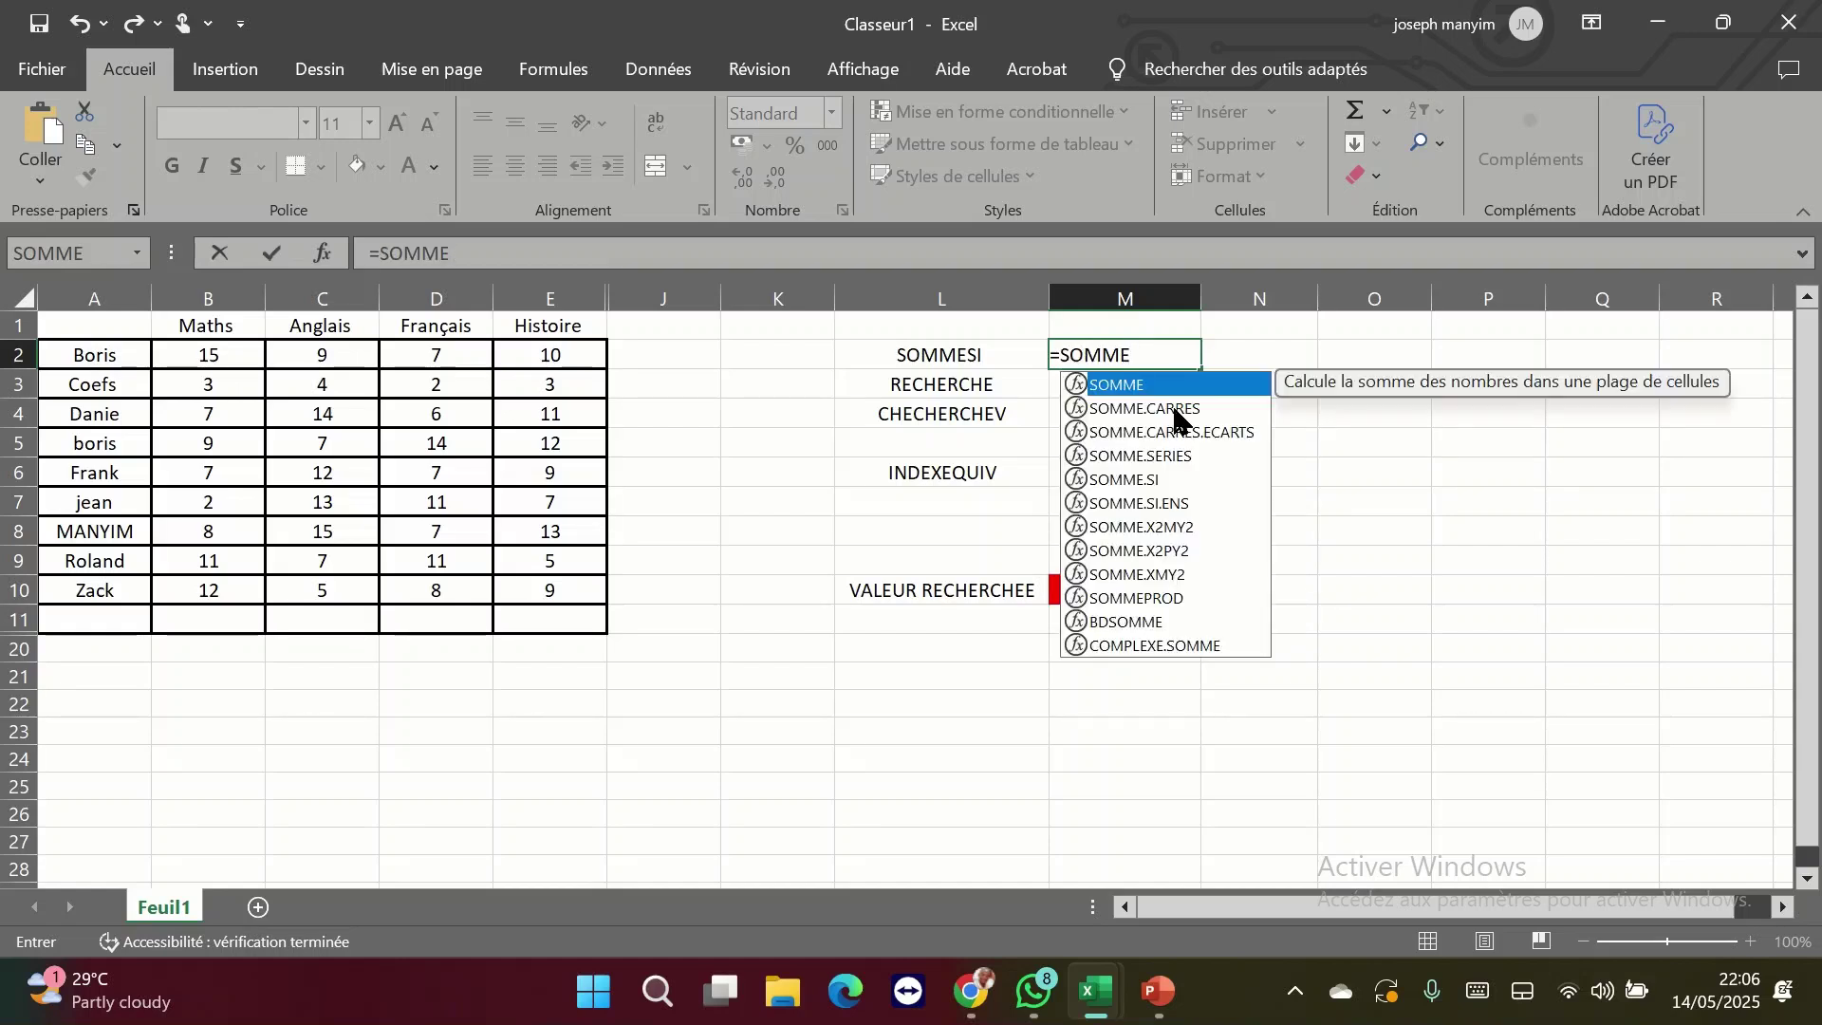
{"action": "double_click", "coordinate": [1139, 481]}
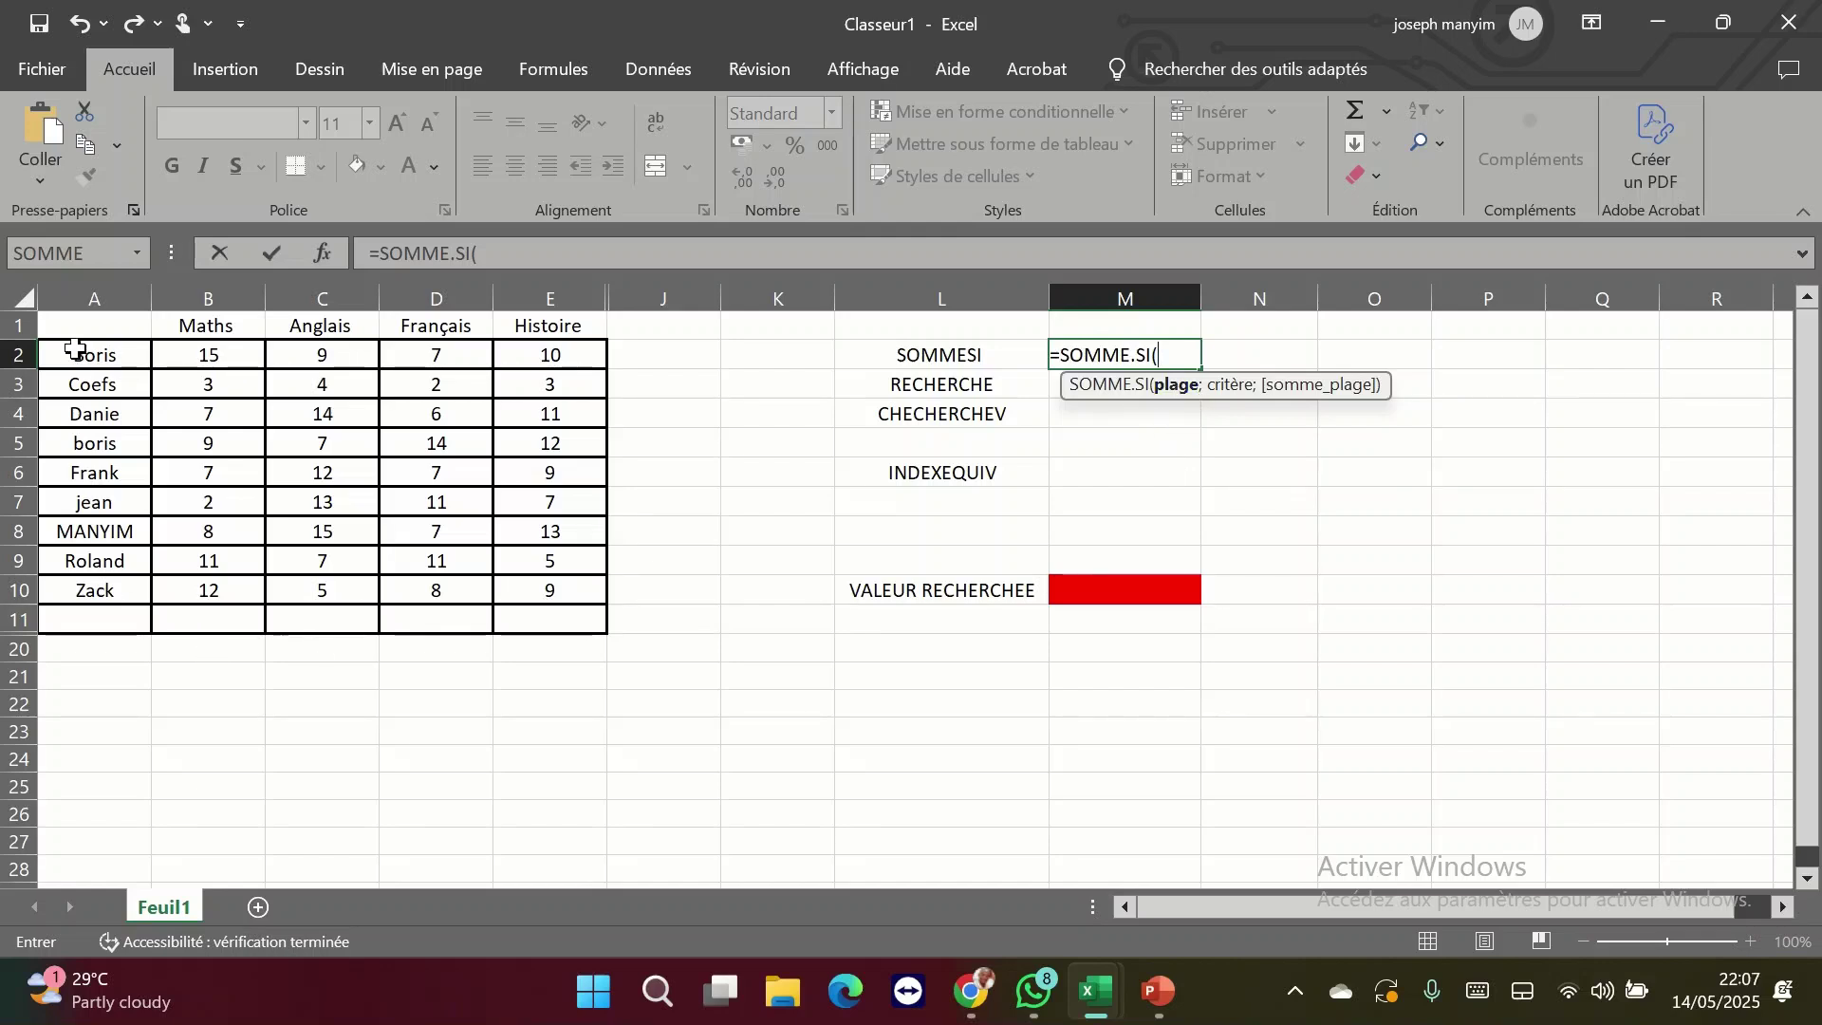
{"action": "left_click_drag", "start_coordinate": [90, 358], "coordinate": [112, 594]}
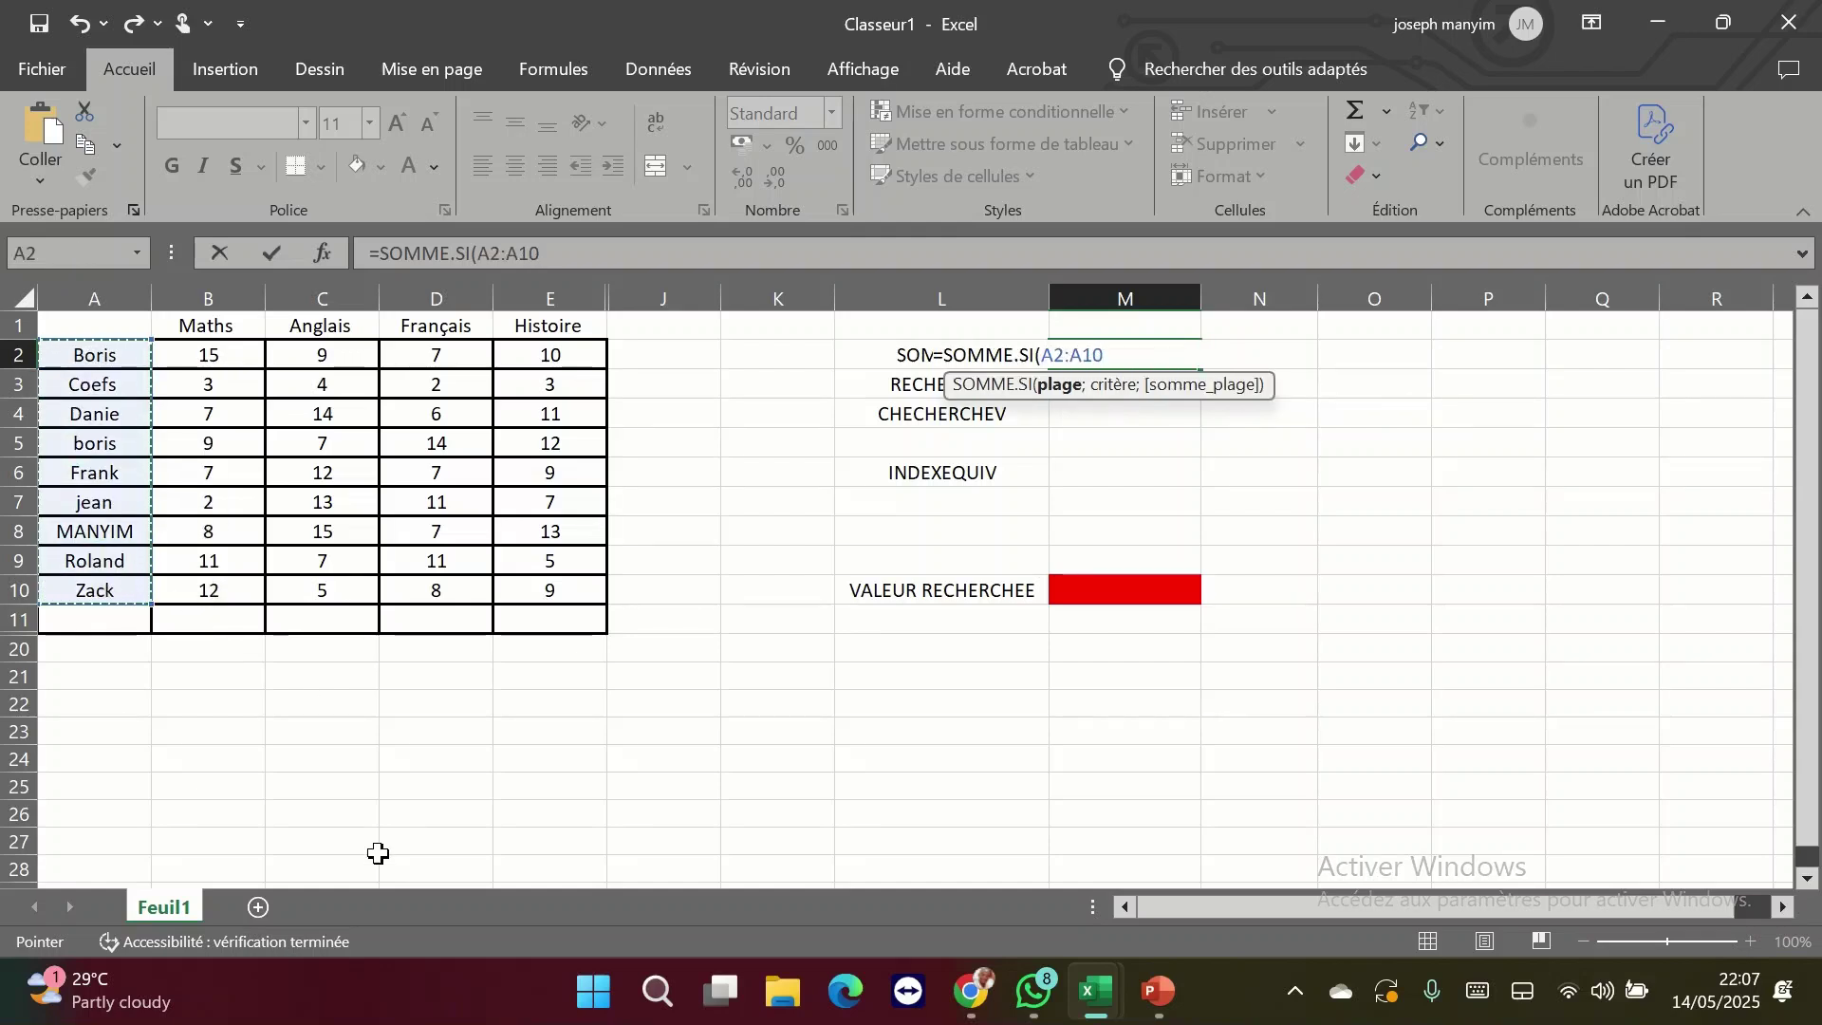
{"action": "type", "text": ";\""}
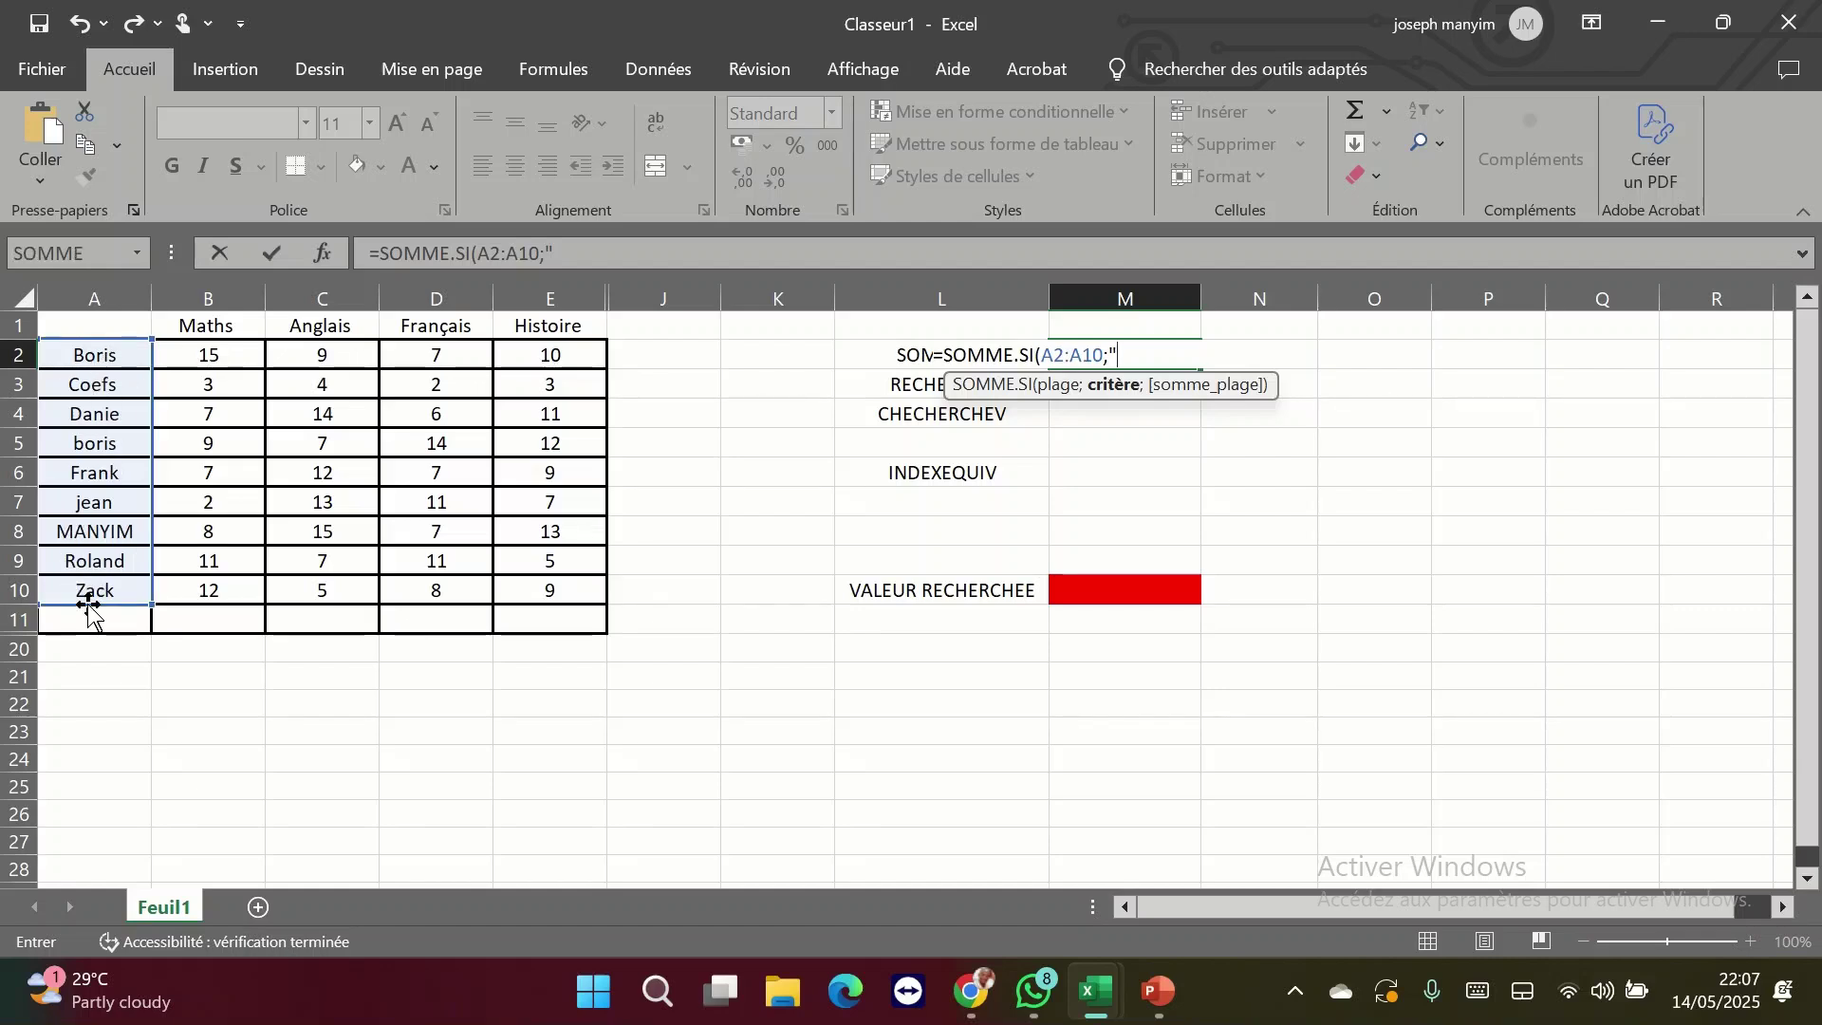
{"action": "type", "text": "jean\";"}
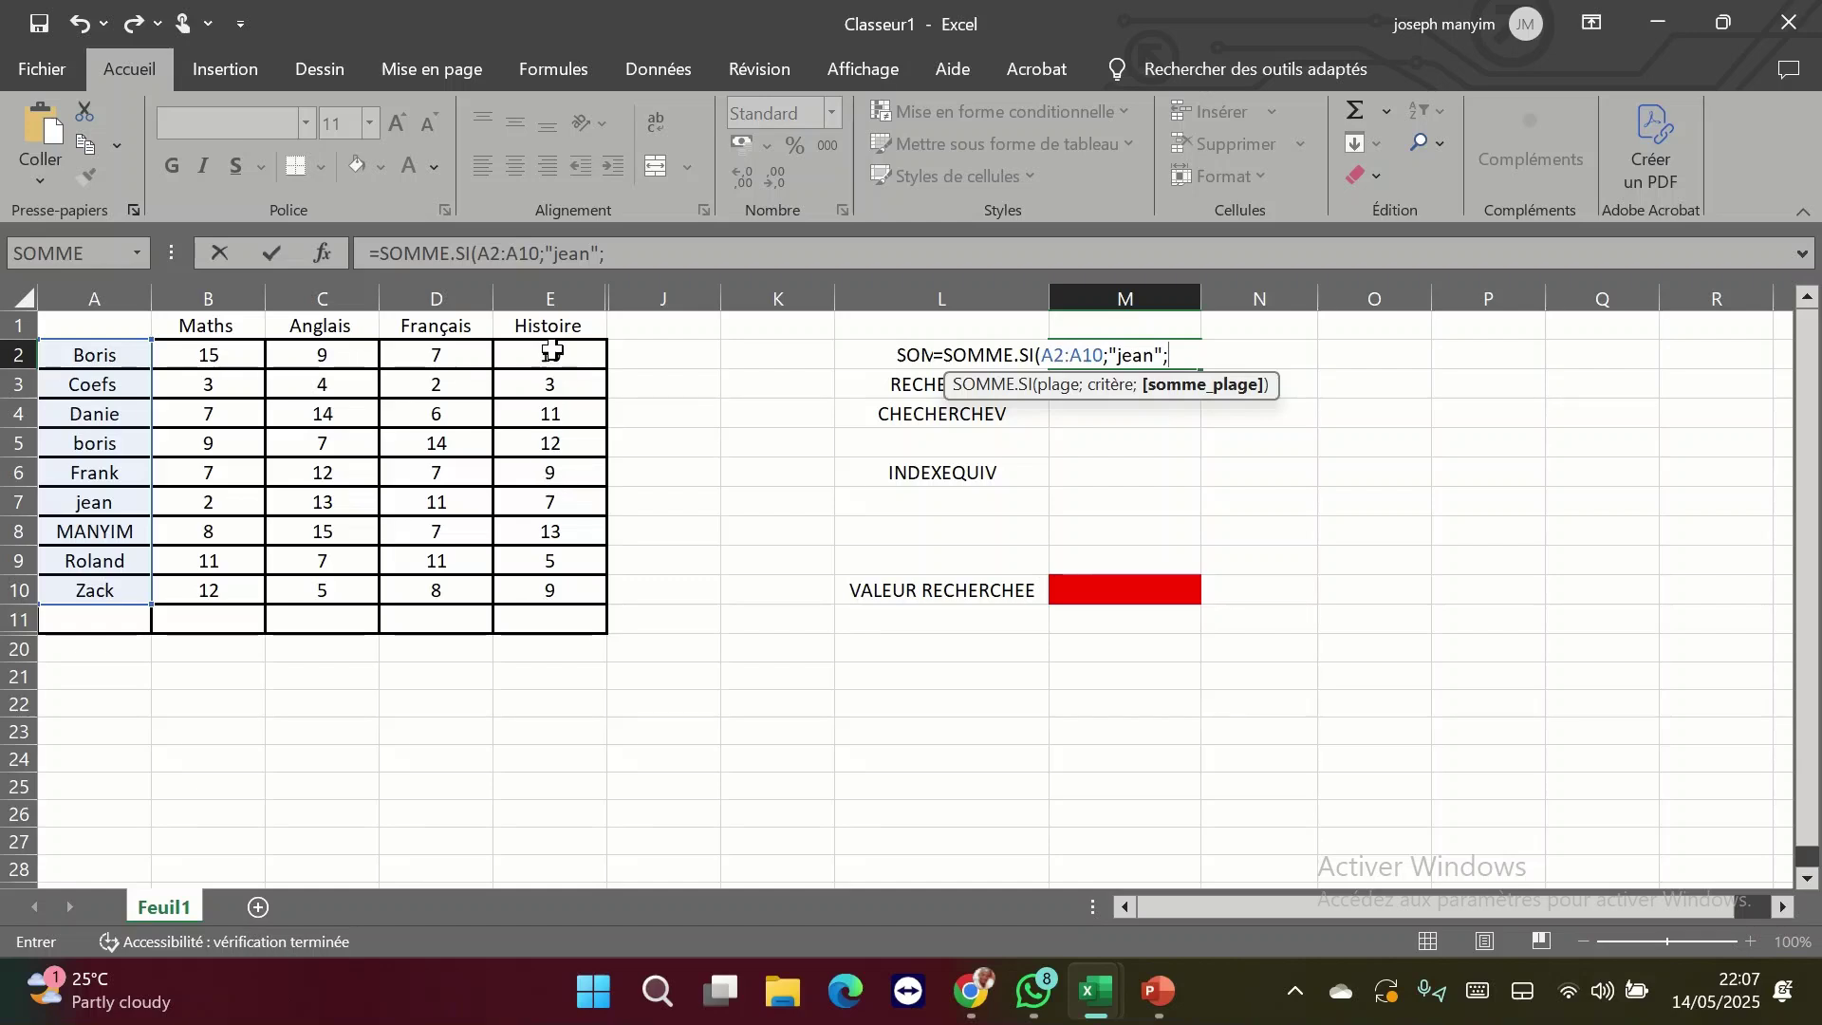
{"action": "left_click_drag", "start_coordinate": [552, 351], "coordinate": [557, 579]}
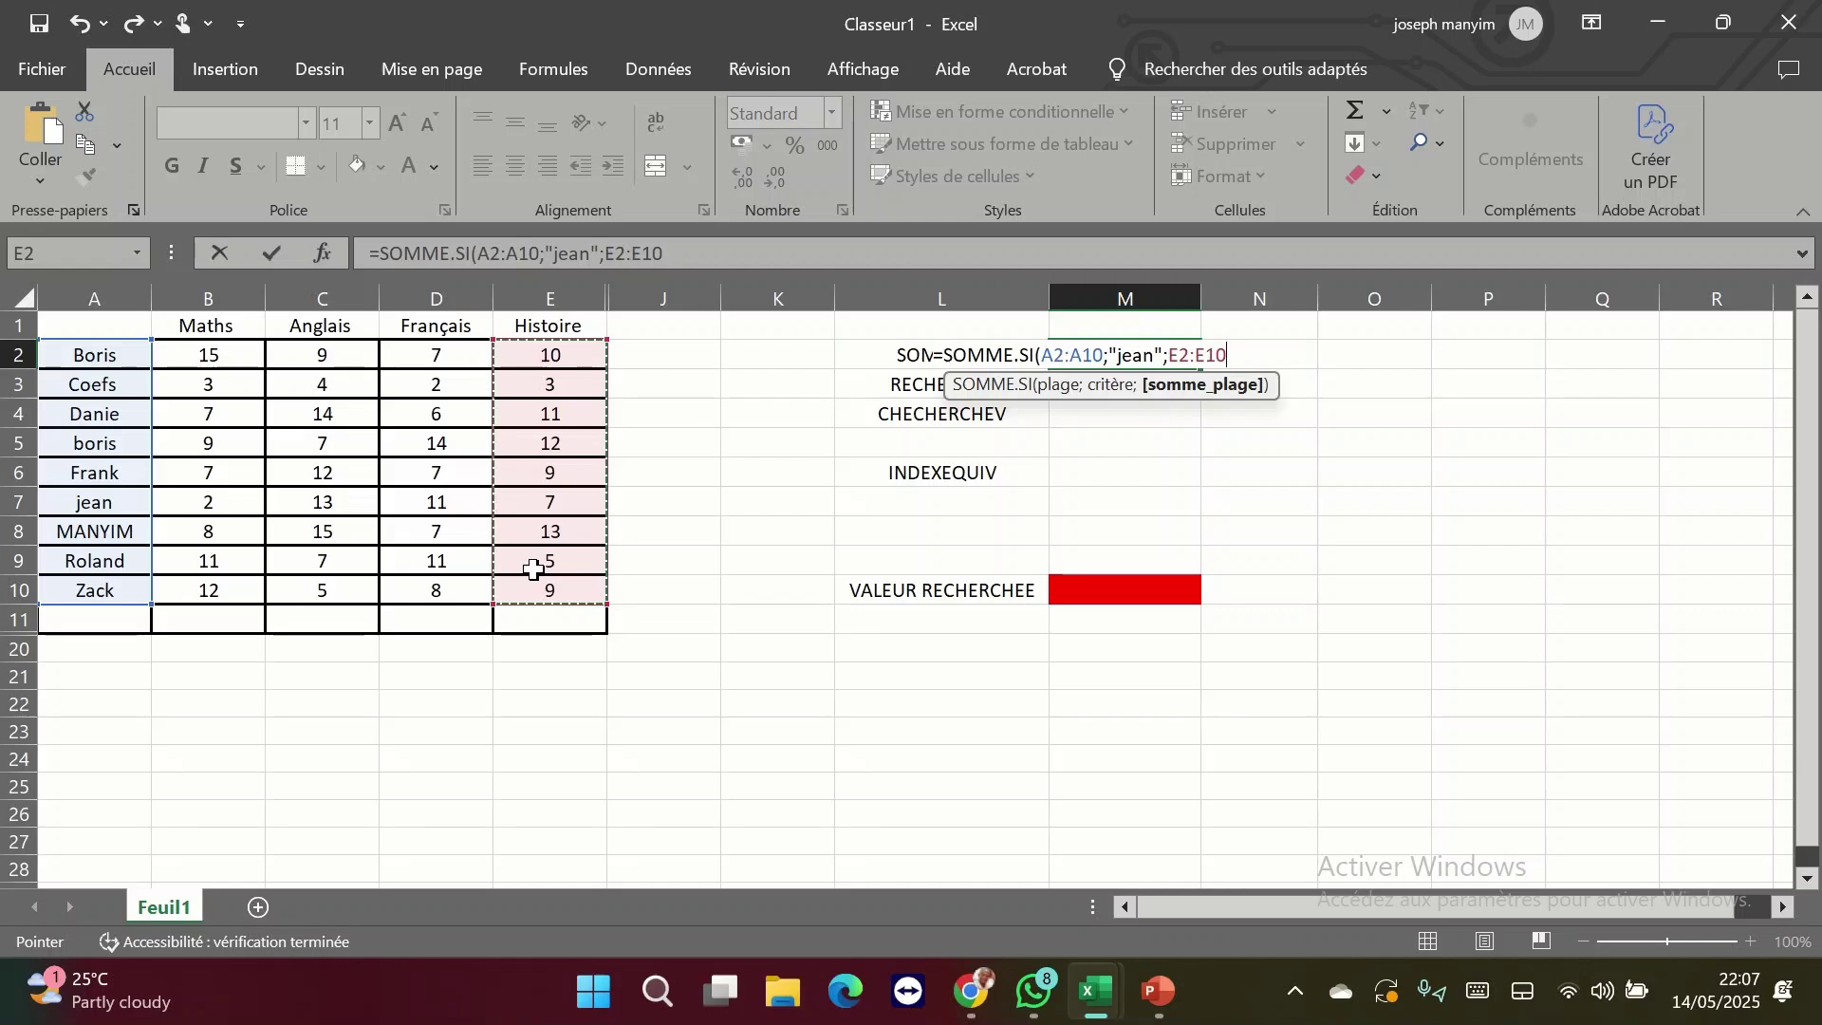
{"action": "key", "text": "Return"}
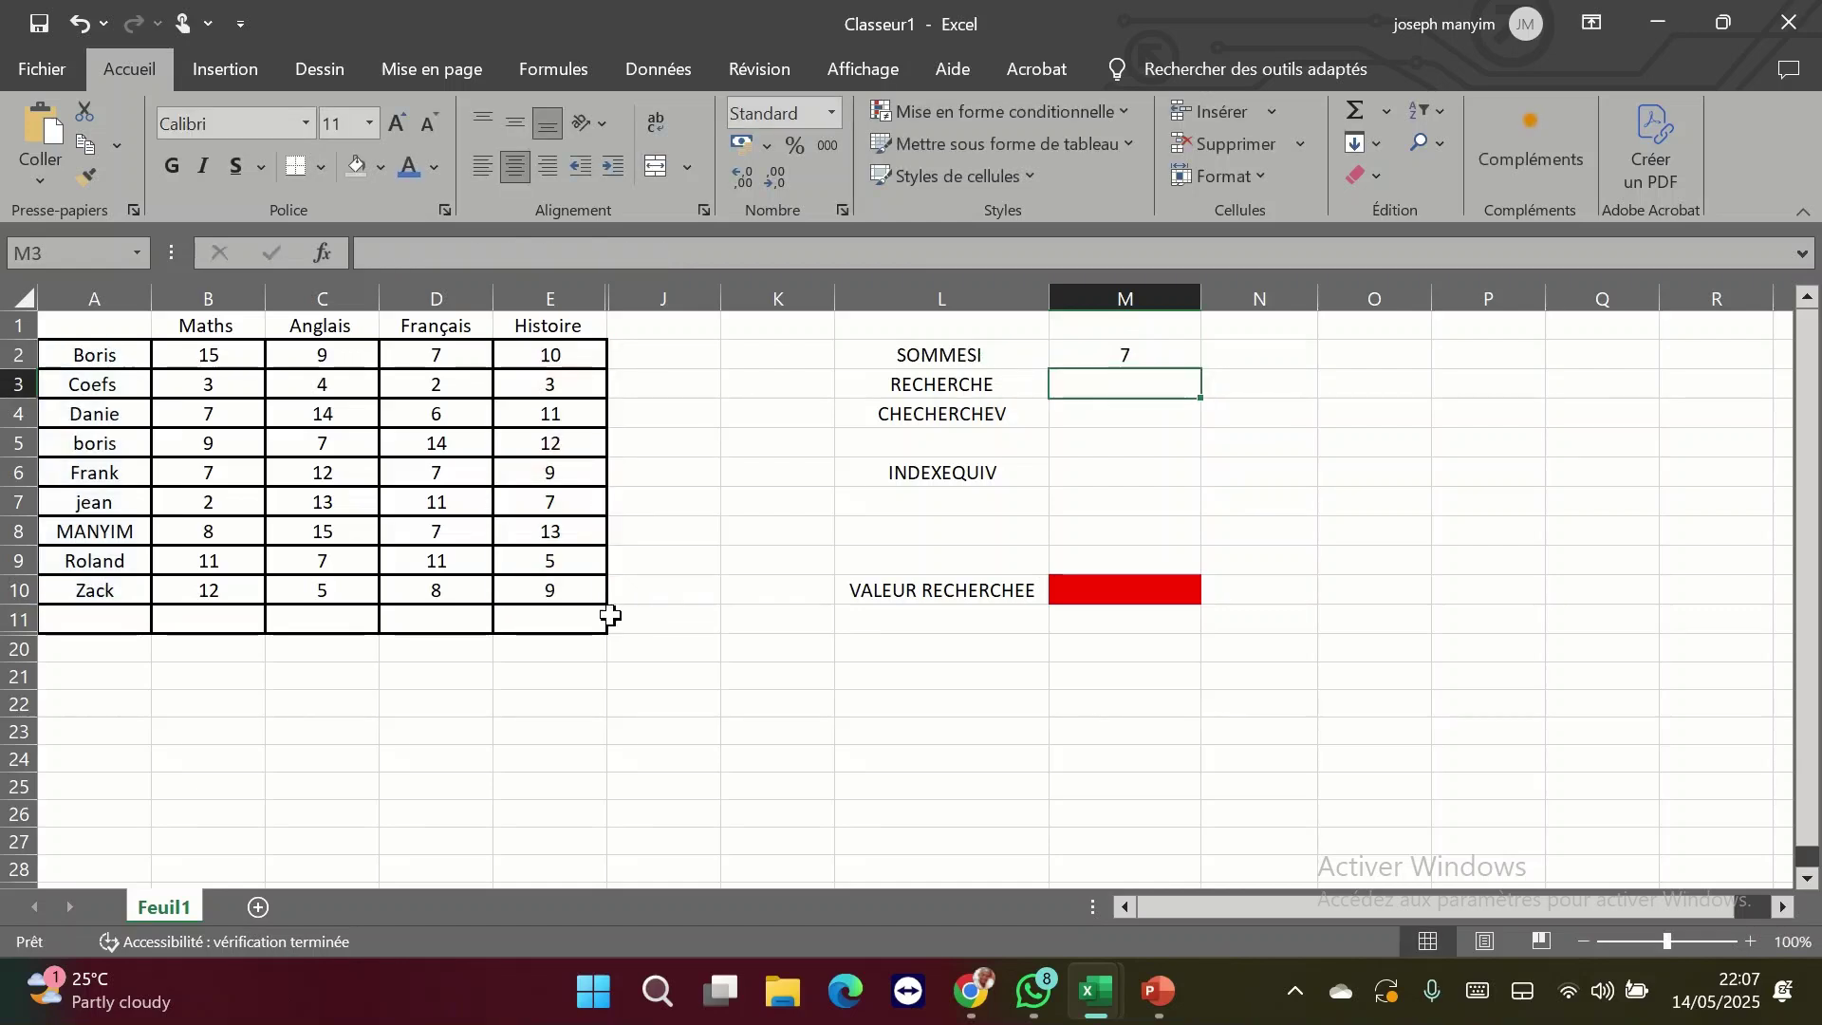
{"action": "left_click", "coordinate": [19, 502]}
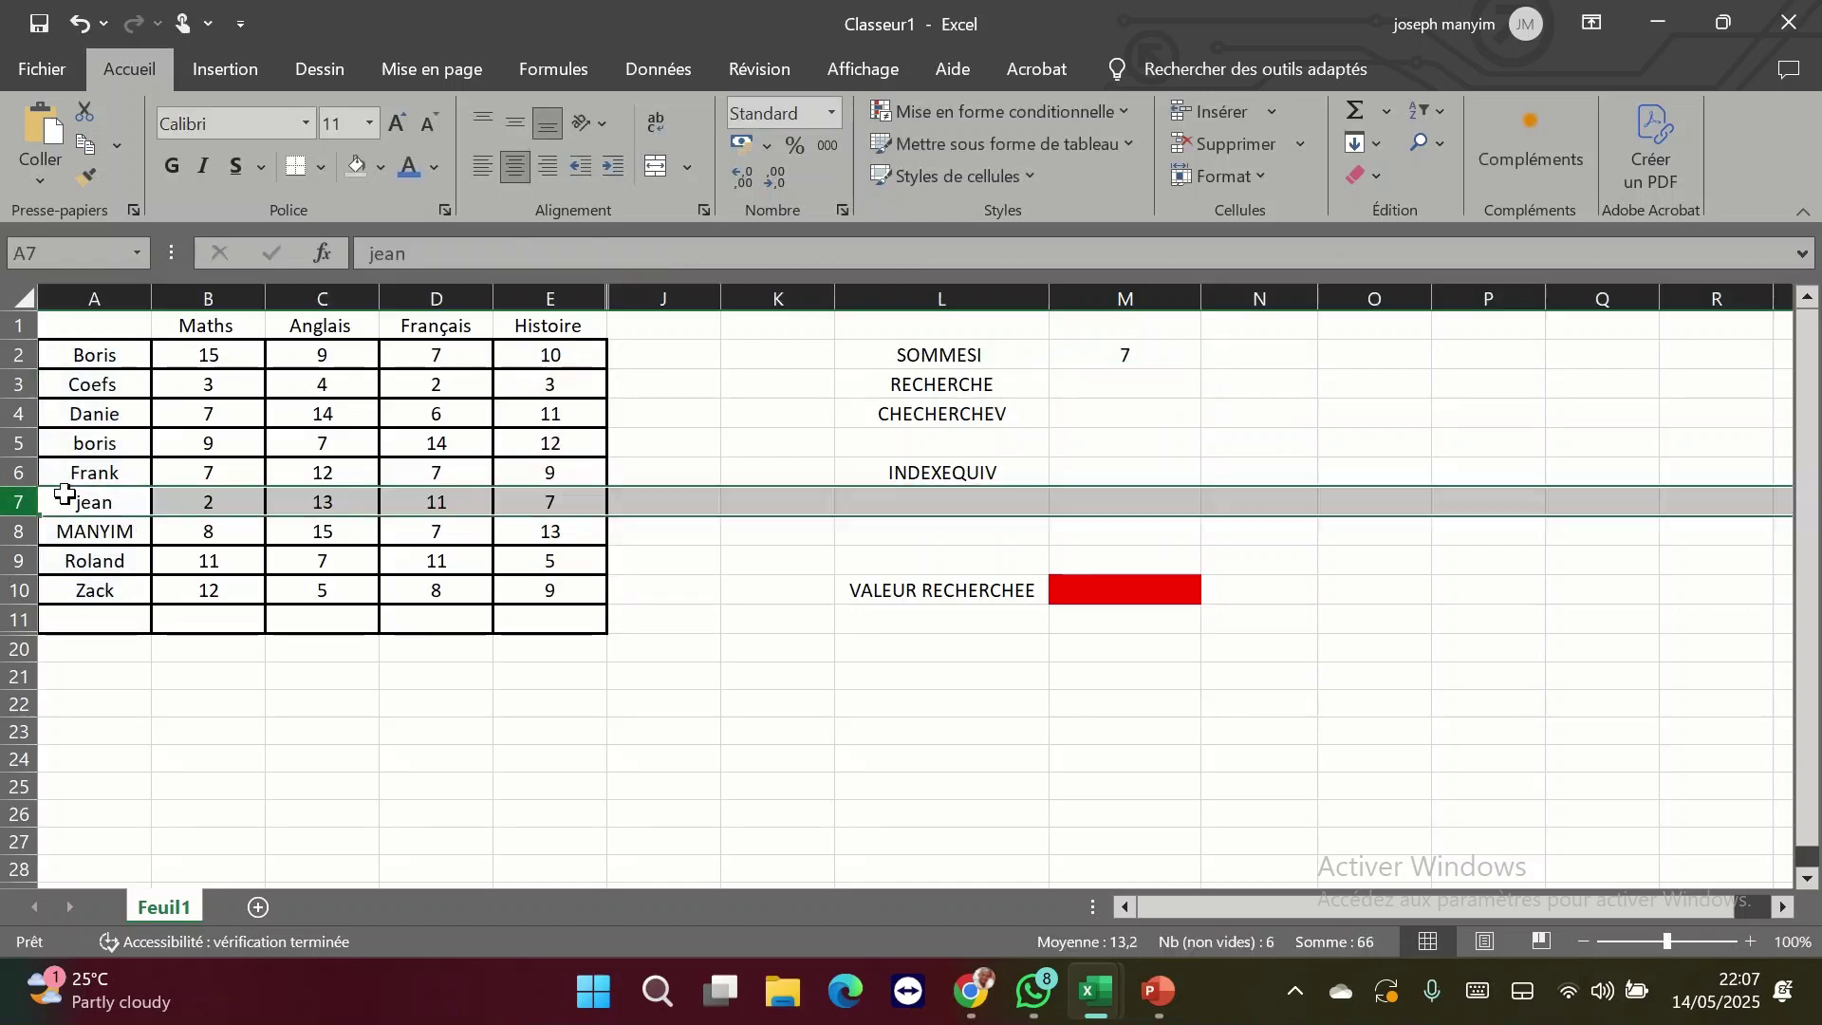
{"action": "left_click", "coordinate": [570, 501]}
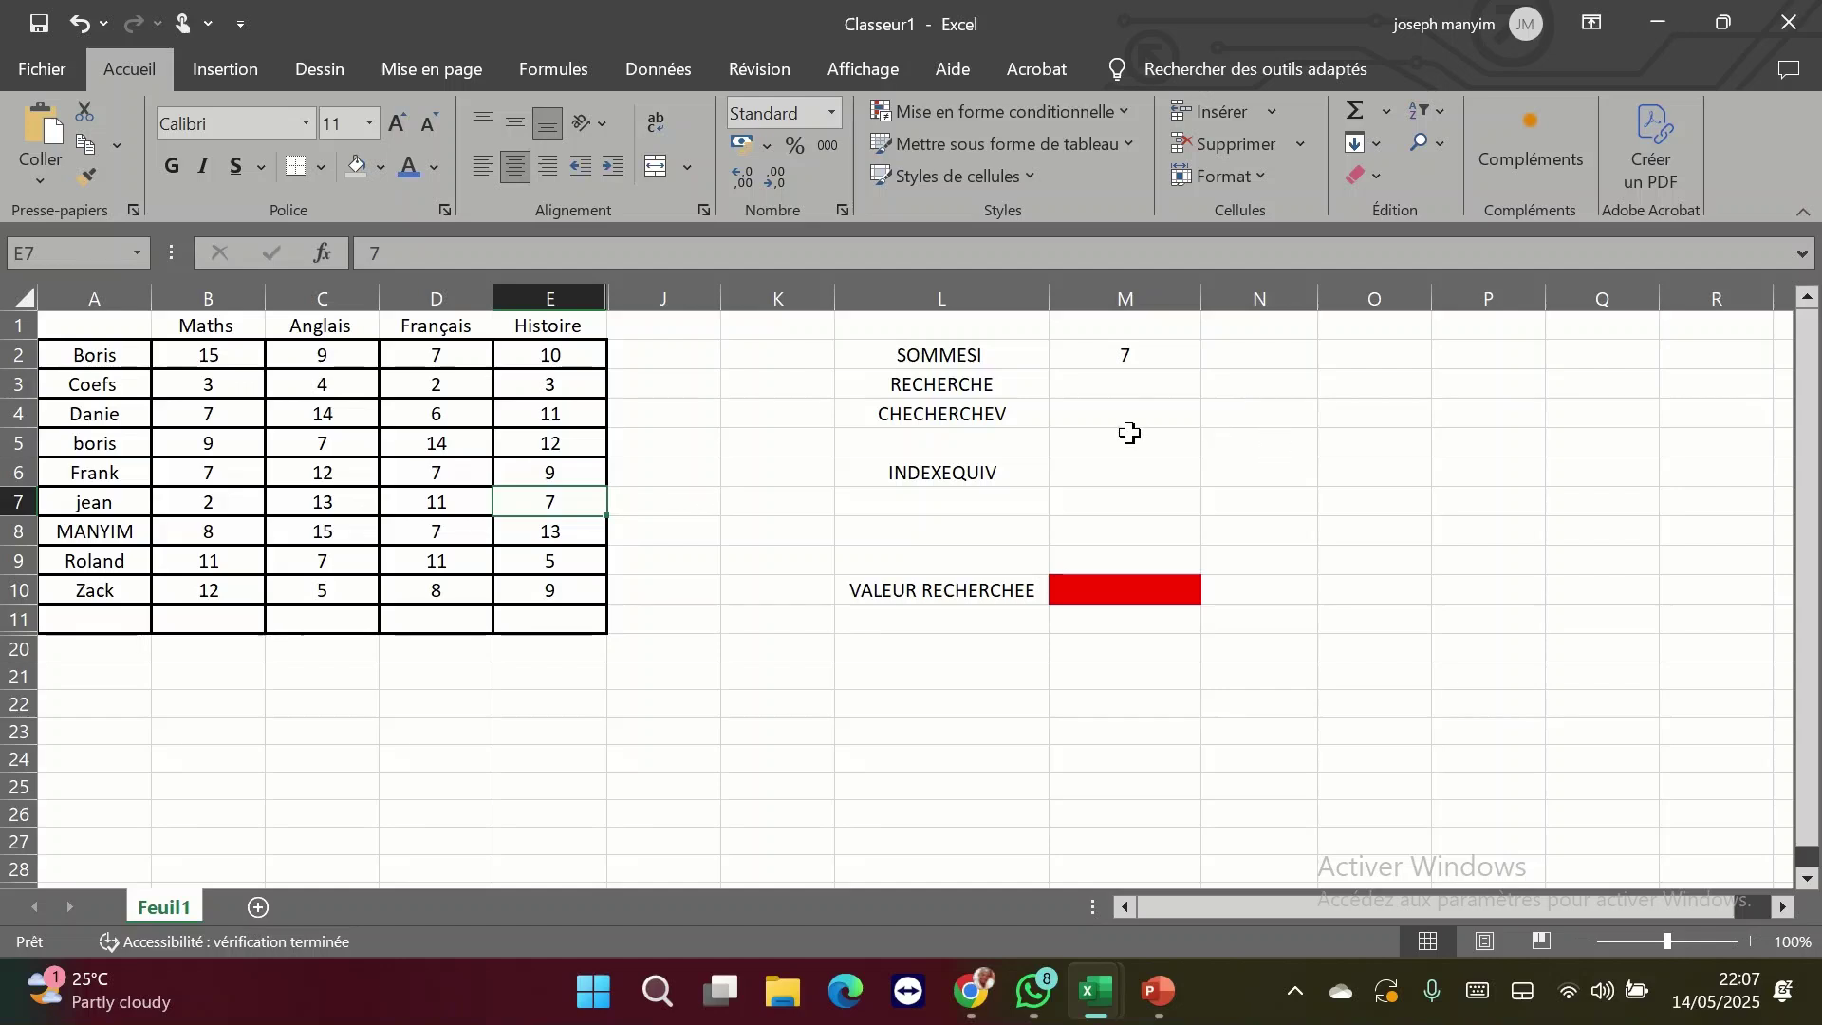
- In M3, enter a RECHERCHE formula that looks up M10 in A2:A10 and returns the match from E2:E10
{"action": "left_click", "coordinate": [1123, 384]}
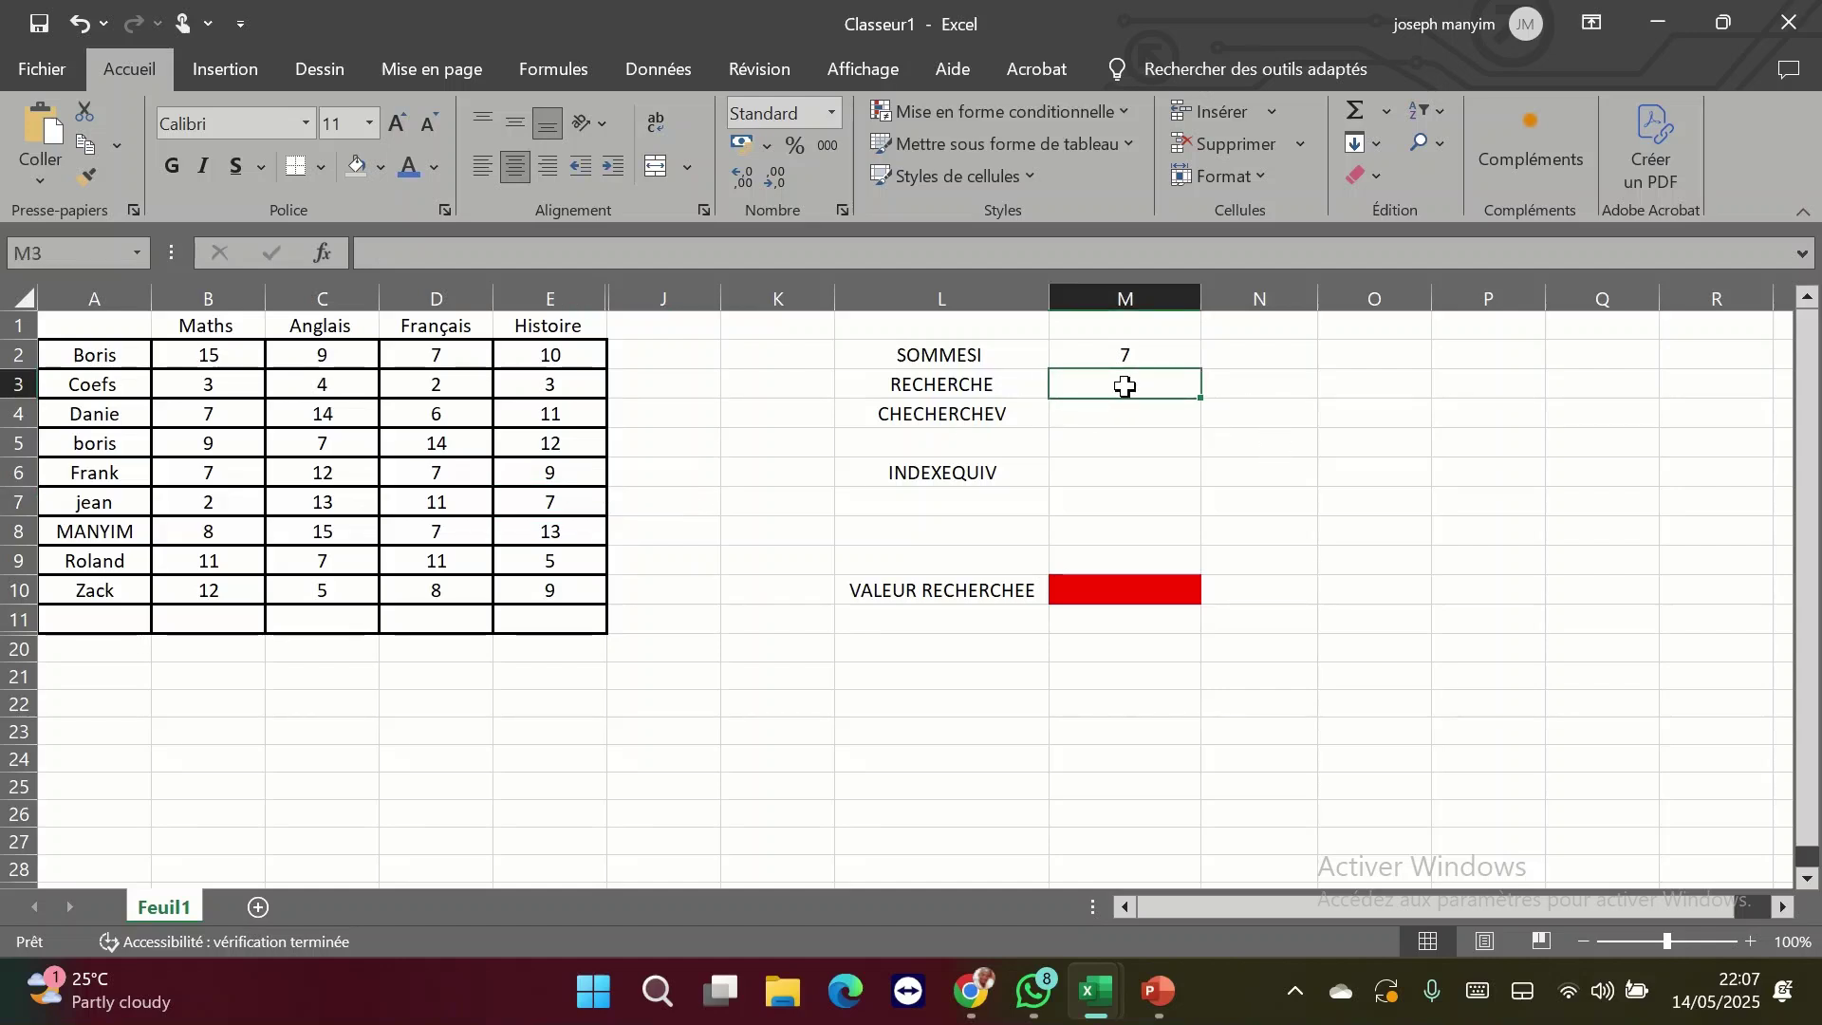
{"action": "type", "text": "="}
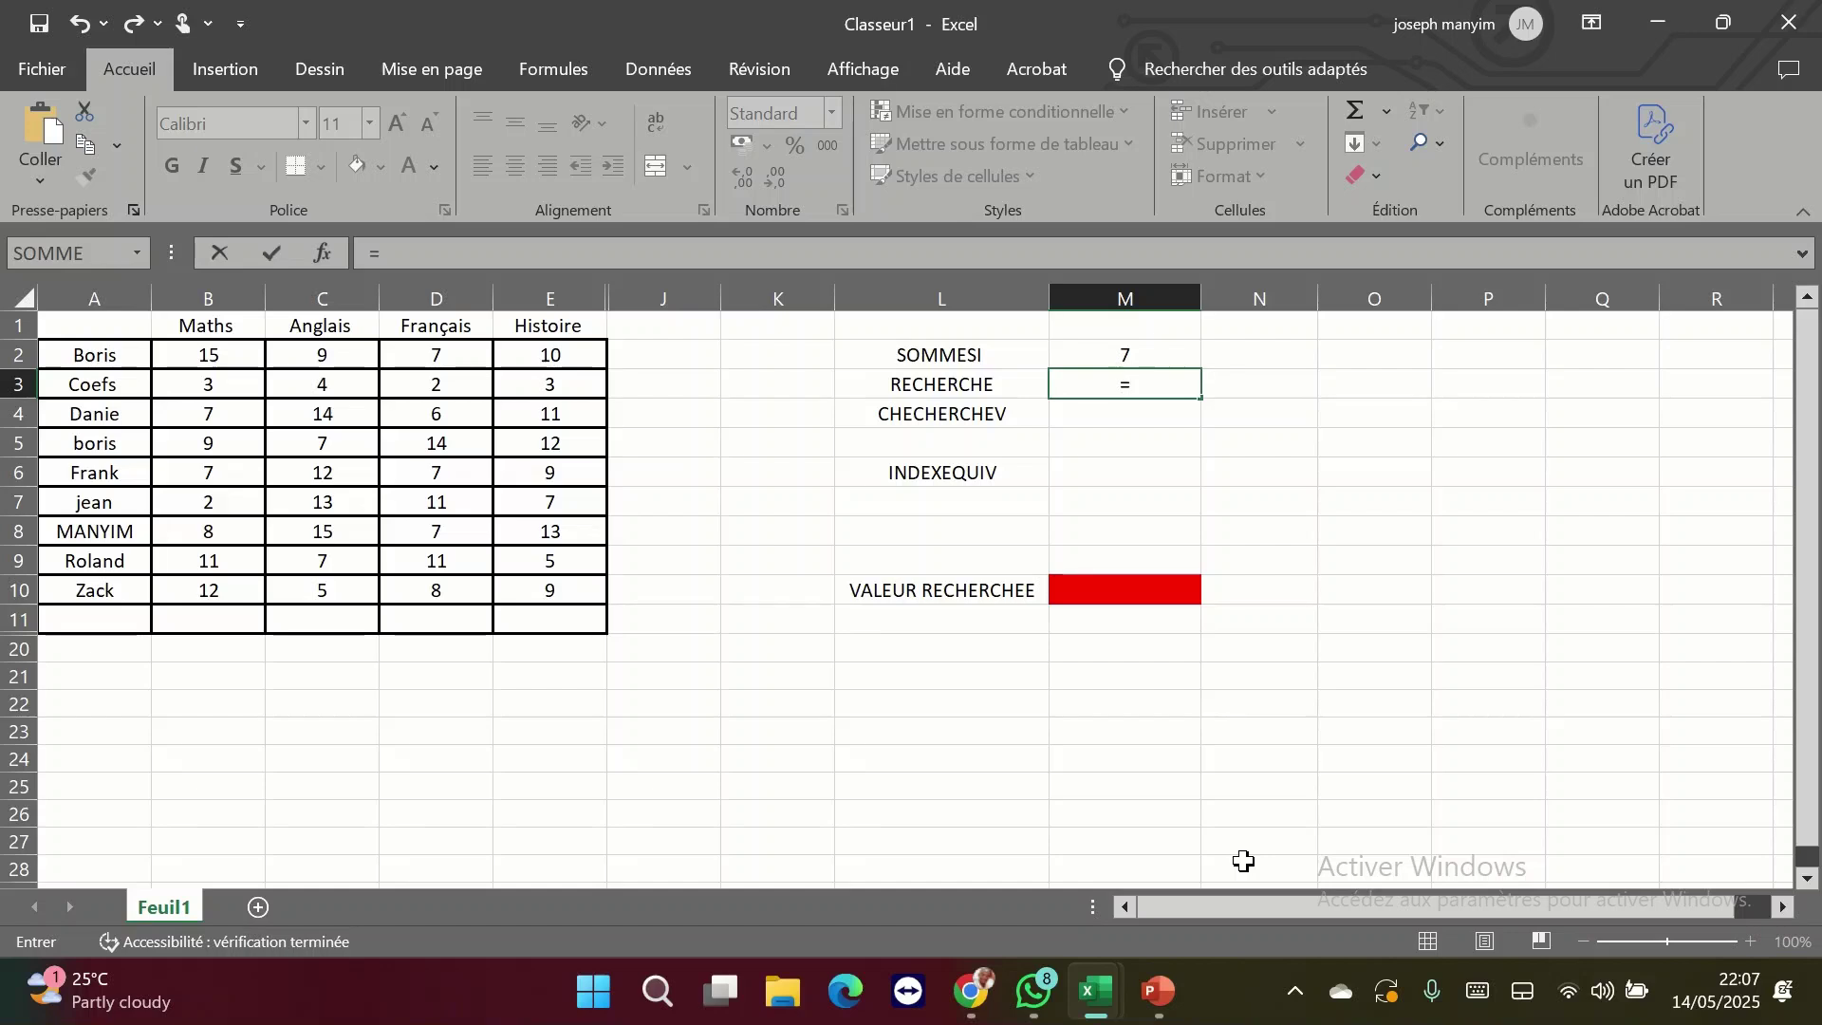
{"action": "type", "text": "rech"}
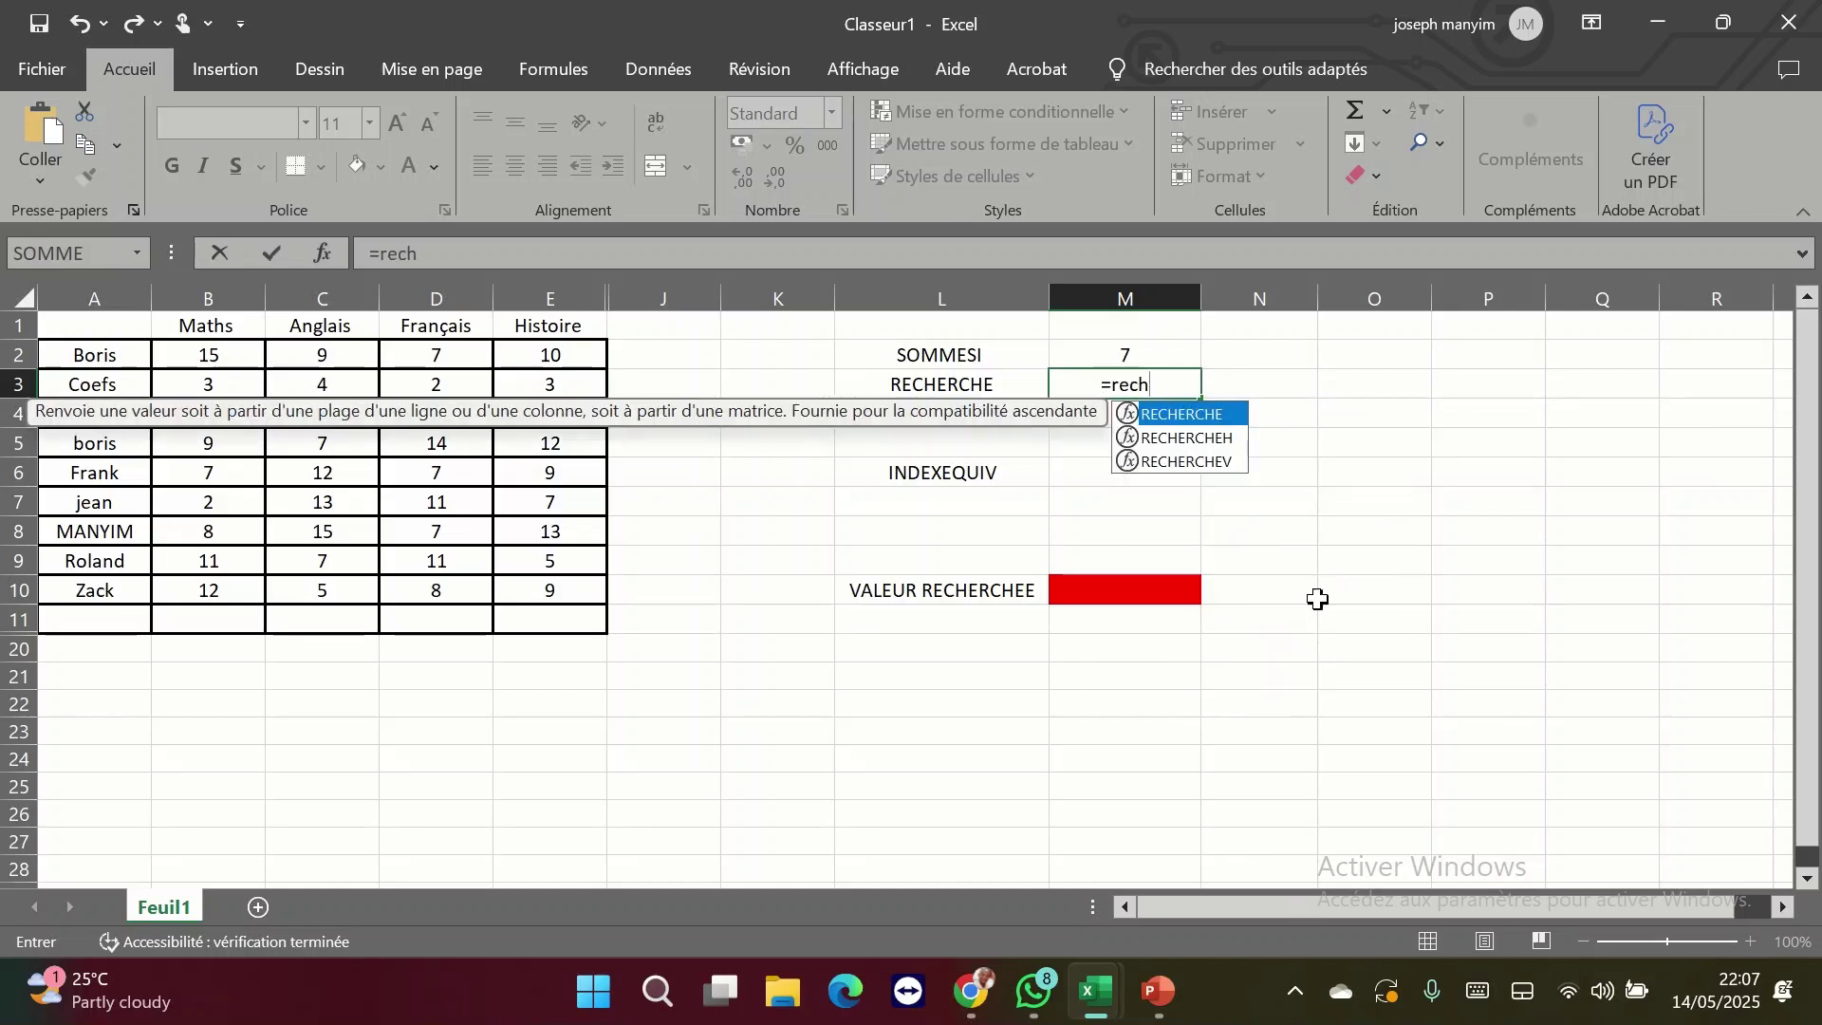
{"action": "double_click", "coordinate": [1228, 414]}
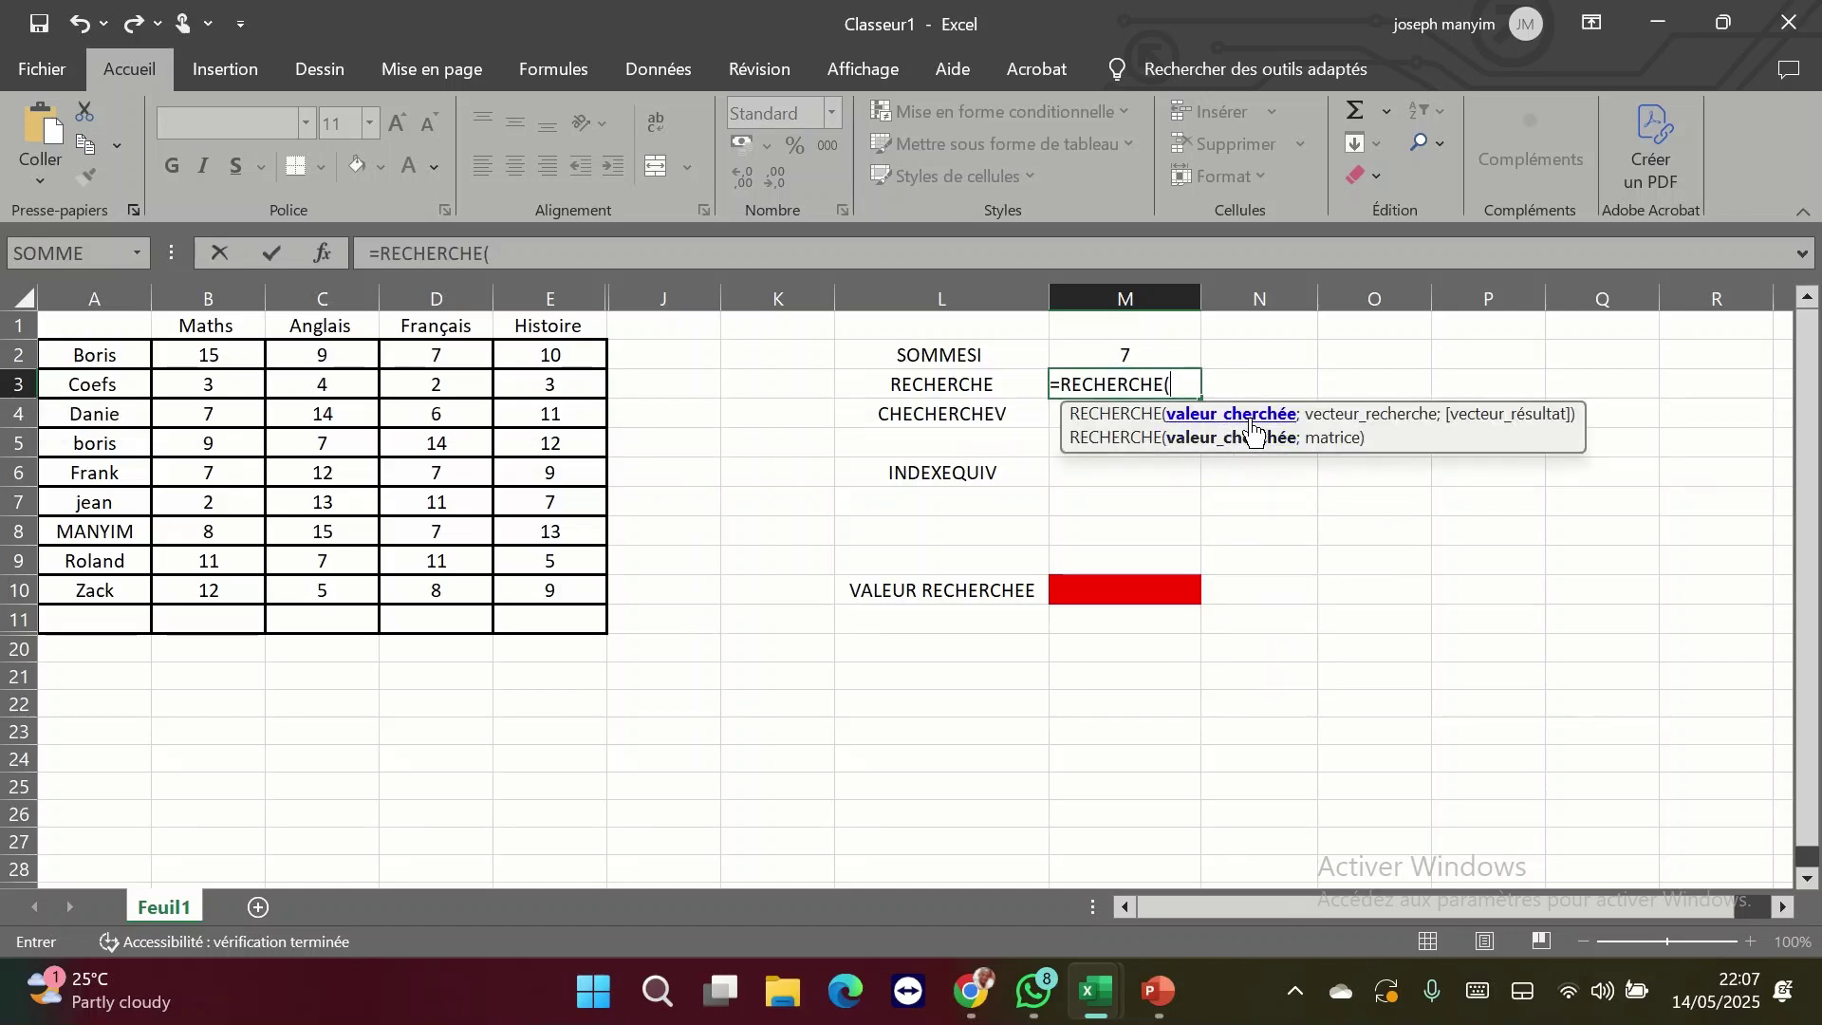
{"action": "left_click", "coordinate": [1116, 596]}
{"action": "type", "text": ";"}
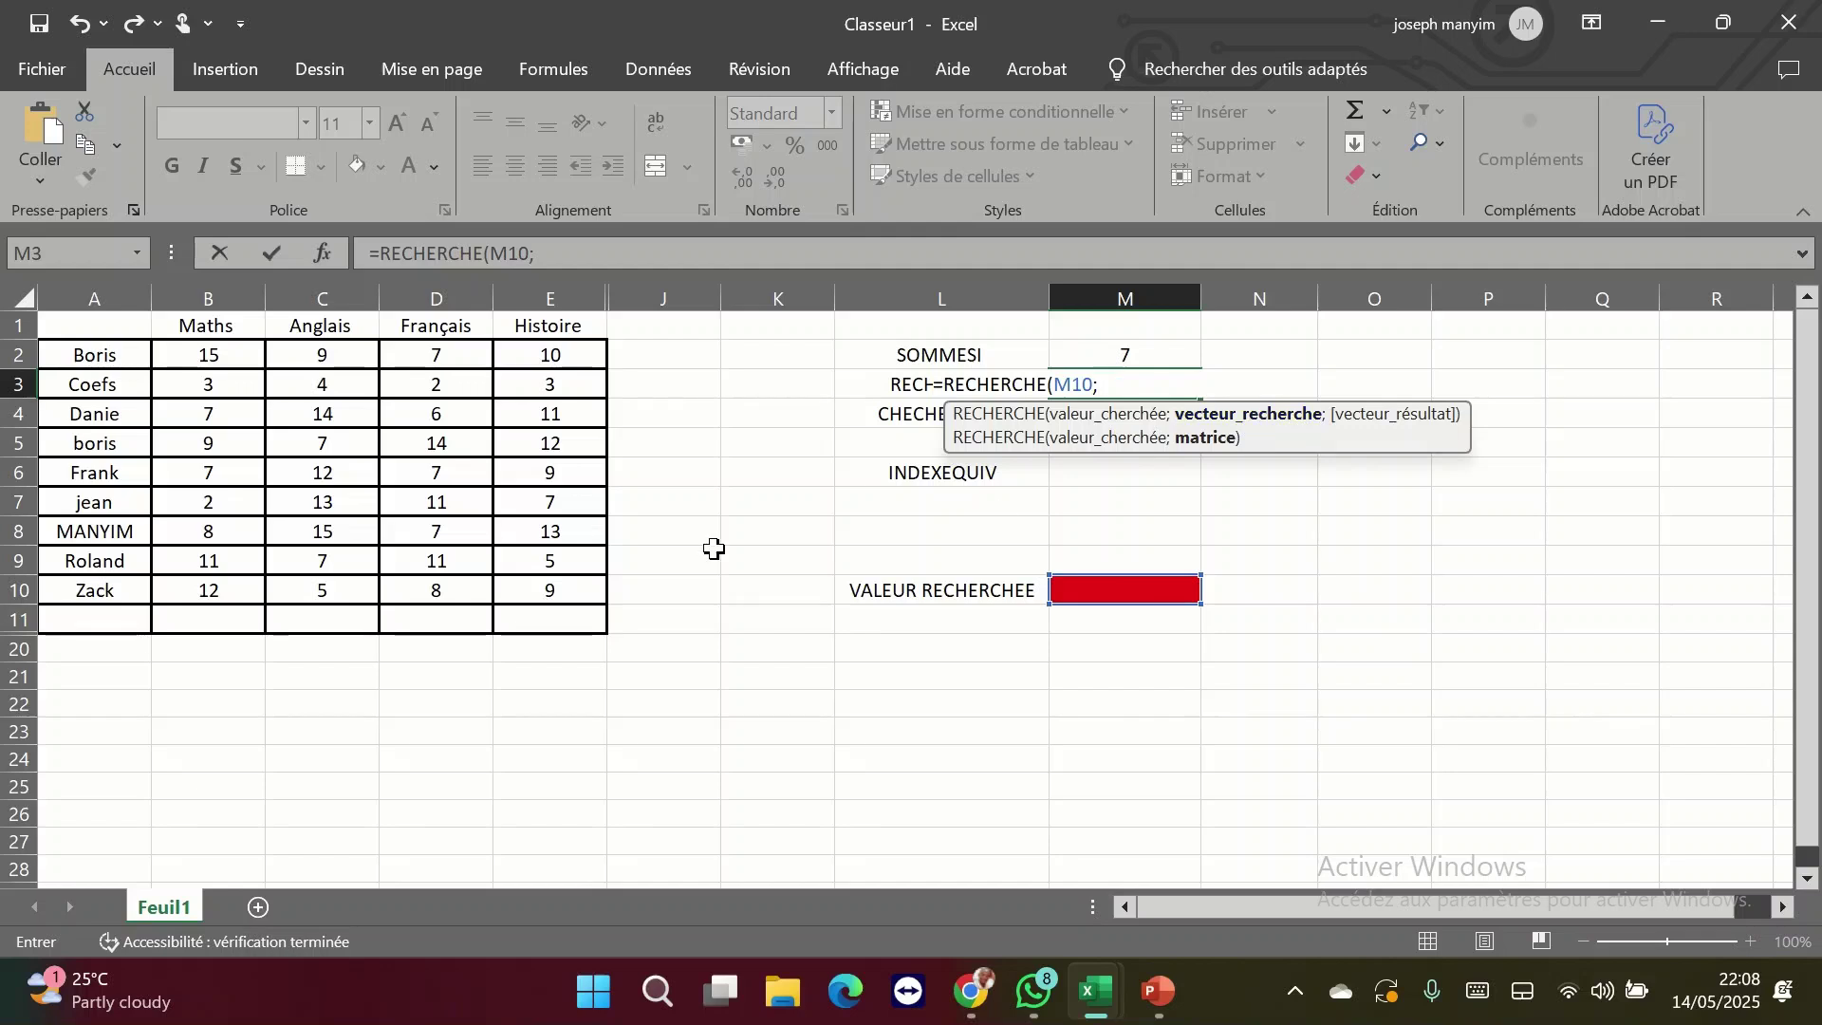
{"action": "left_click_drag", "start_coordinate": [92, 357], "coordinate": [95, 592]}
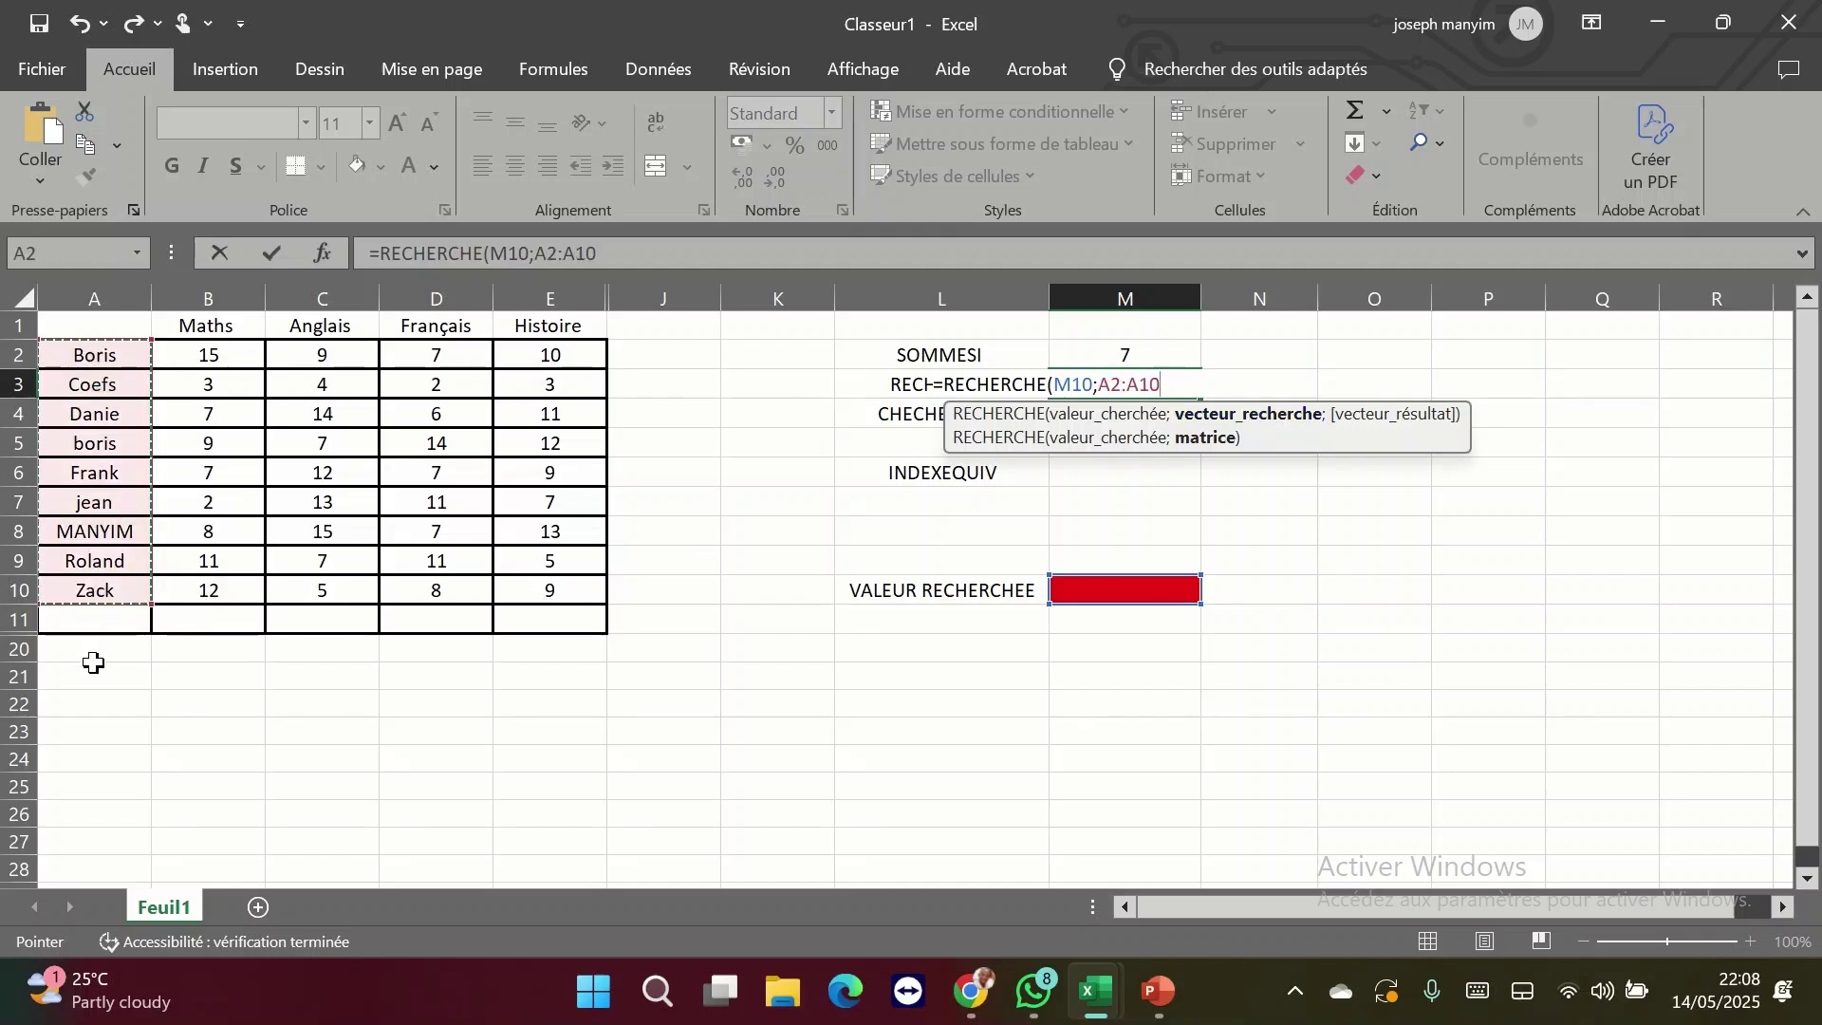
{"action": "type", "text": ";"}
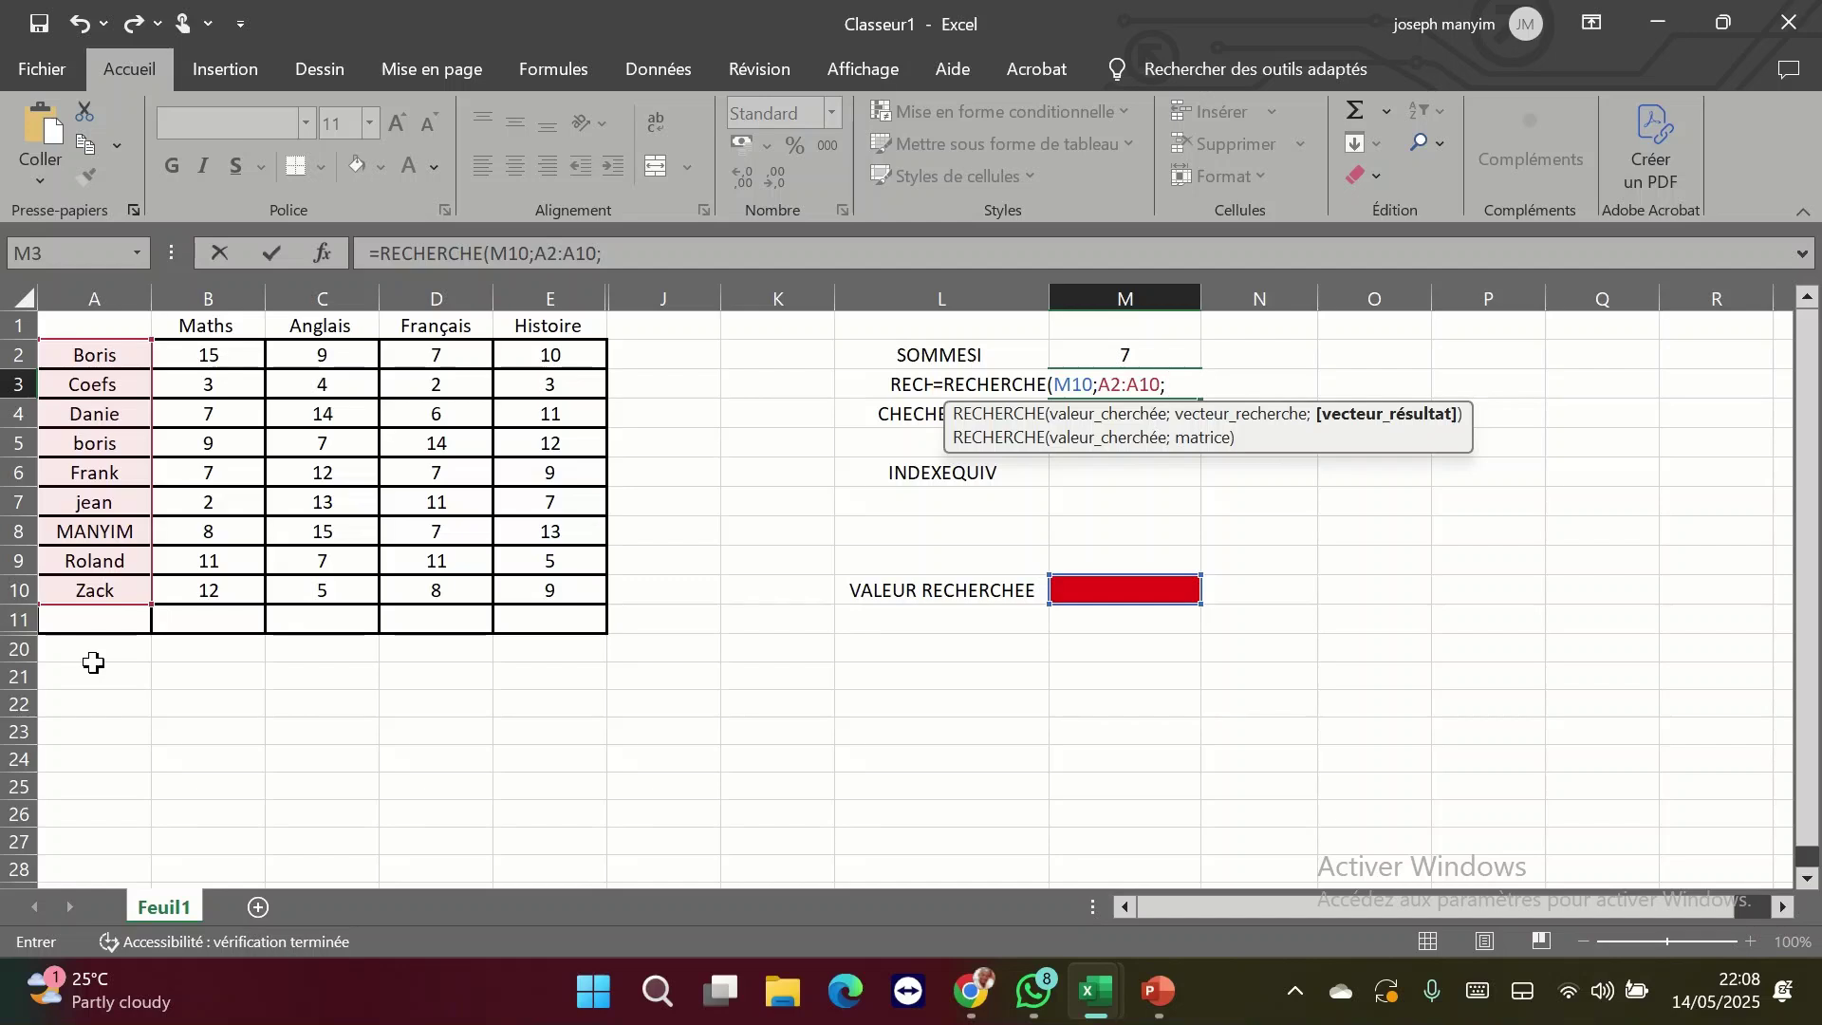
{"action": "left_click_drag", "start_coordinate": [549, 358], "coordinate": [562, 600]}
{"action": "key", "text": "Return"}
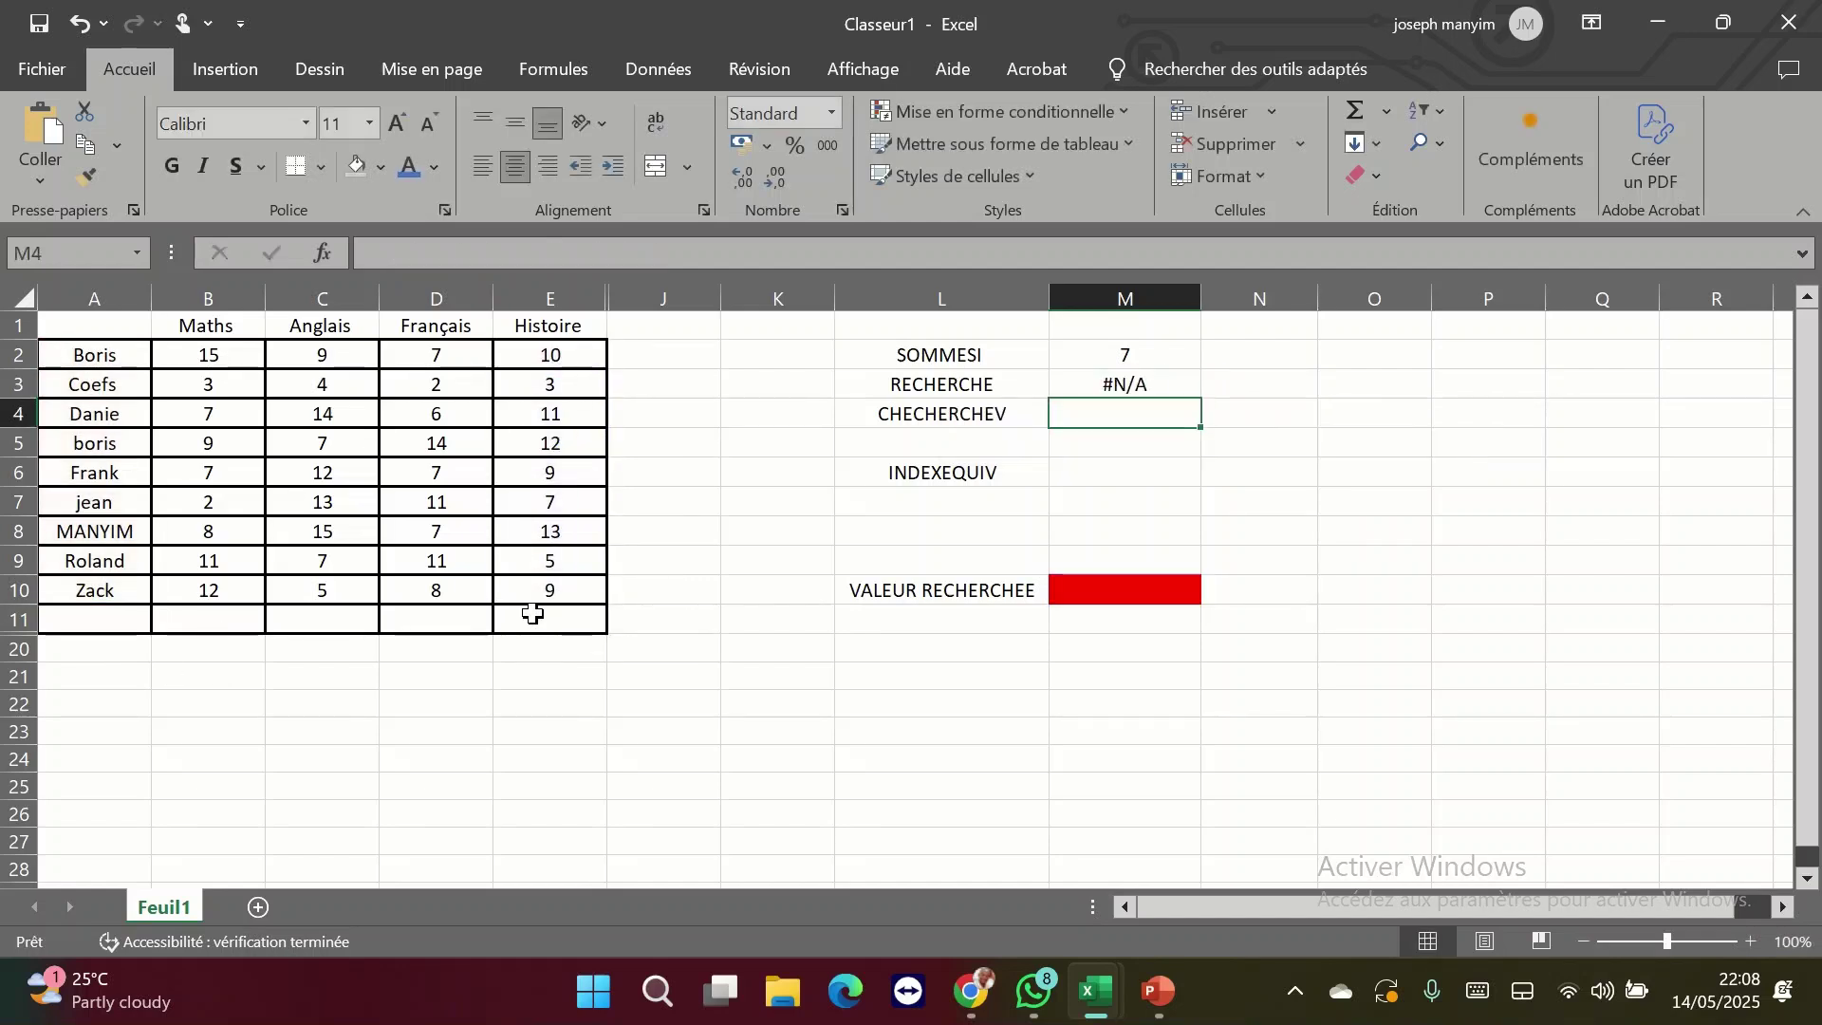
- Enter the row 6 student's name as the search value in M10 and check that student's Histoire grade
{"action": "left_click", "coordinate": [1138, 583]}
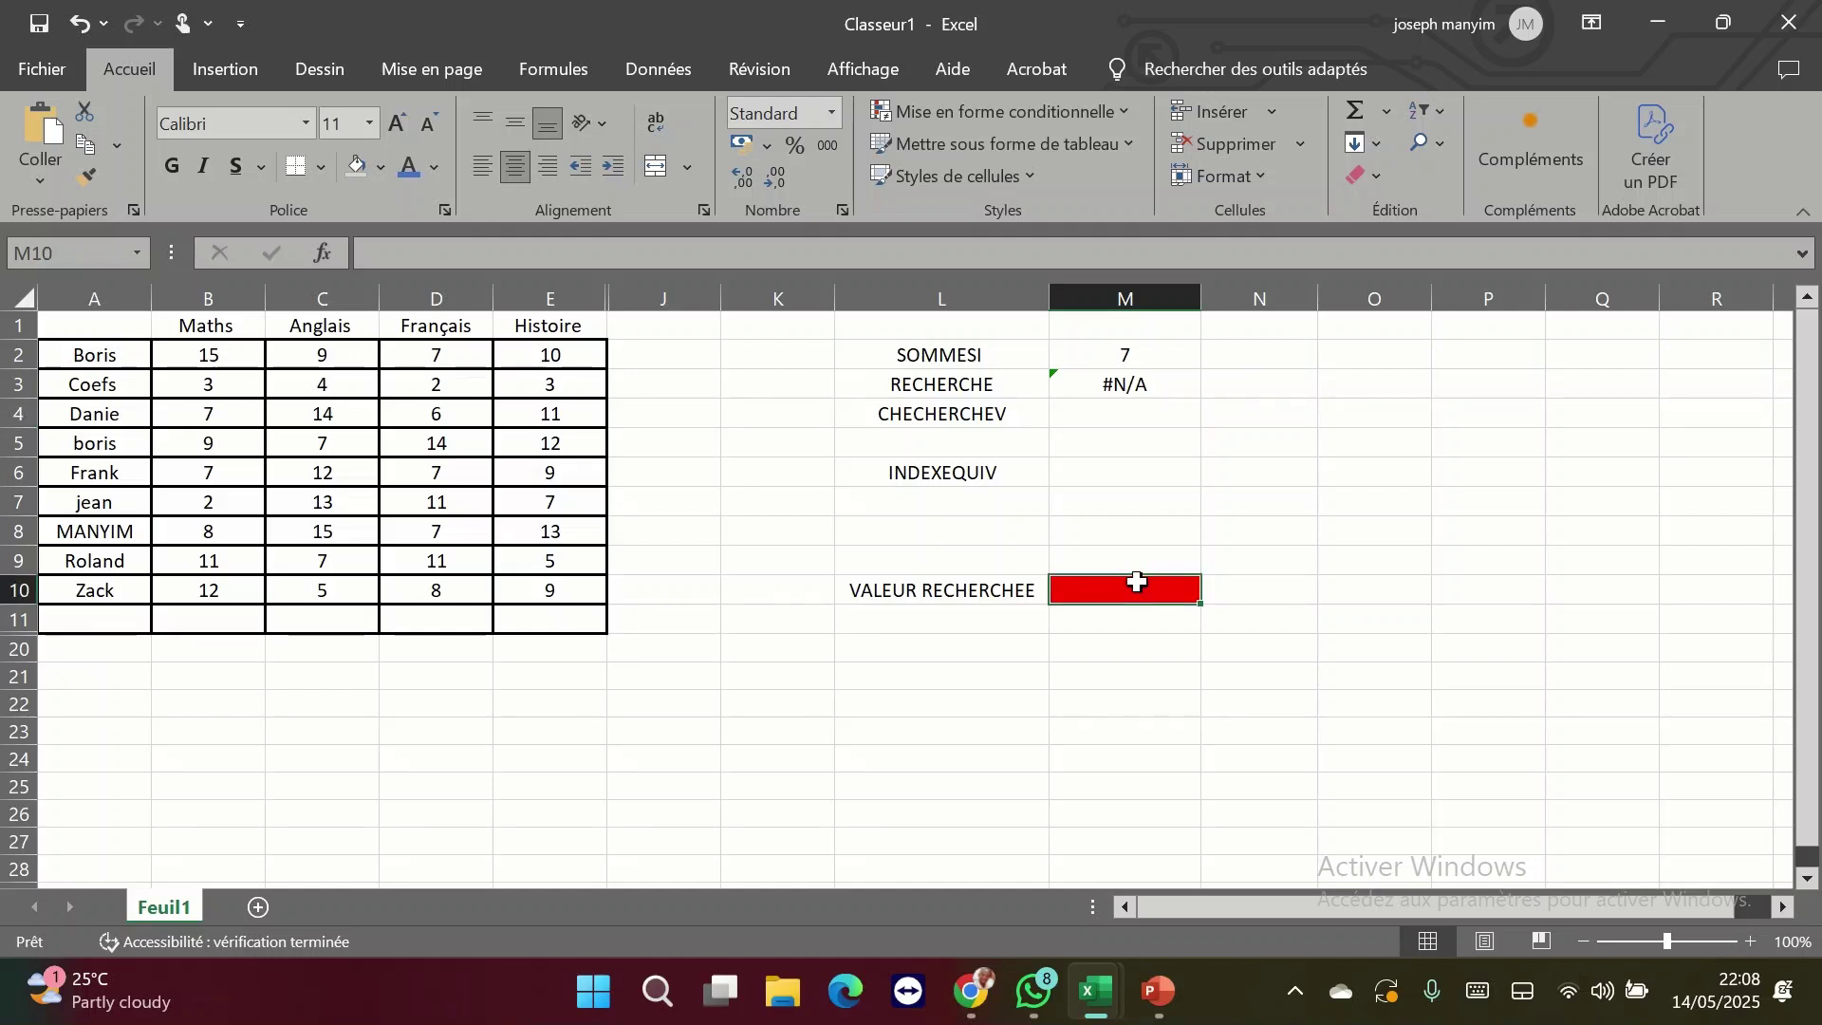
{"action": "type", "text": "frank"}
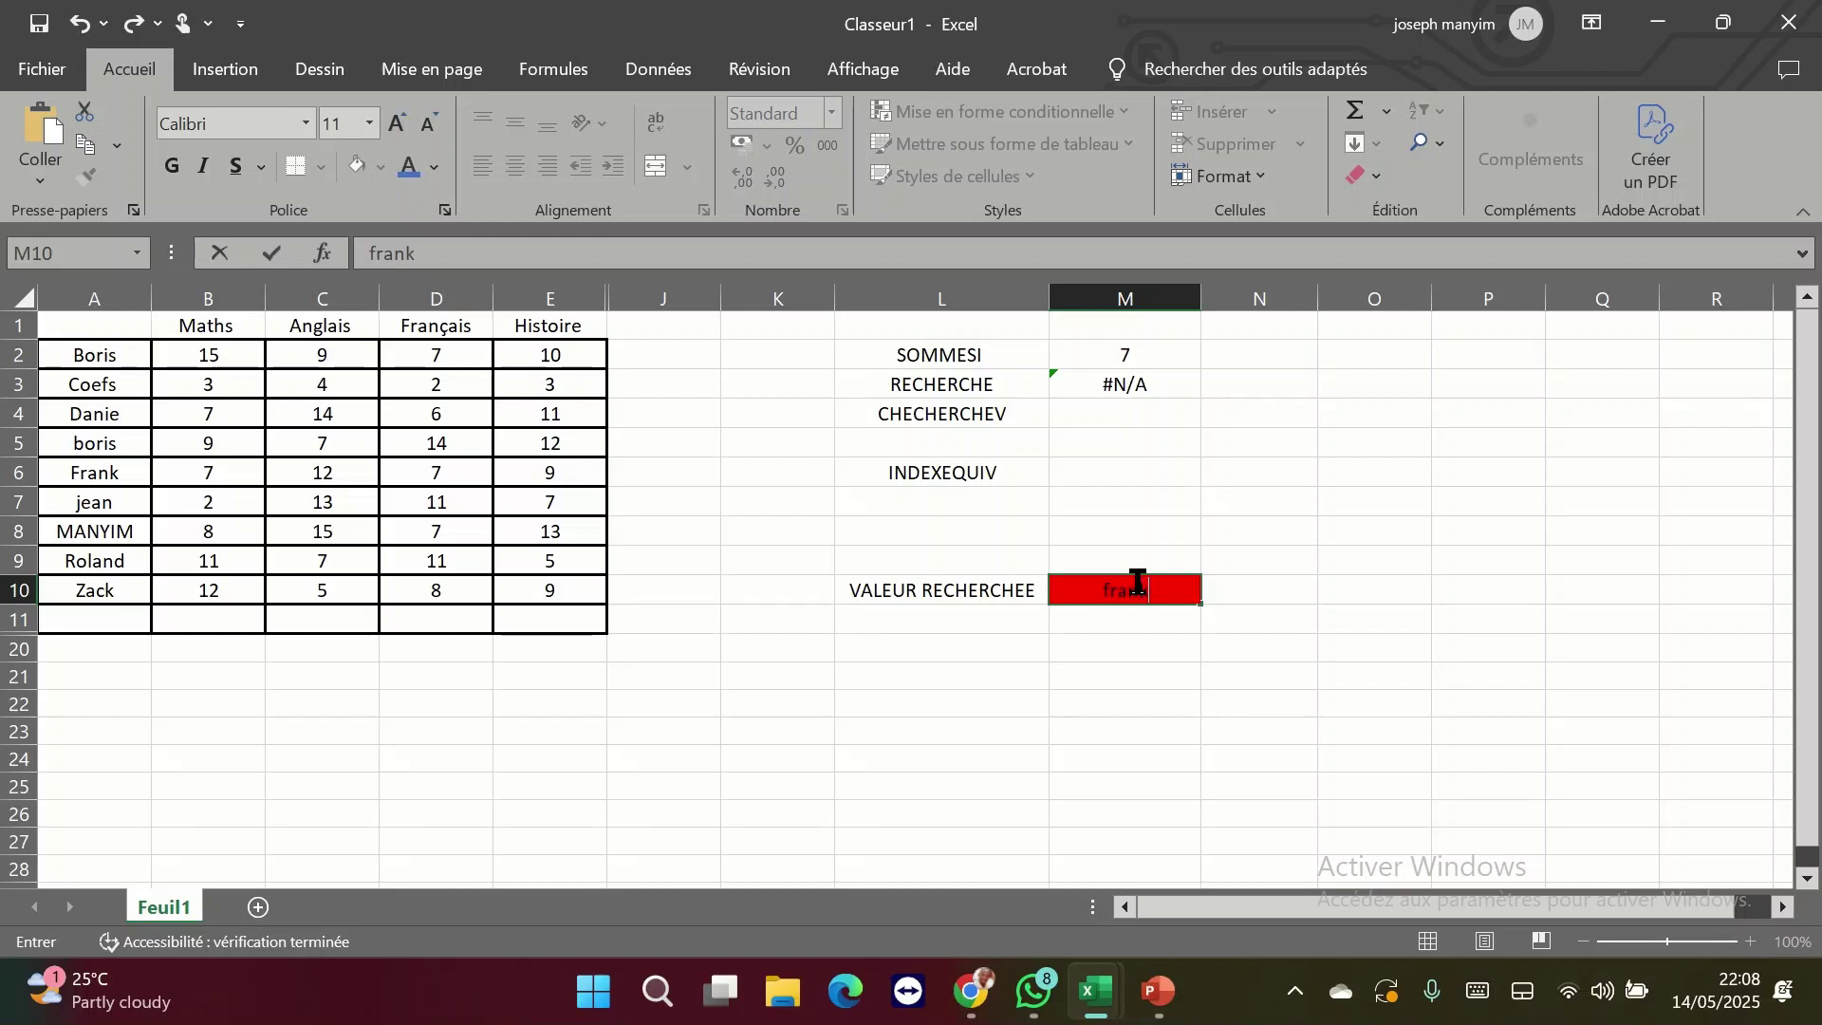
{"action": "key", "text": "Return"}
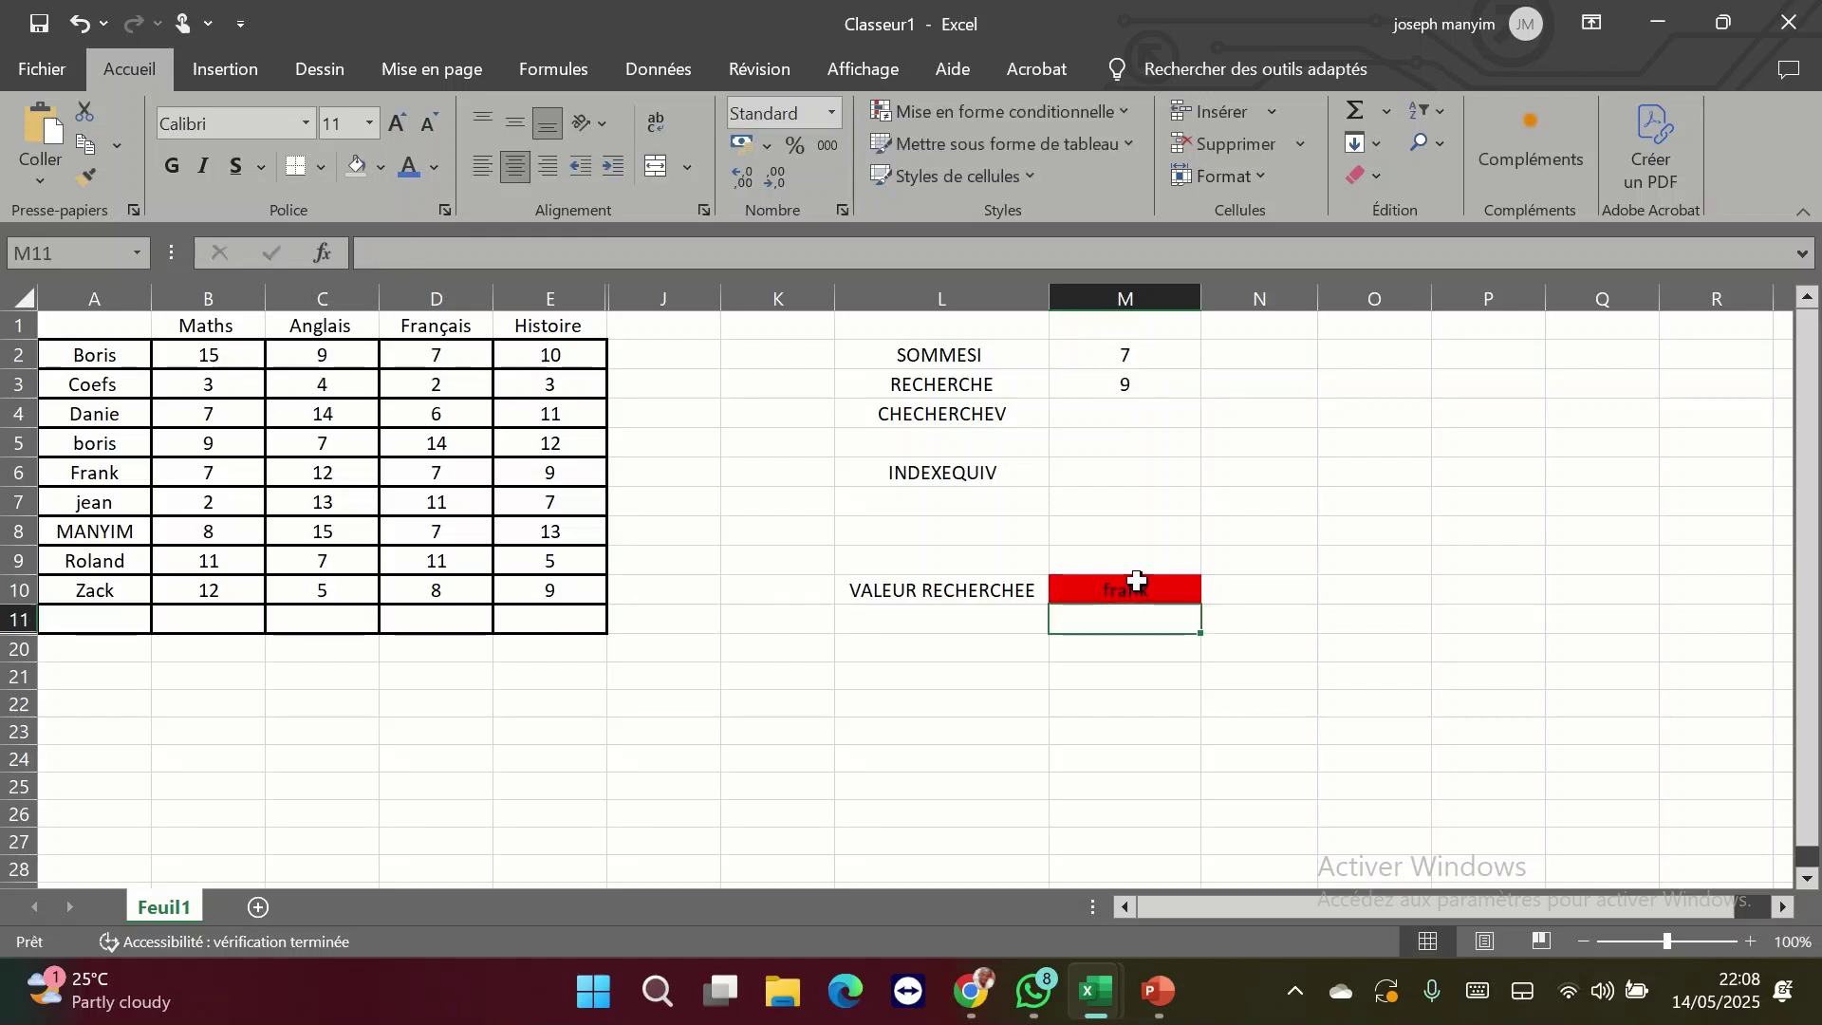
{"action": "left_click", "coordinate": [21, 472]}
{"action": "left_click", "coordinate": [533, 473]}
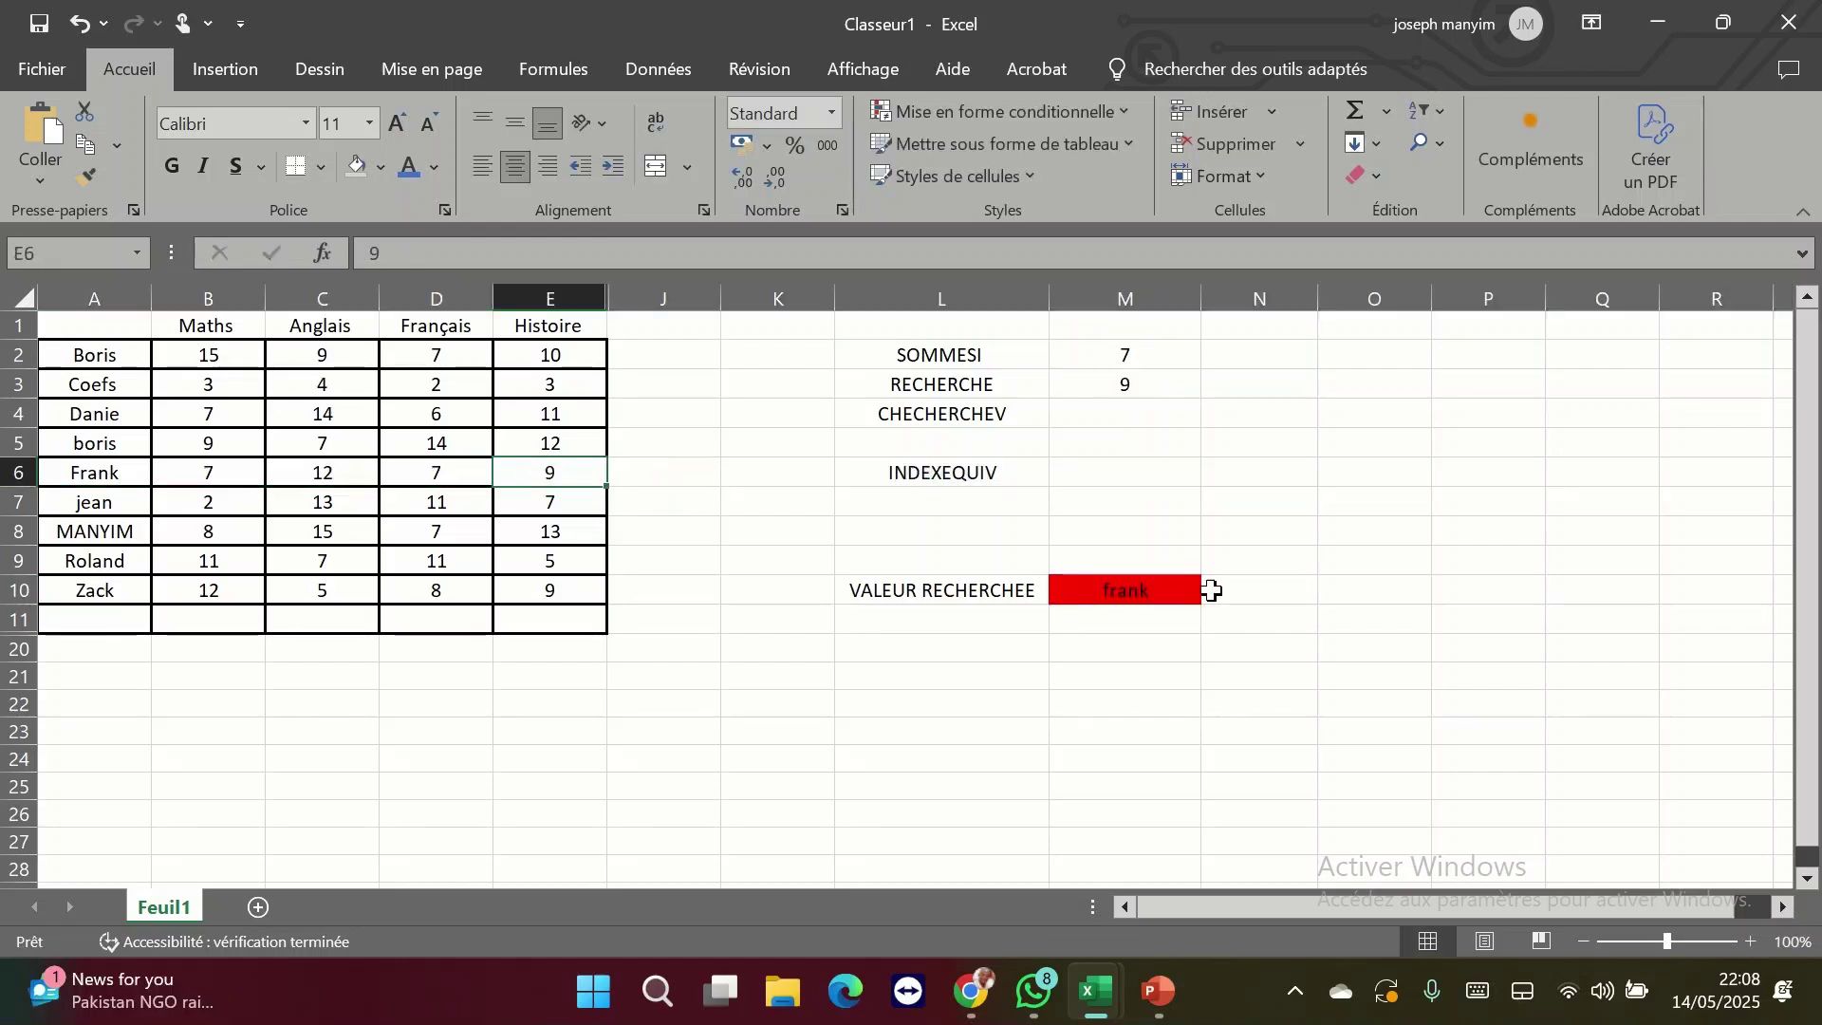
- Replace the search value in M10 with the row 8 student's name and check that student's row
{"action": "left_click", "coordinate": [1186, 592]}
{"action": "type", "text": "m"}
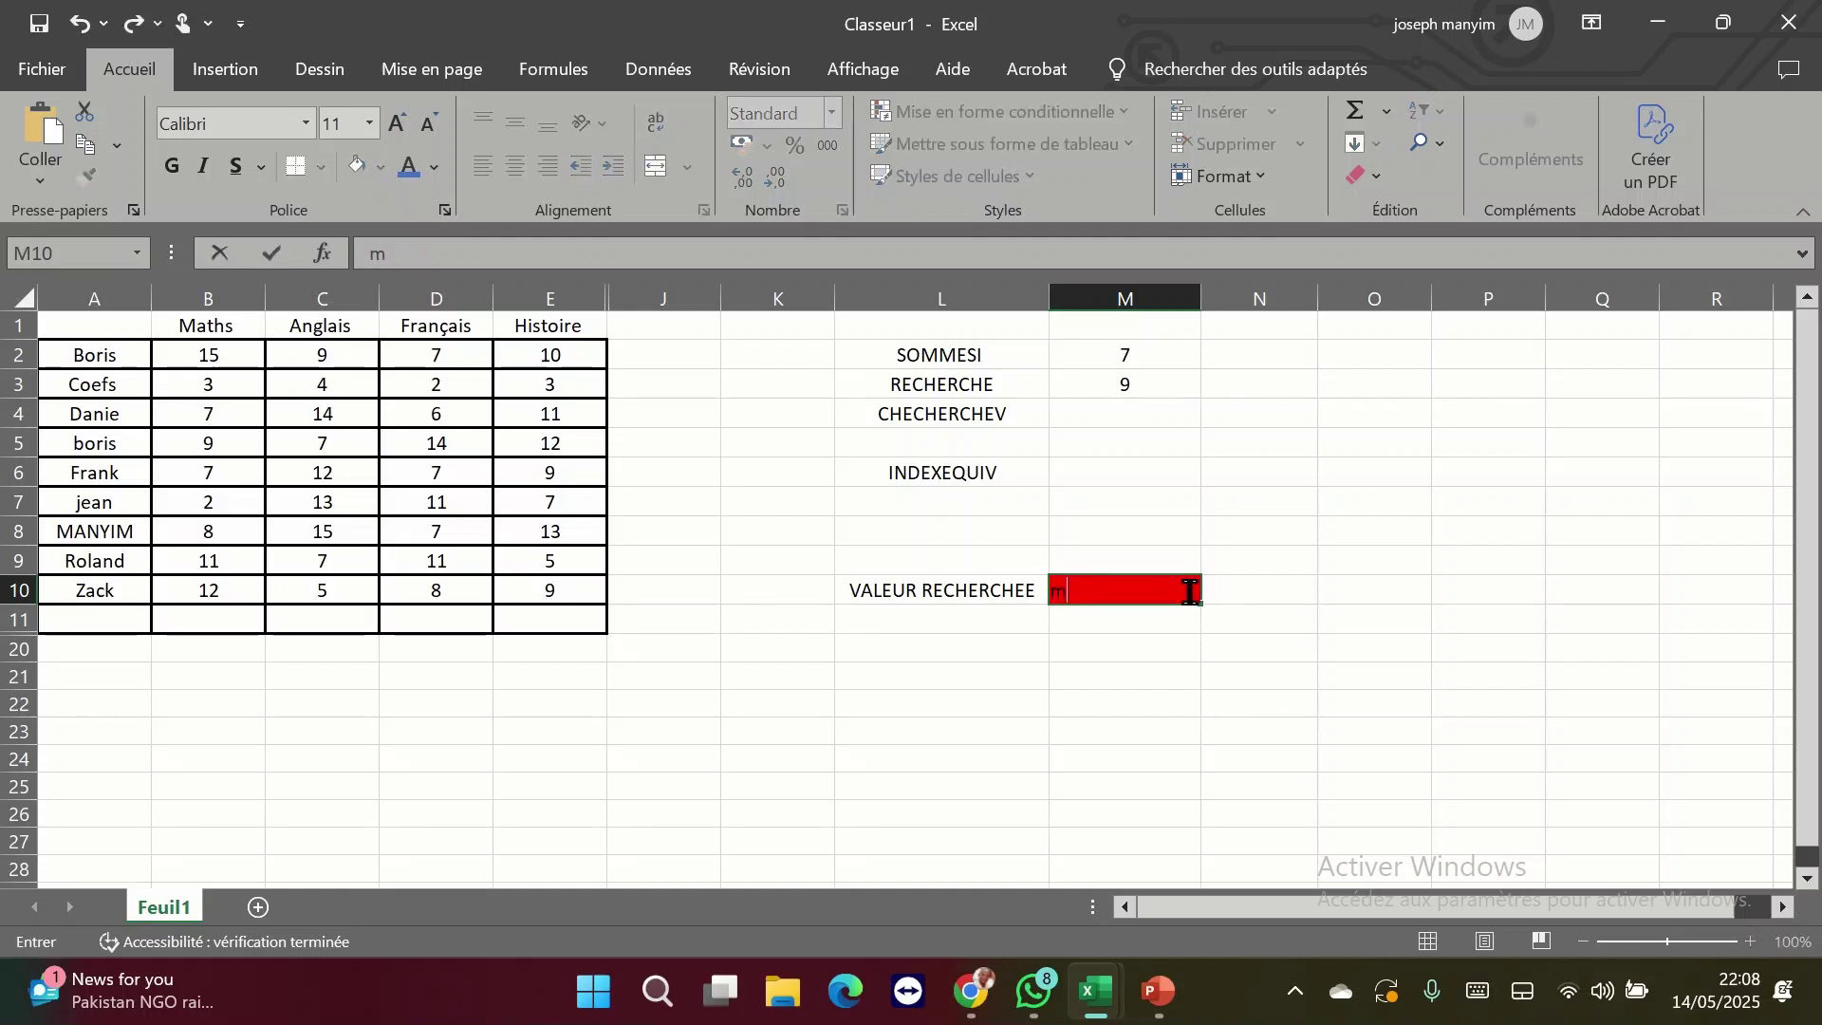
{"action": "type", "text": "anyim"}
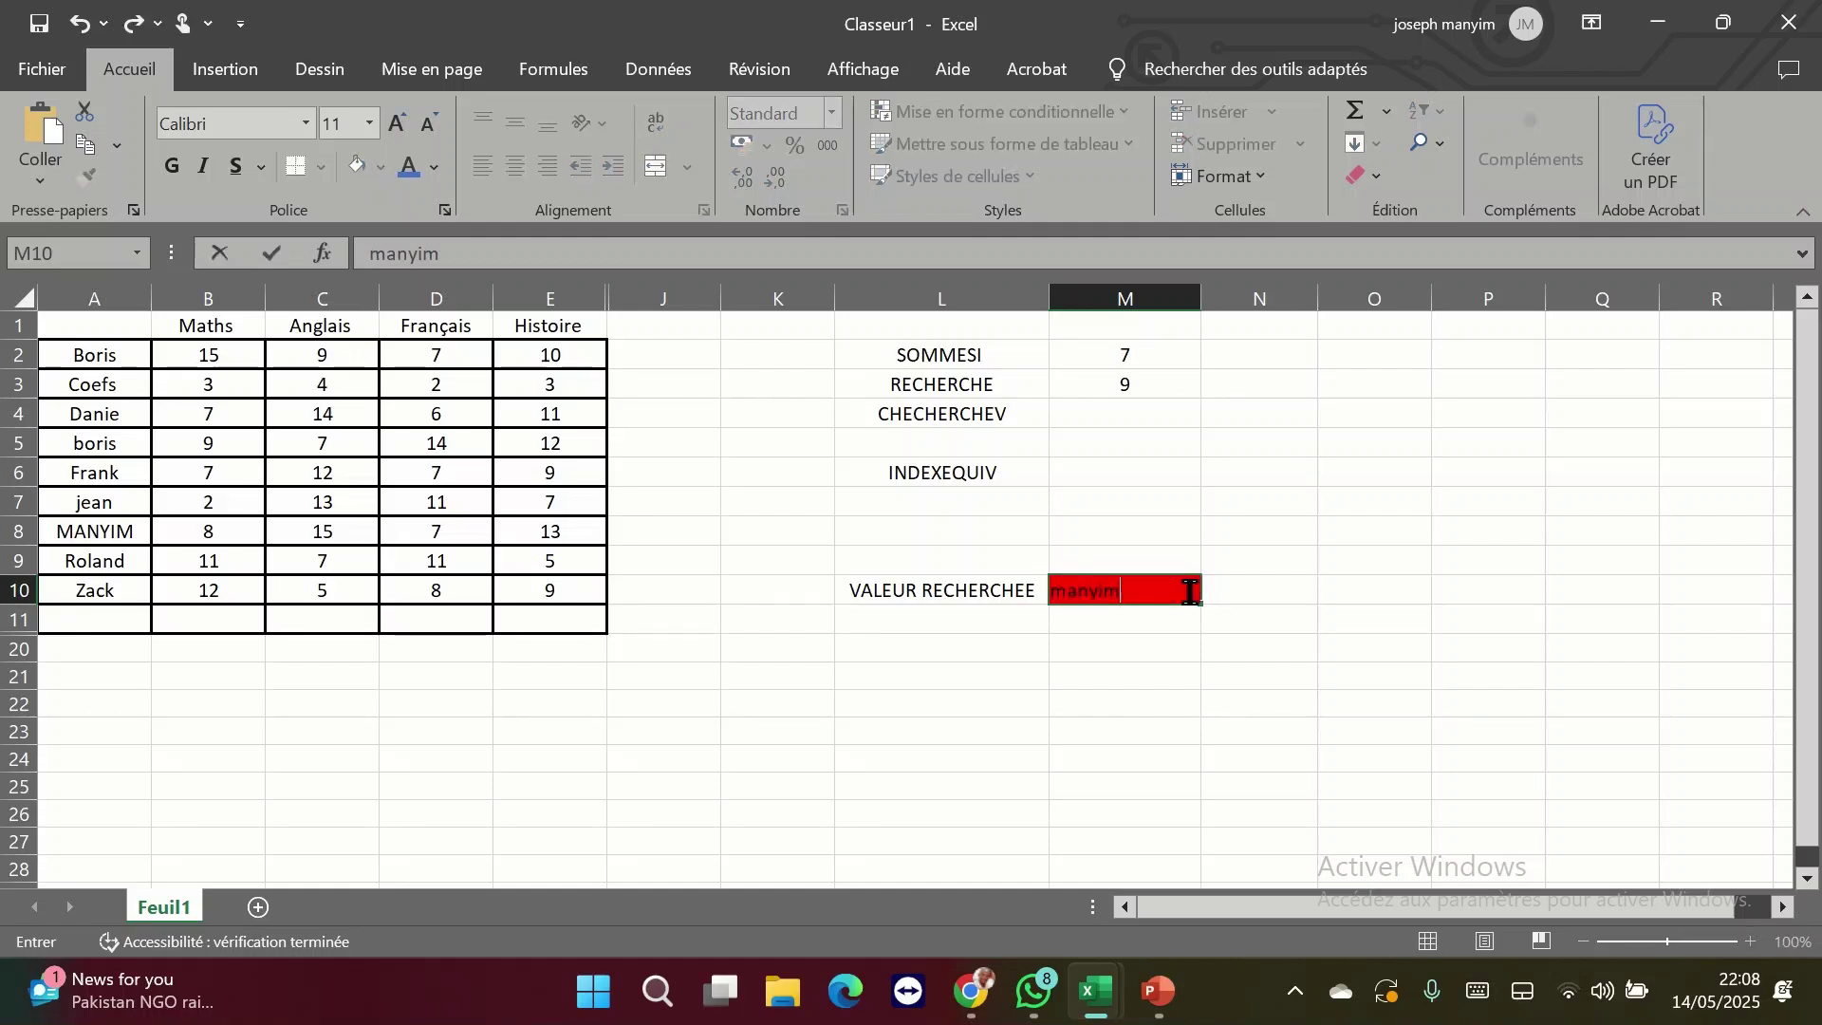
{"action": "key", "text": "Return"}
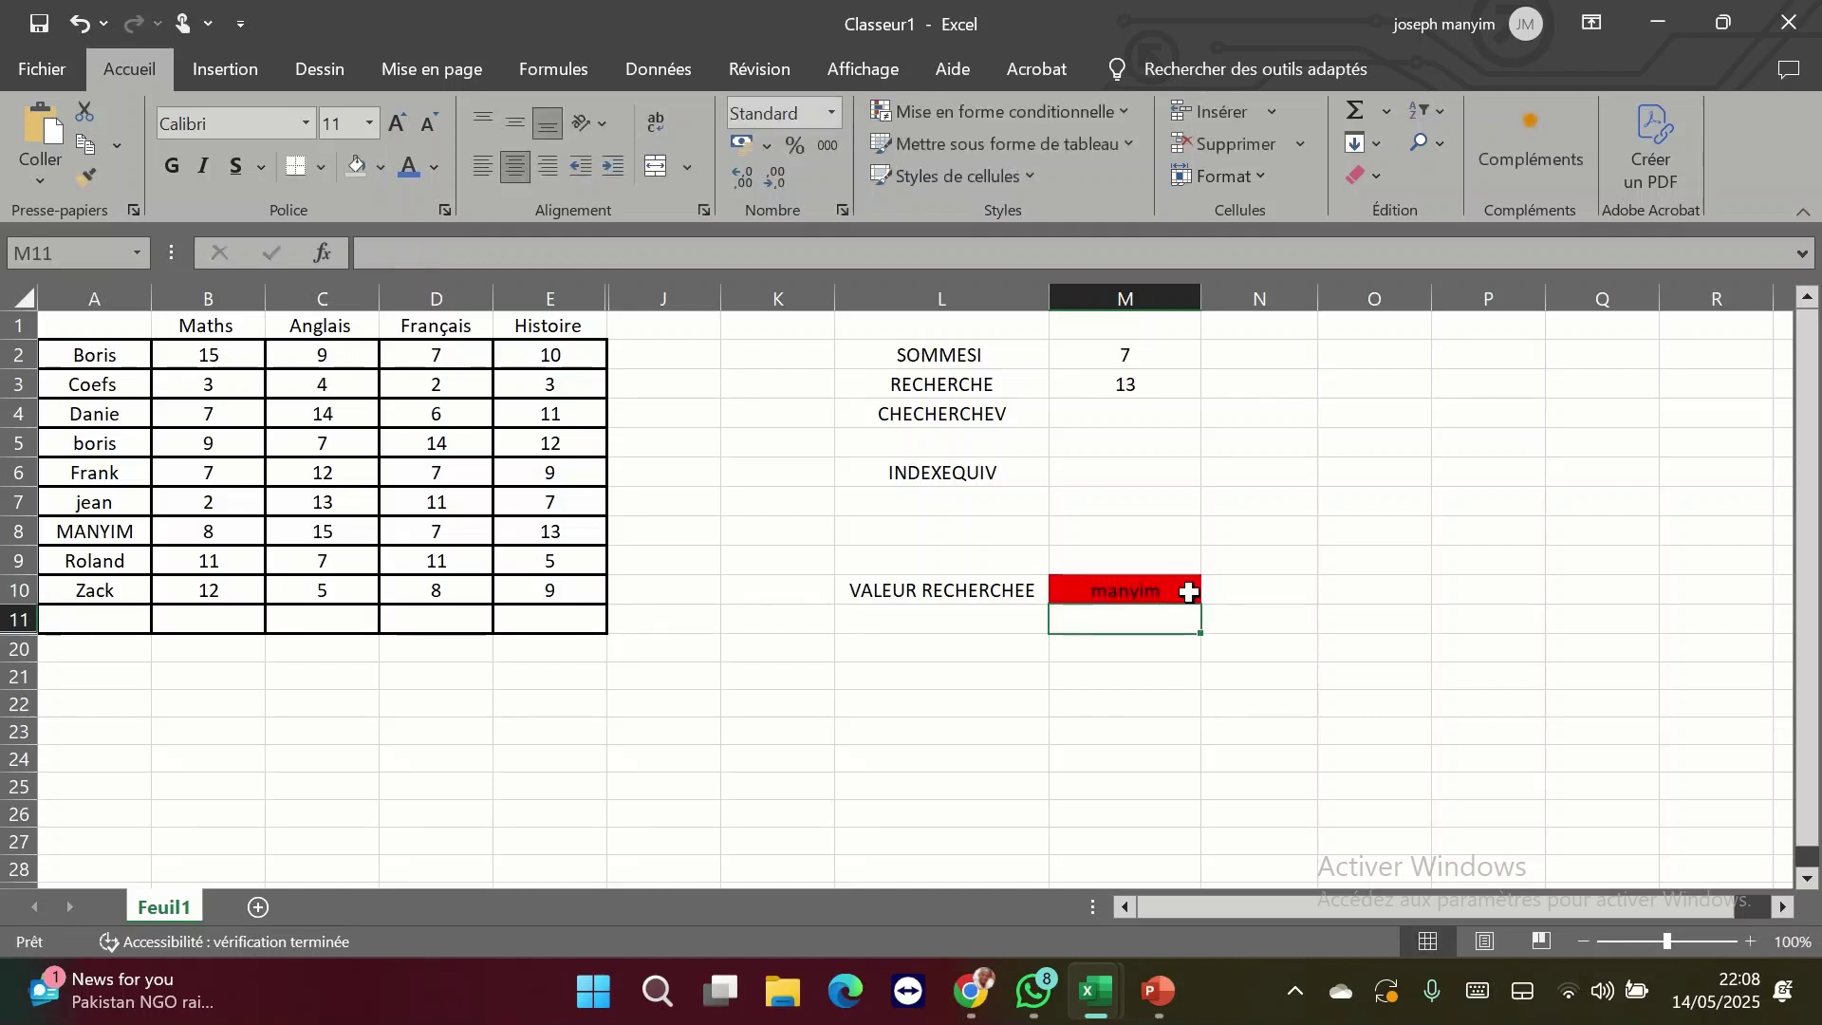
{"action": "left_click", "coordinate": [17, 531]}
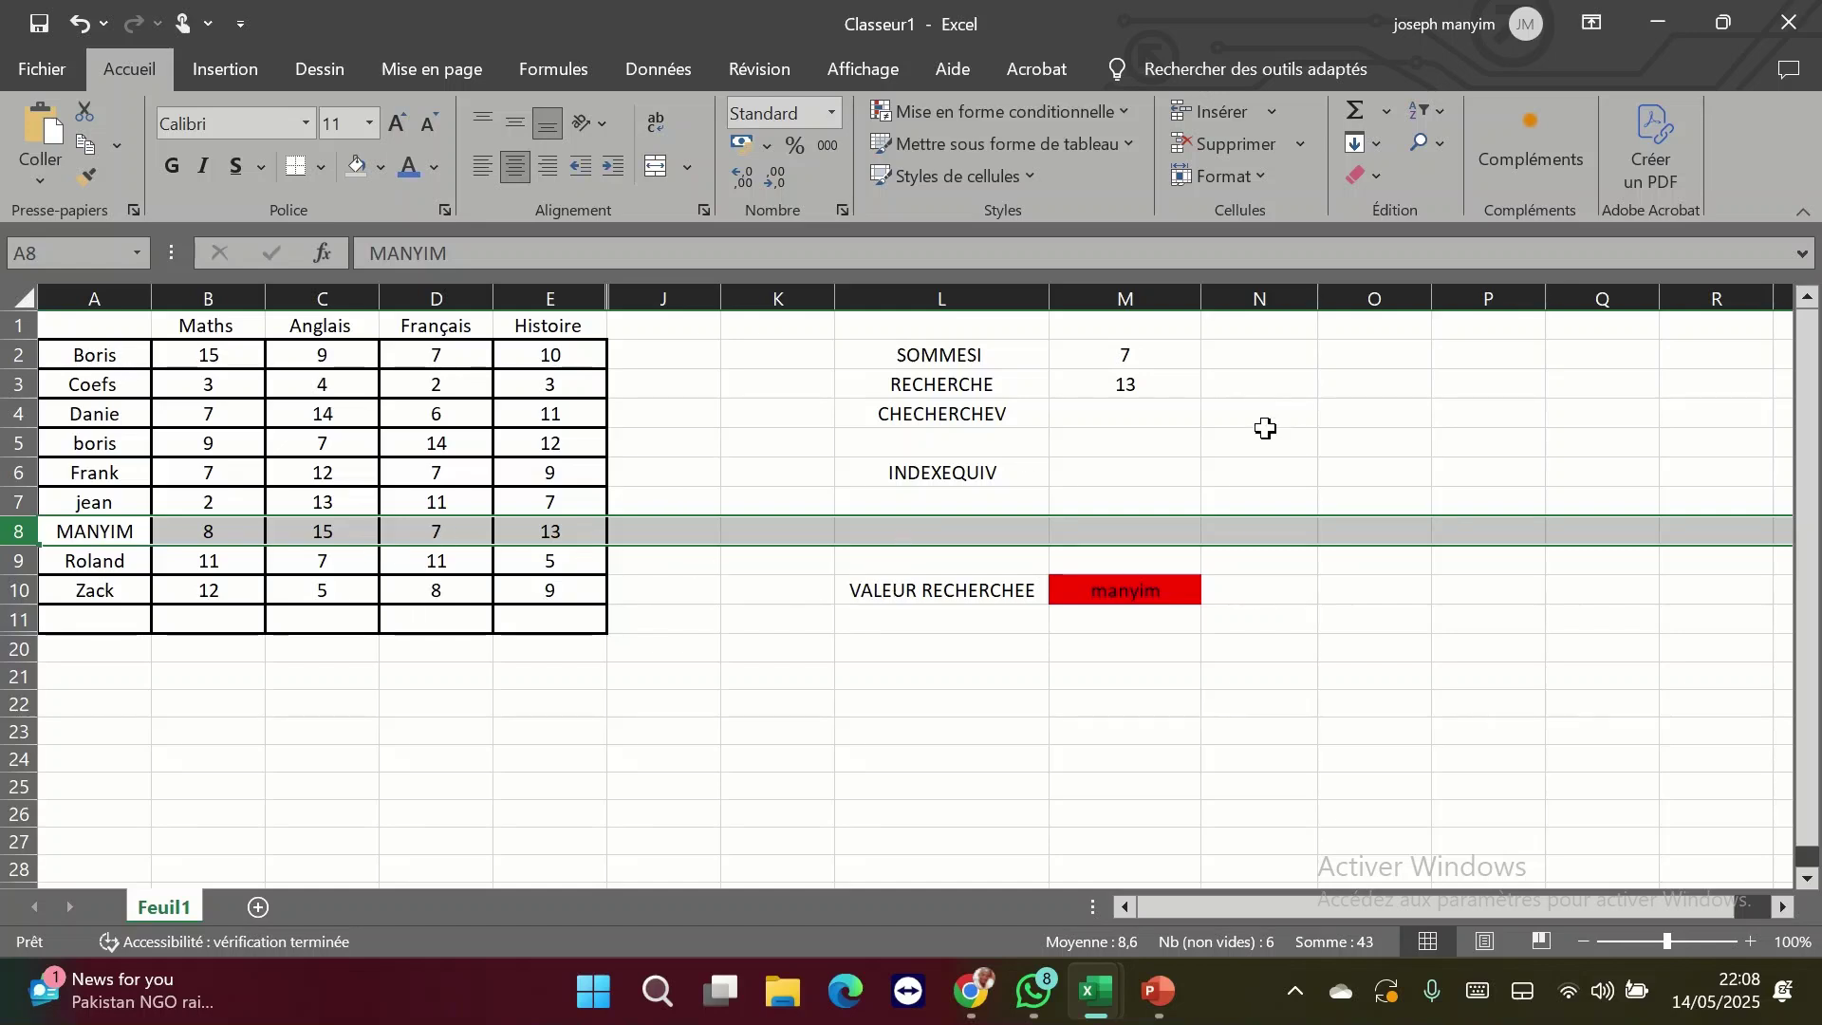
- In M4, start a RECHERCHEV formula with M10 as the lookup value and A2:E10 as the table array
{"action": "left_click", "coordinate": [1163, 414]}
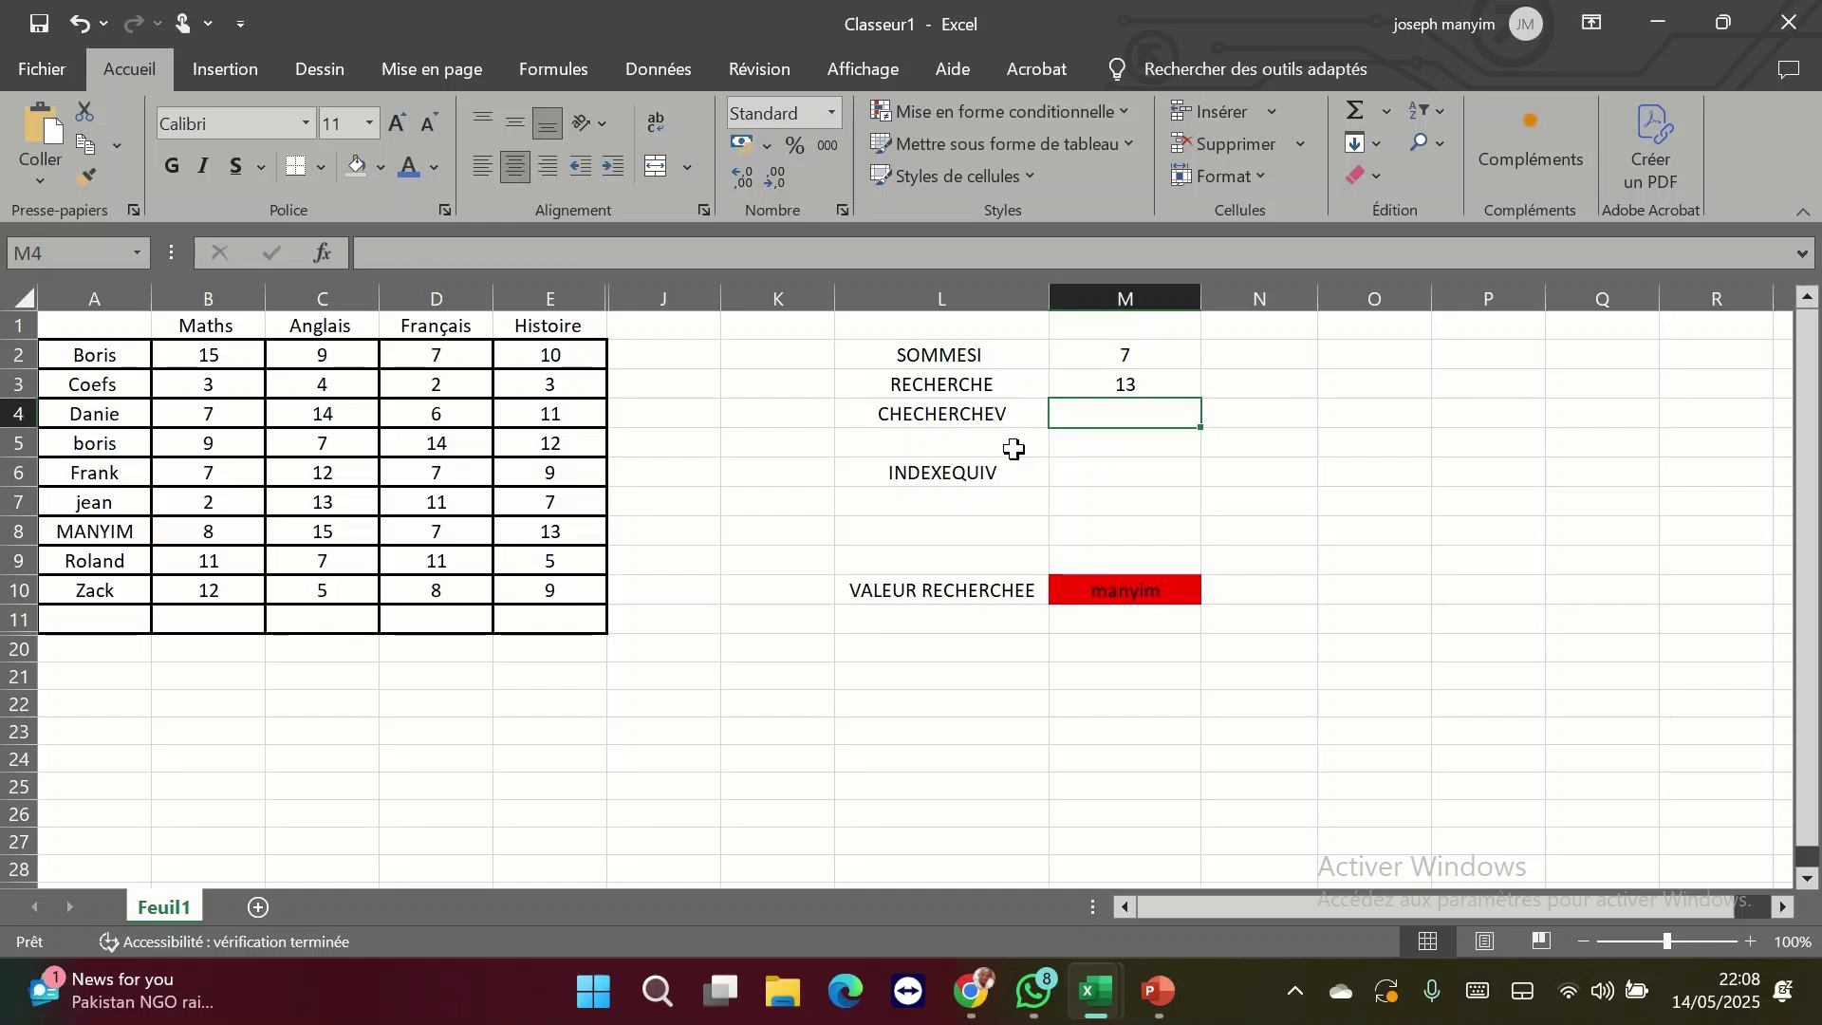
{"action": "type", "text": "="}
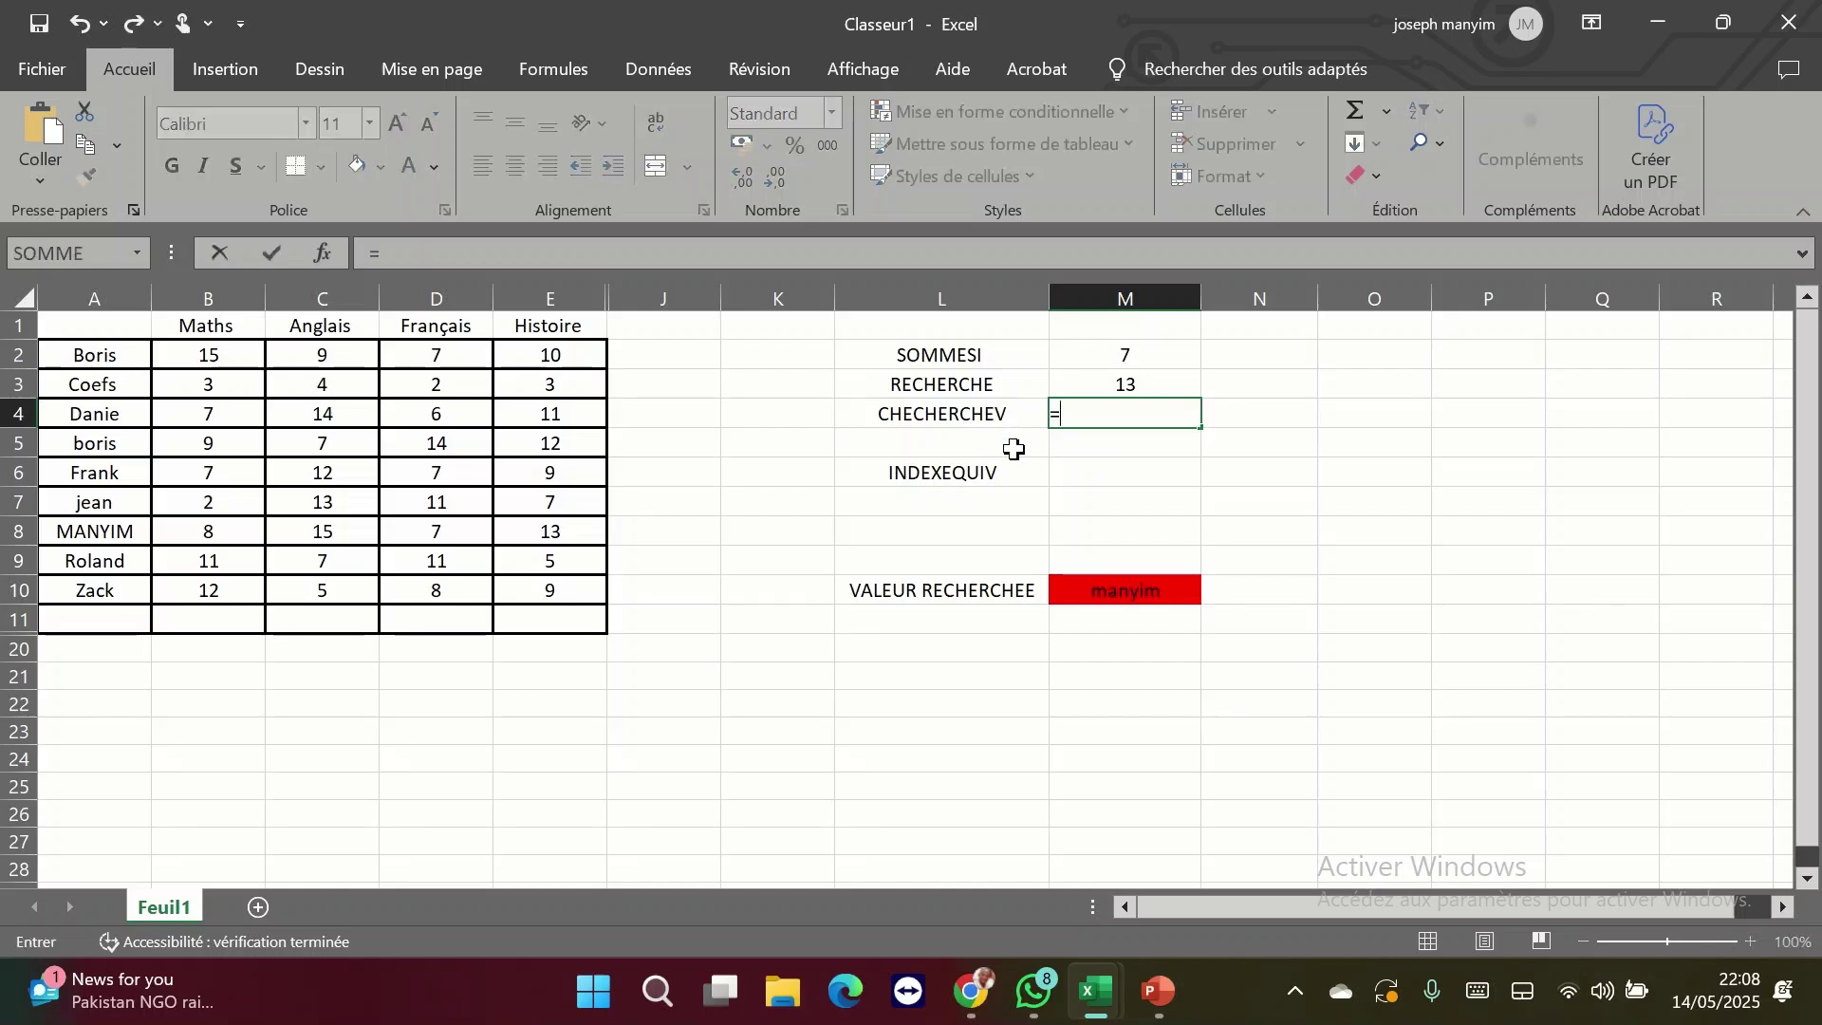
{"action": "type", "text": "rech"}
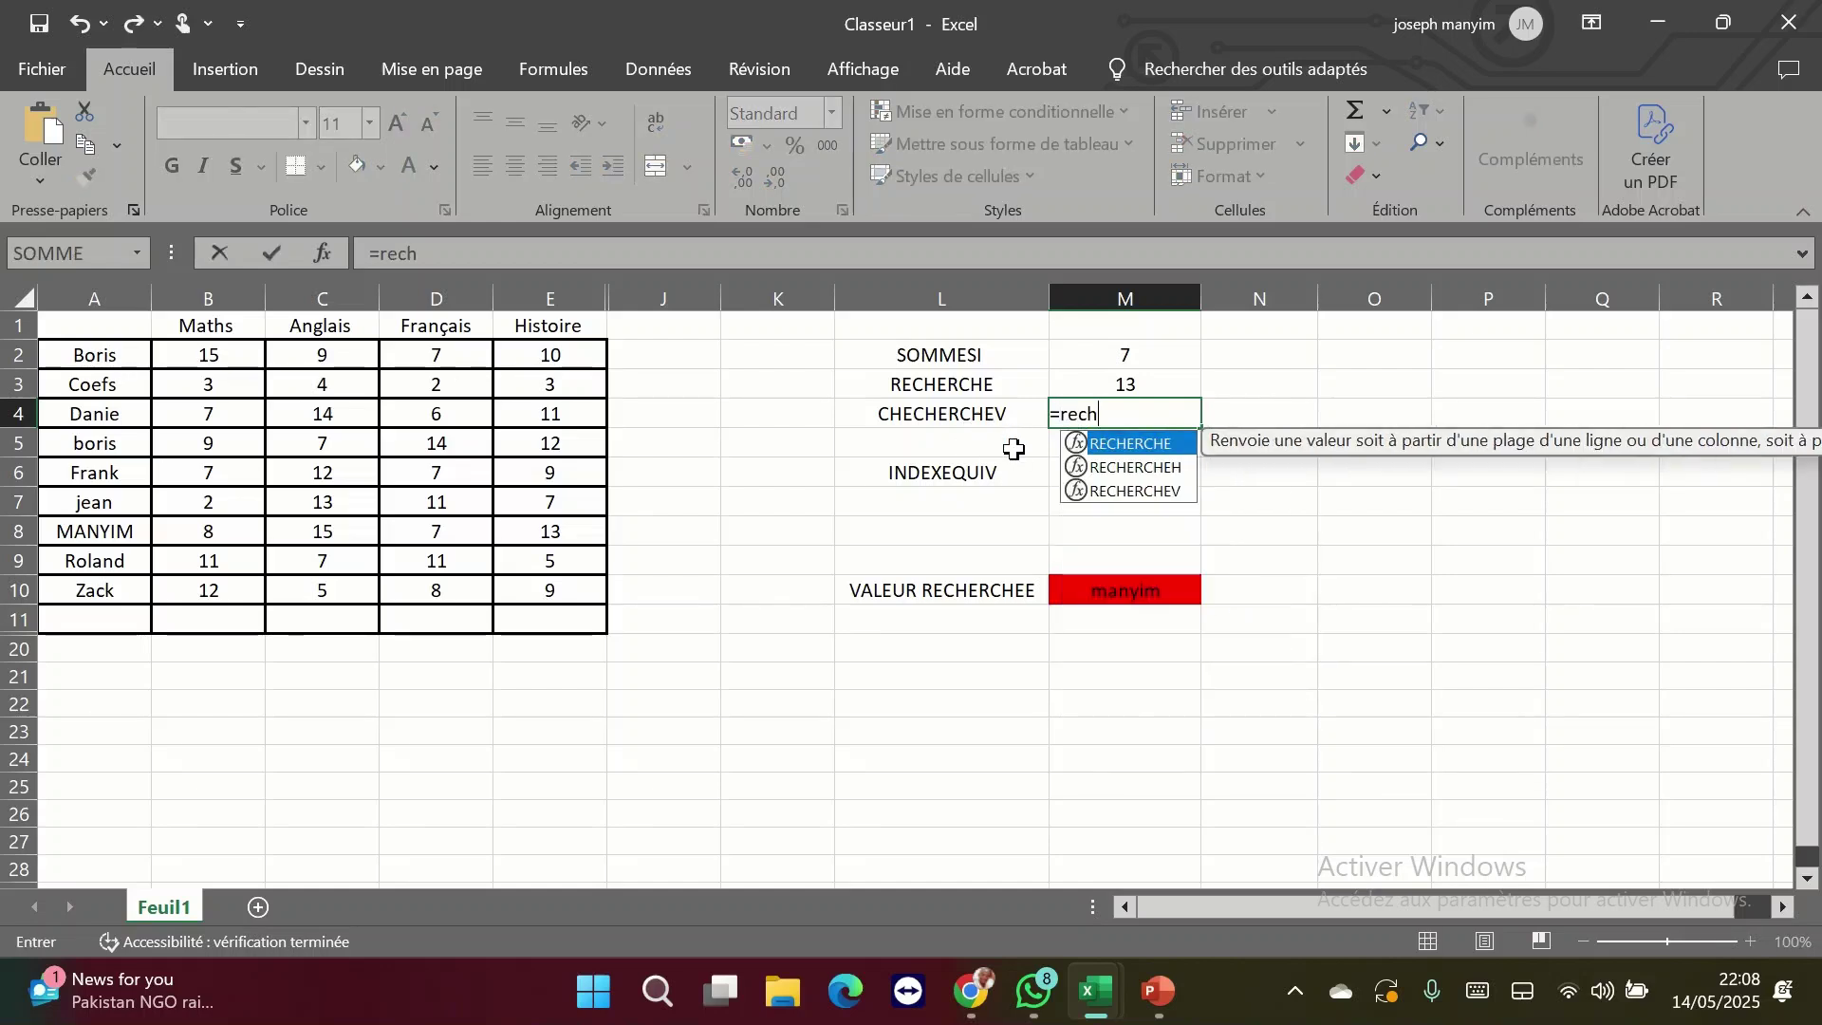
{"action": "double_click", "coordinate": [1101, 491]}
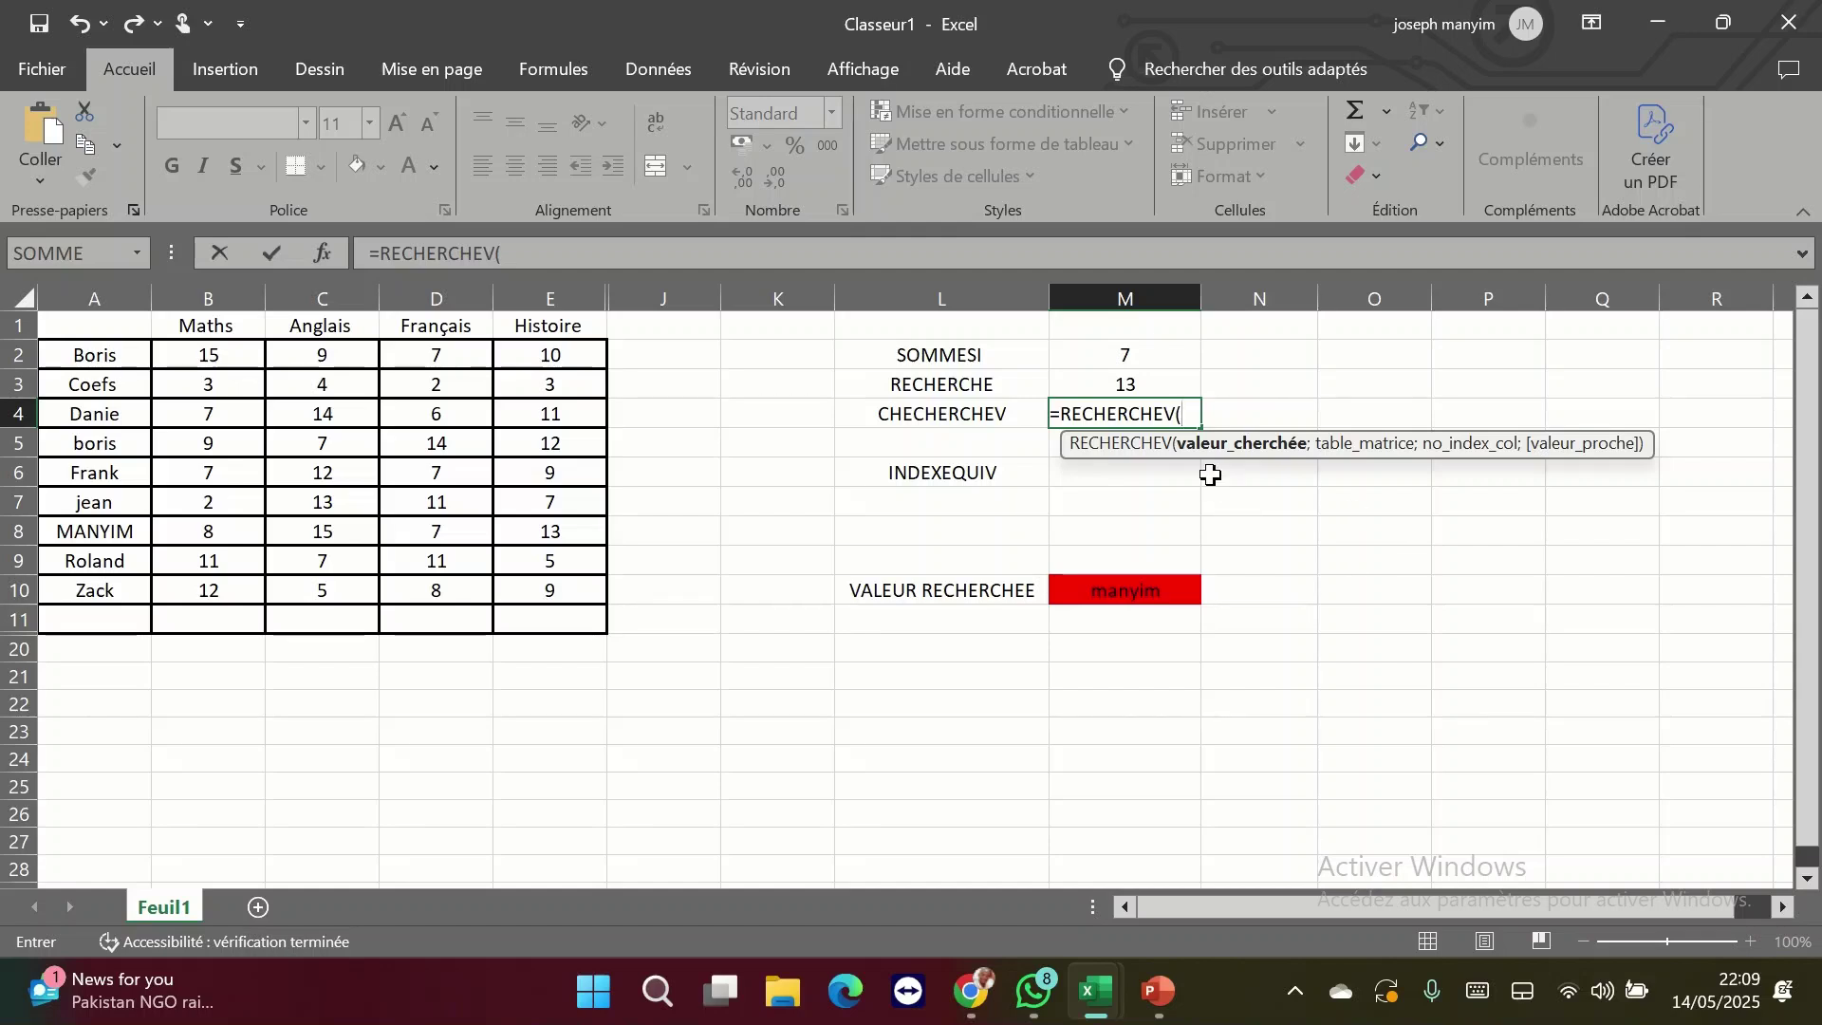
{"action": "left_click", "coordinate": [1125, 590]}
{"action": "type", "text": ";"}
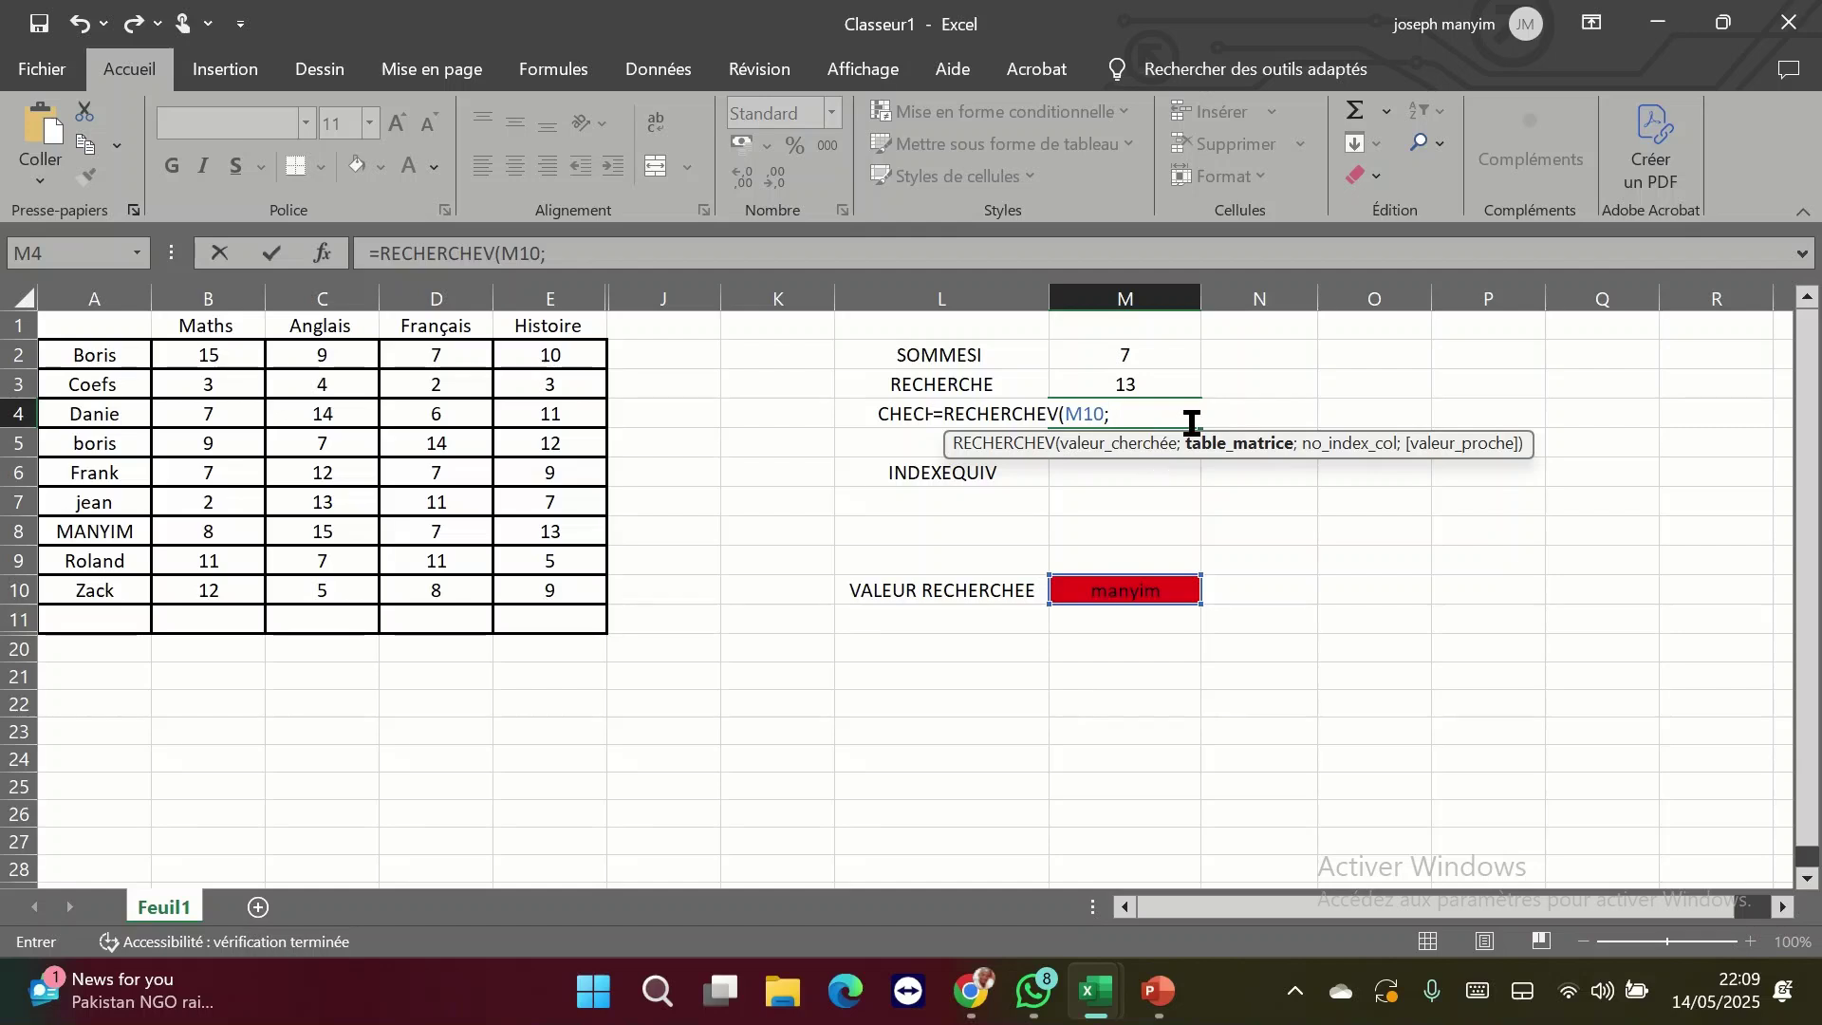
{"action": "left_click_drag", "start_coordinate": [134, 361], "coordinate": [543, 593]}
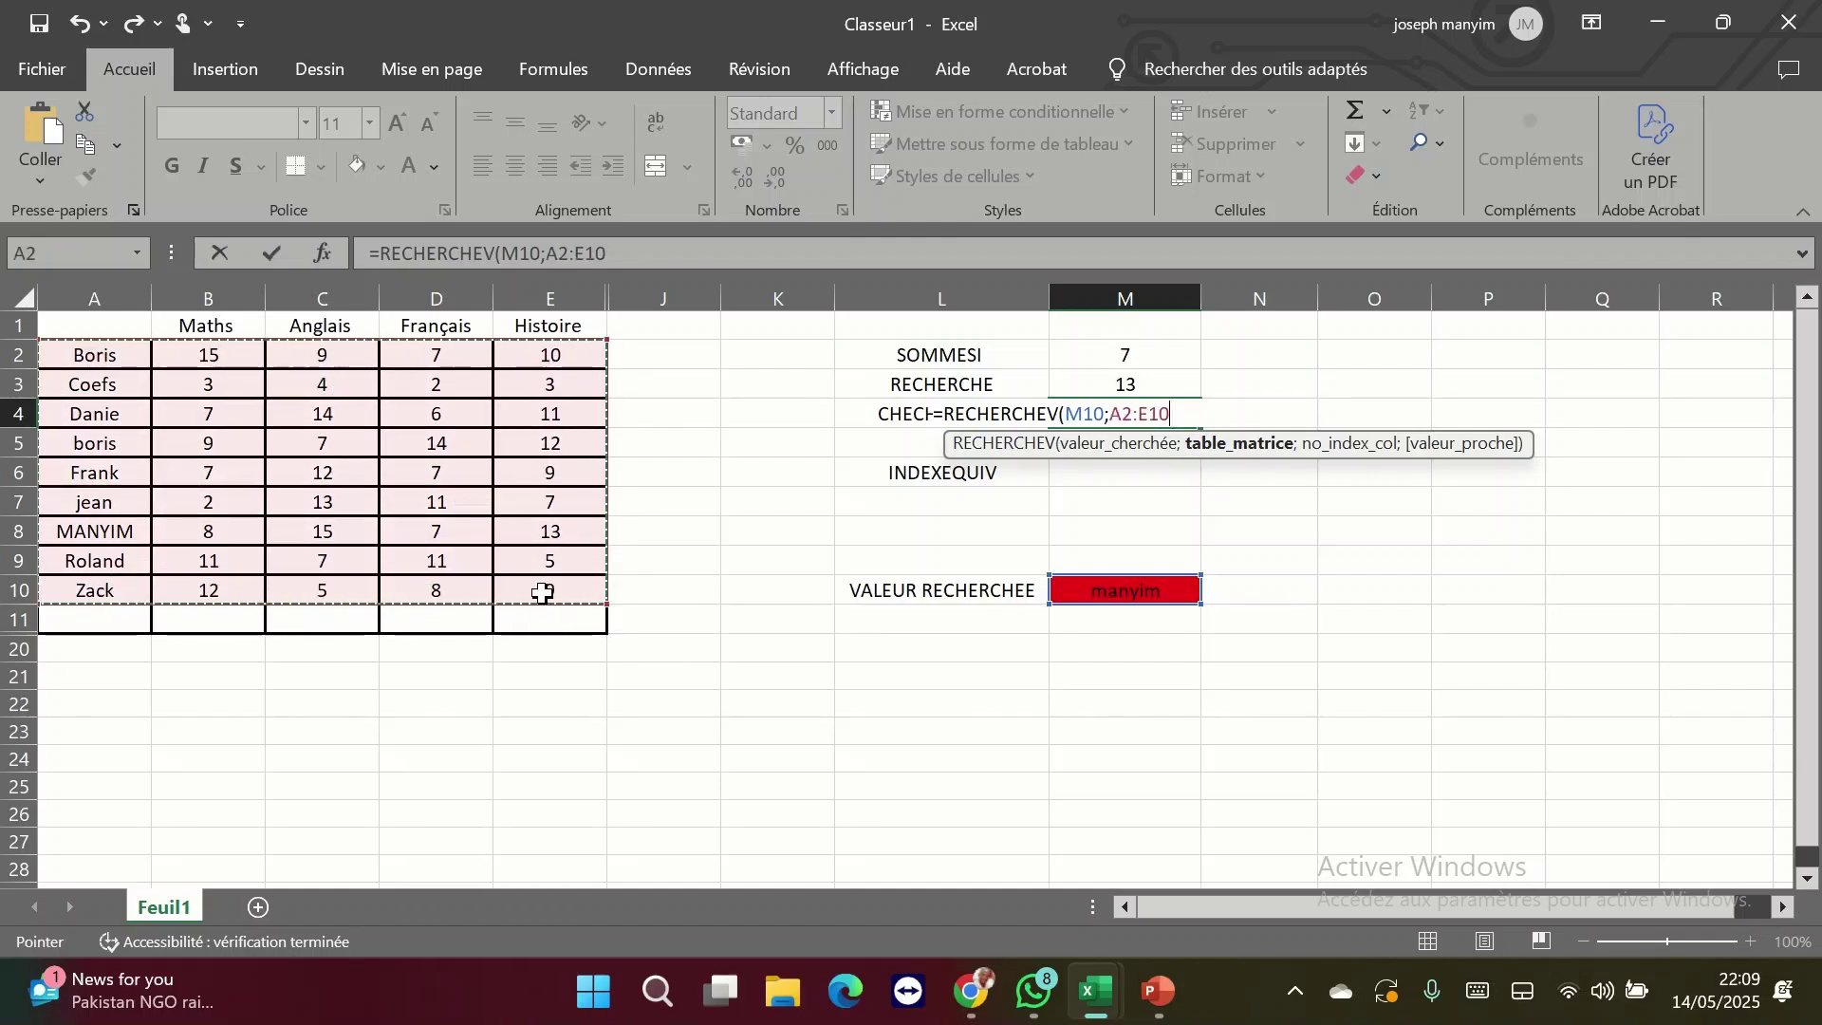
{"action": "type", "text": ";"}
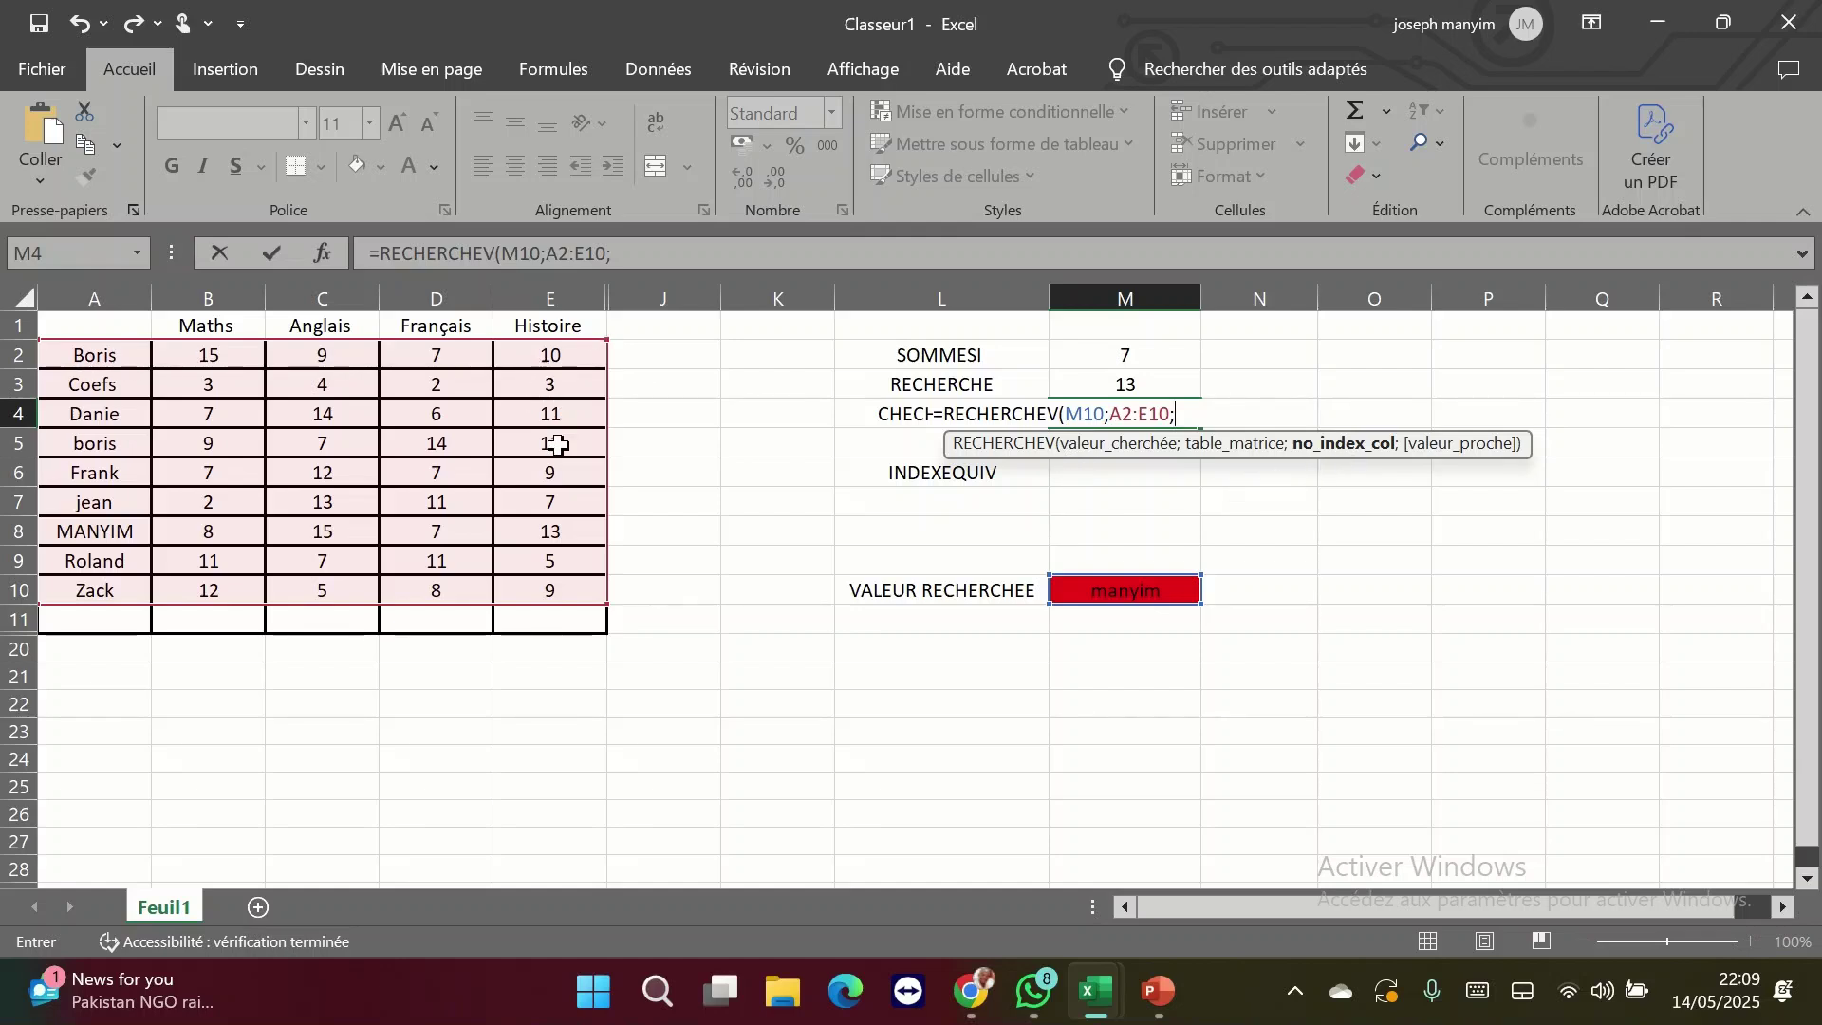
- Count the table's columns from A through the Histoire column to determine the index for RECHERCHEV
{"action": "left_click", "coordinate": [128, 300]}
{"action": "left_click", "coordinate": [209, 299]}
{"action": "left_click", "coordinate": [313, 300]}
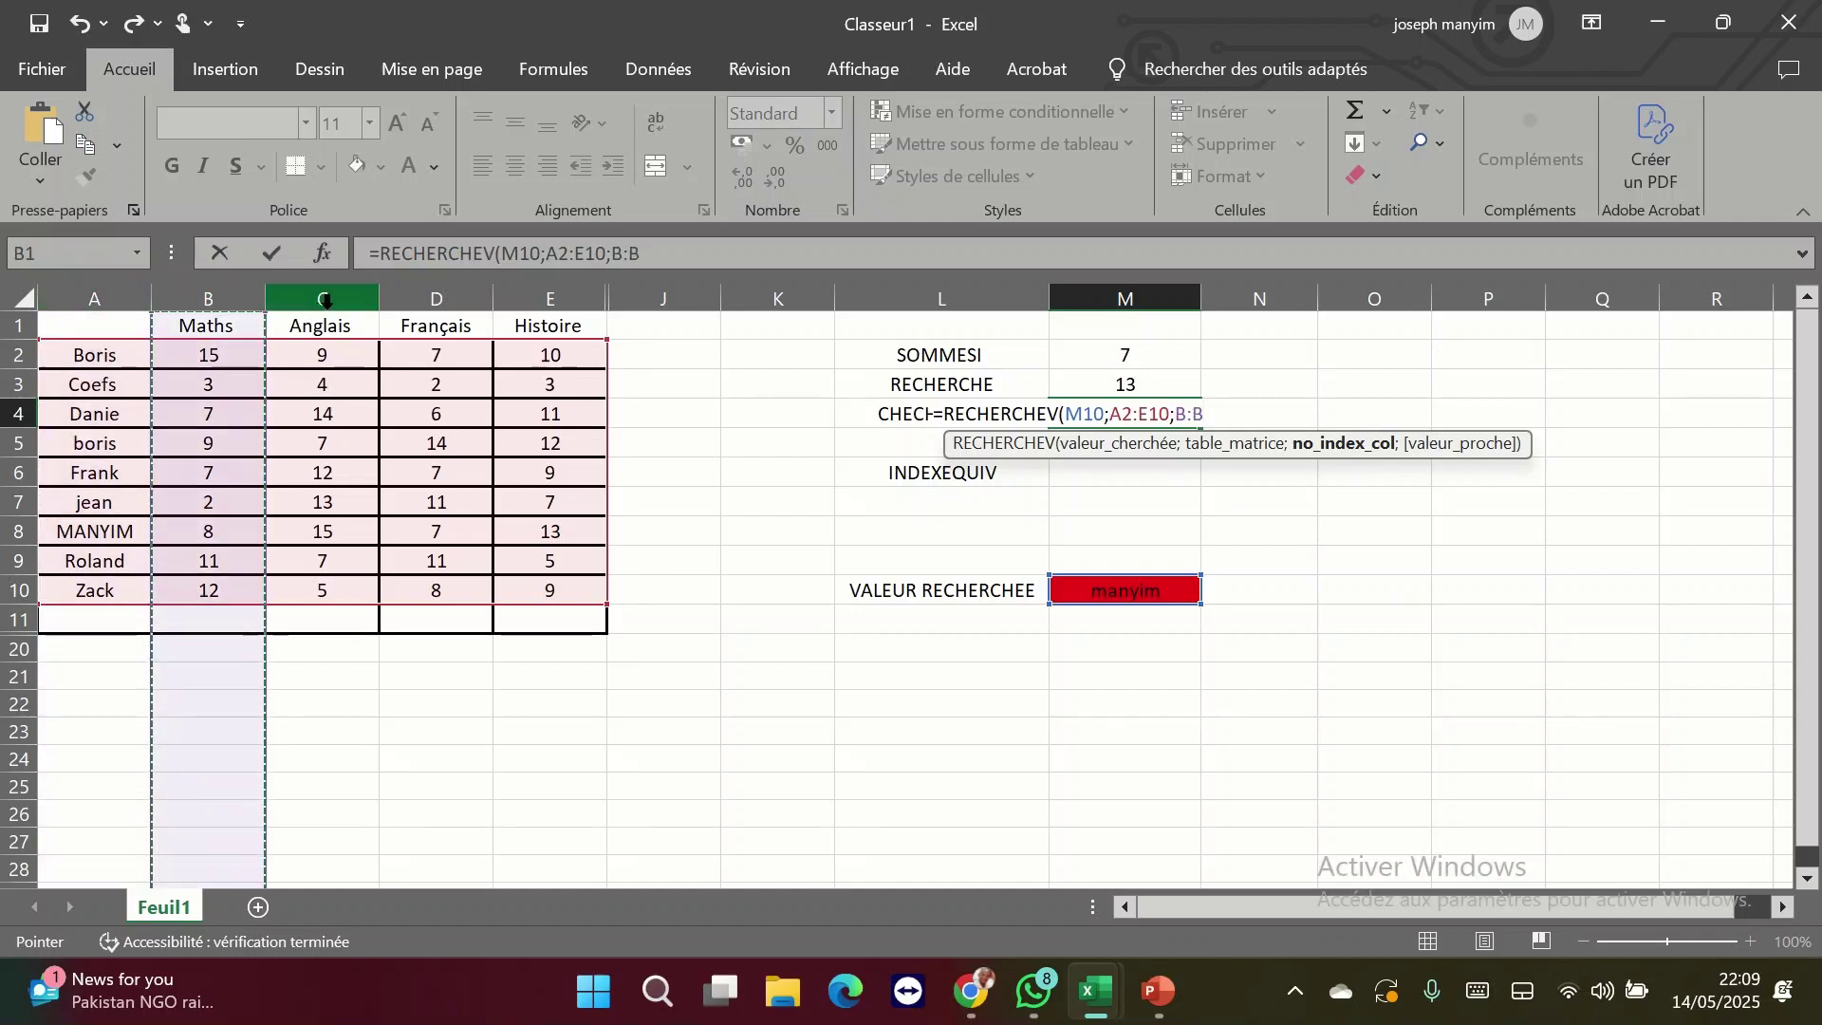
{"action": "left_click", "coordinate": [436, 300]}
{"action": "left_click", "coordinate": [555, 326]}
{"action": "left_click", "coordinate": [560, 297]}
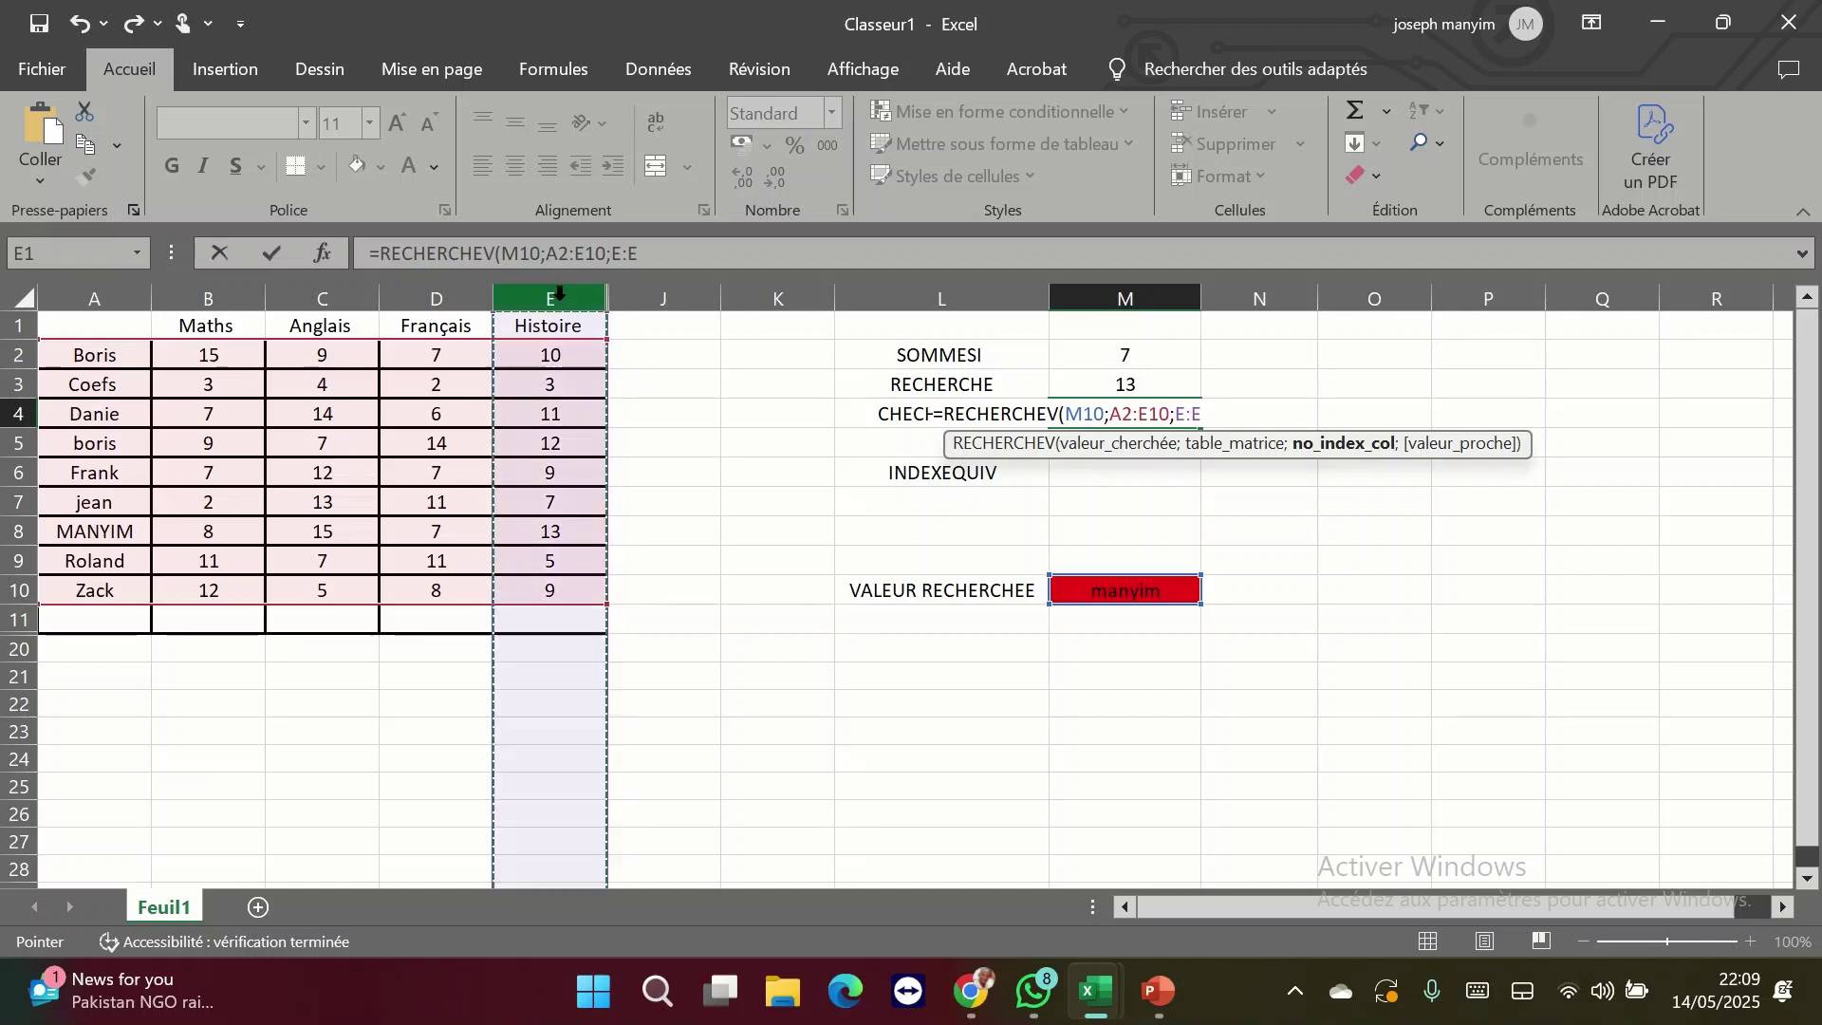
{"action": "key", "text": "BackSpace"}
{"action": "key", "text": "BackSpace"}
{"action": "key", "text": "BackSpace"}
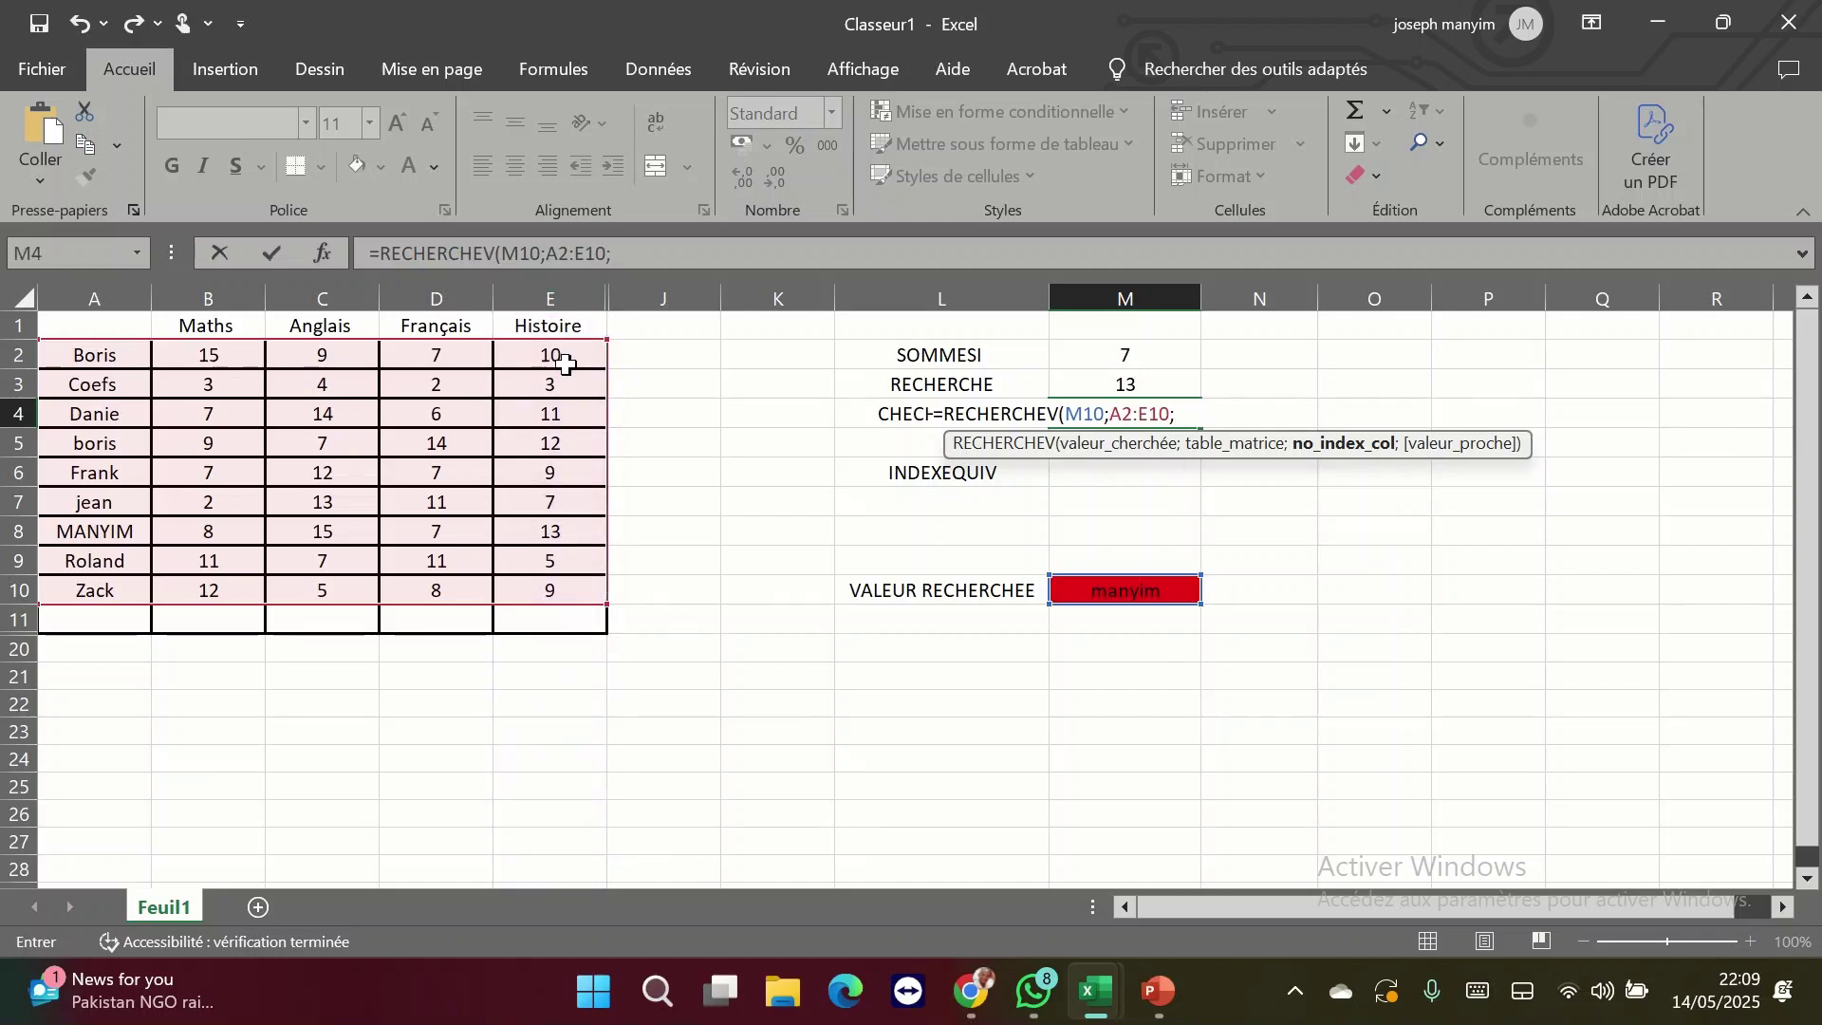
- Complete the RECHERCHEV formula in M4 with column index 5 and match type 0, and check it against the row 8 student's grades
{"action": "type", "text": "5;"}
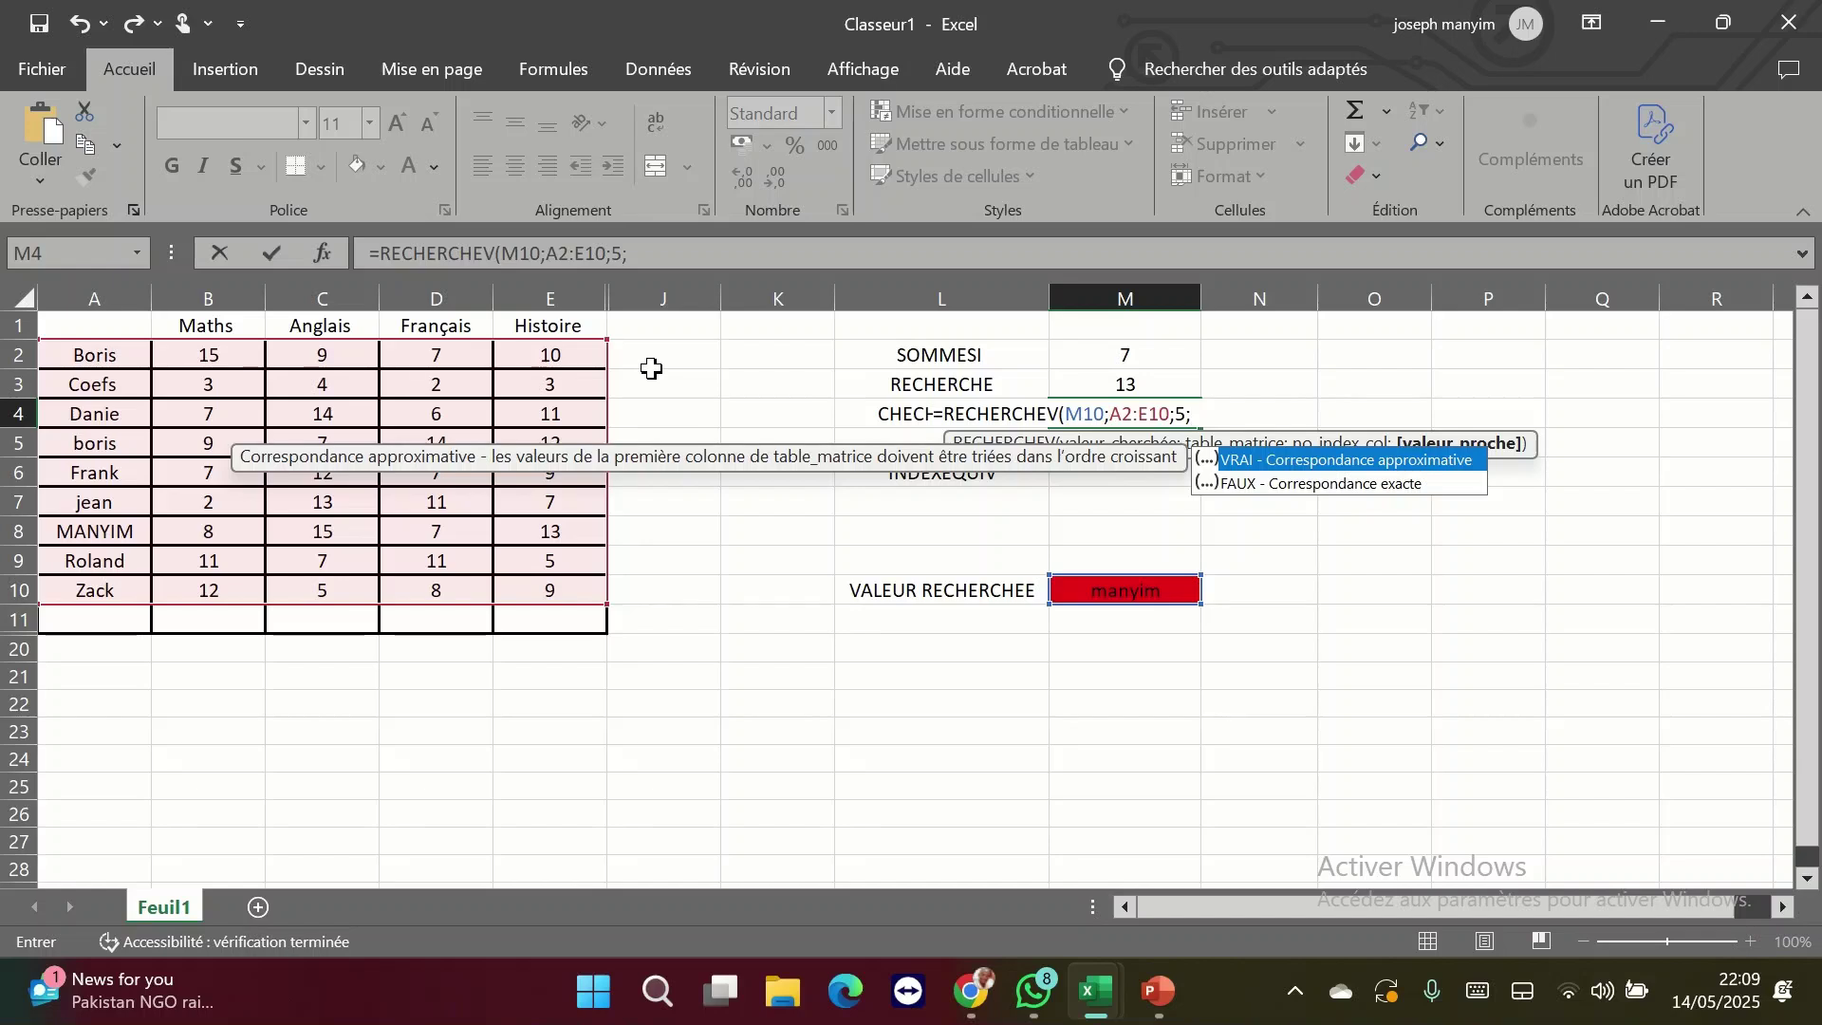
{"action": "type", "text": "09"}
{"action": "key", "text": "Return"}
{"action": "left_click", "coordinate": [1119, 417]}
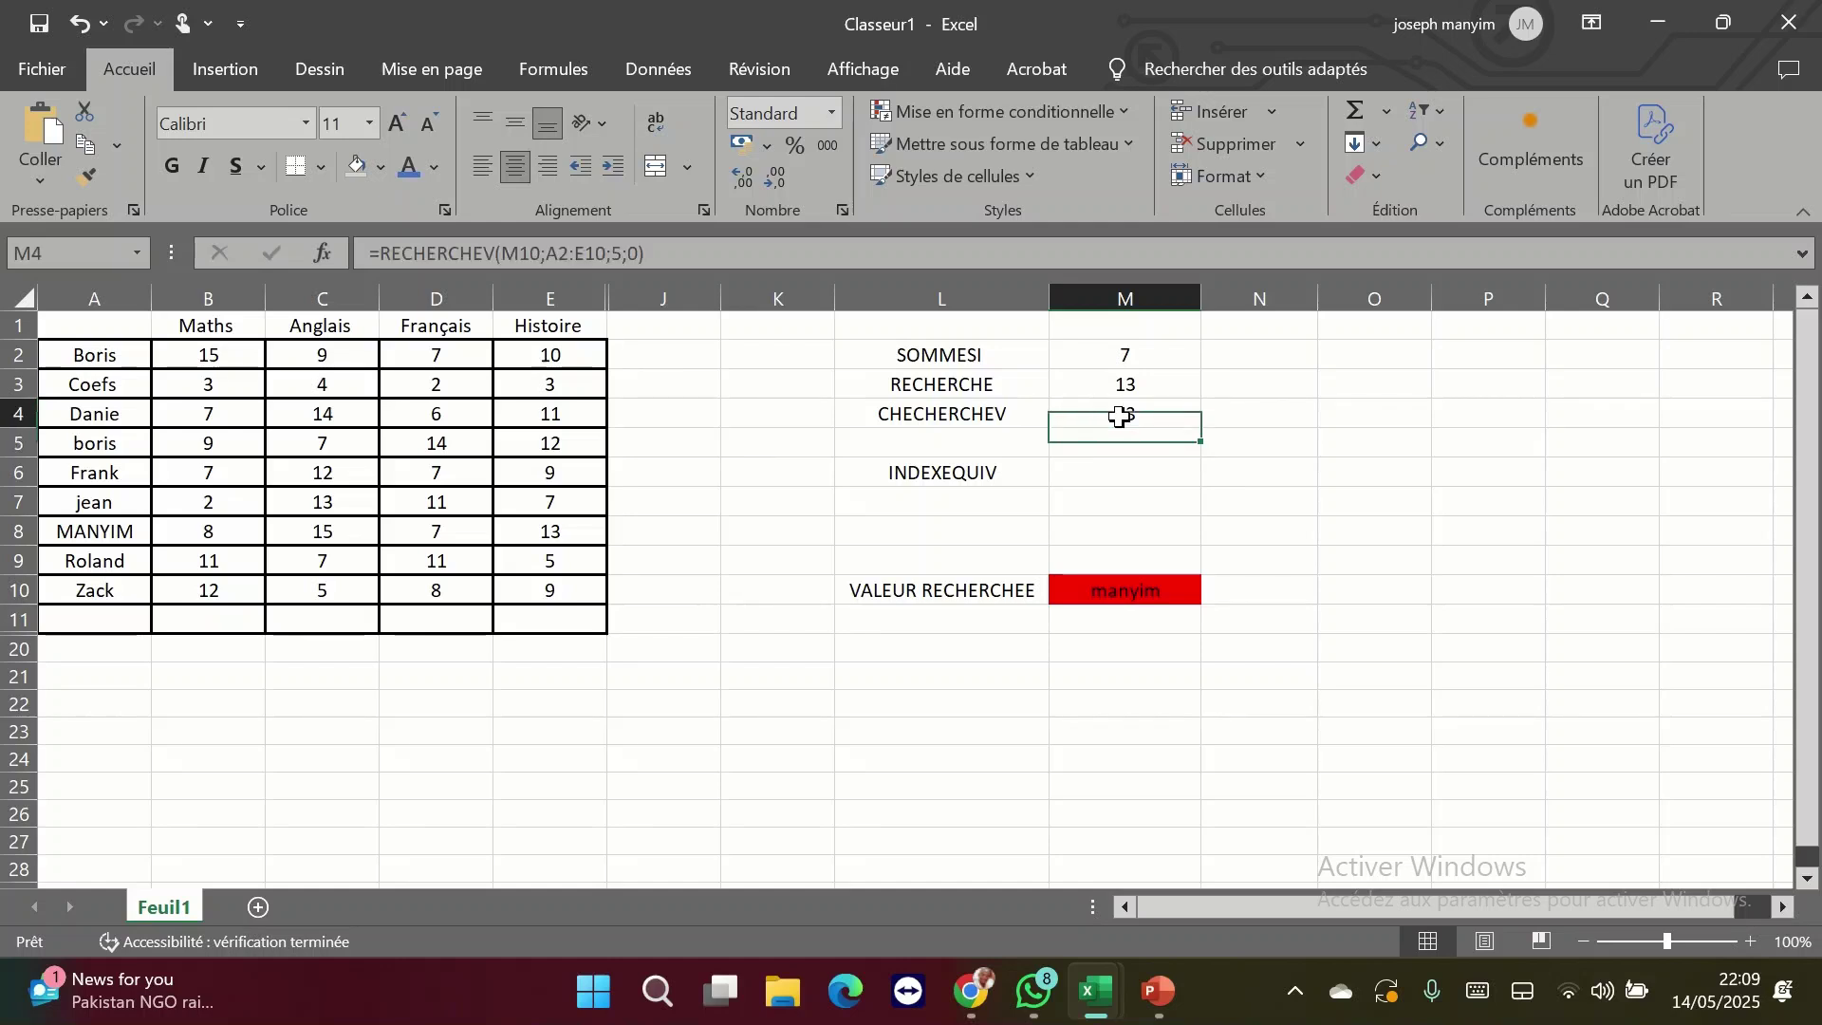
{"action": "double_click", "coordinate": [1122, 417]}
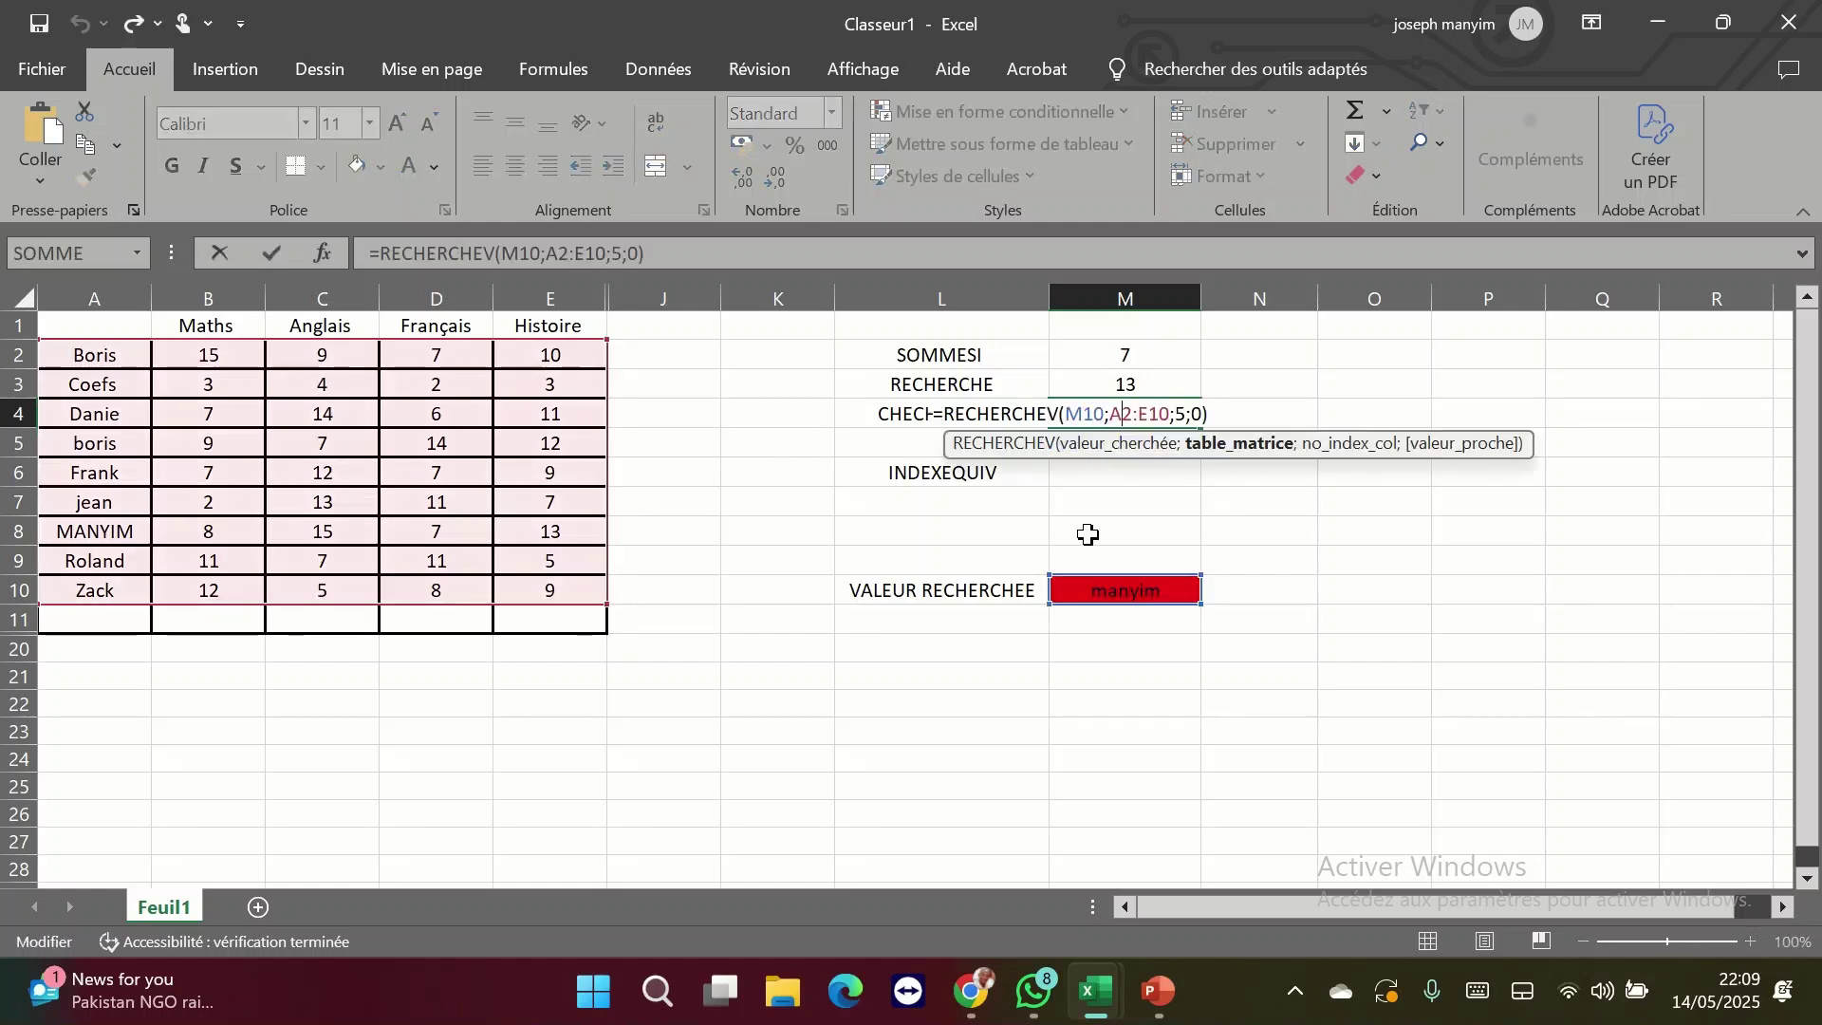
{"action": "key", "text": "Return"}
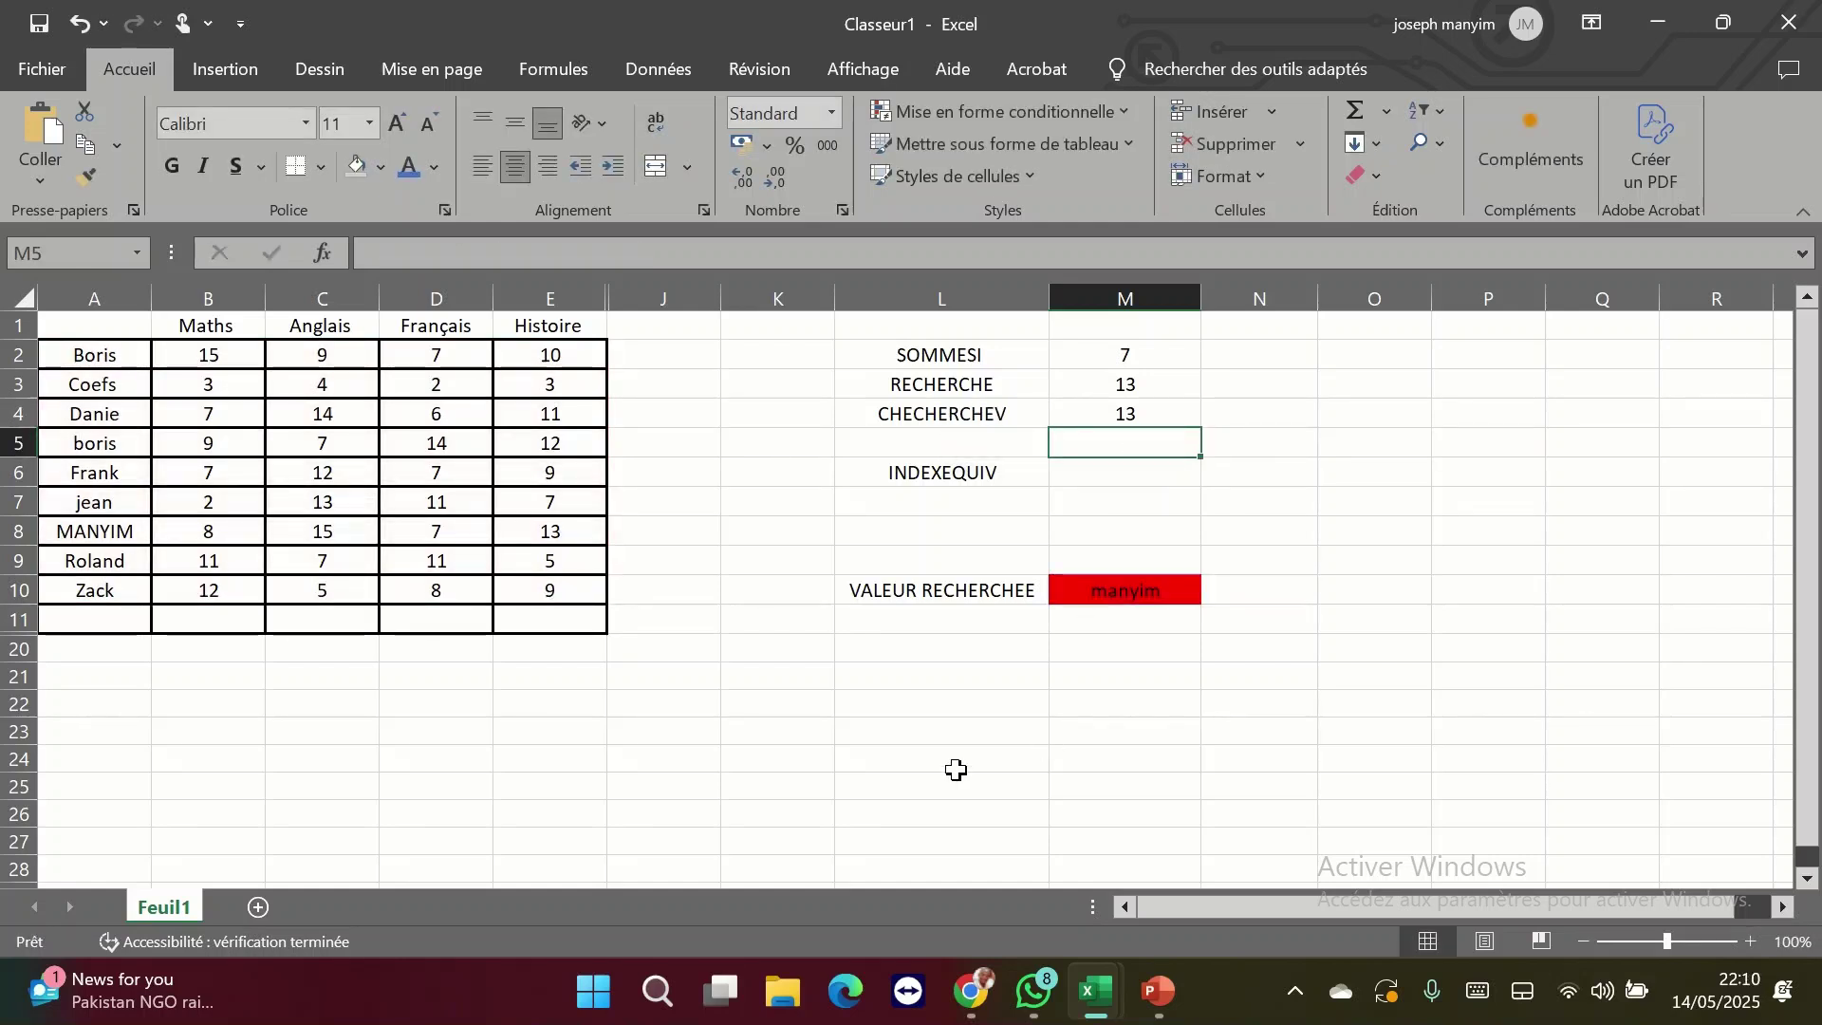
{"action": "left_click", "coordinate": [1144, 598]}
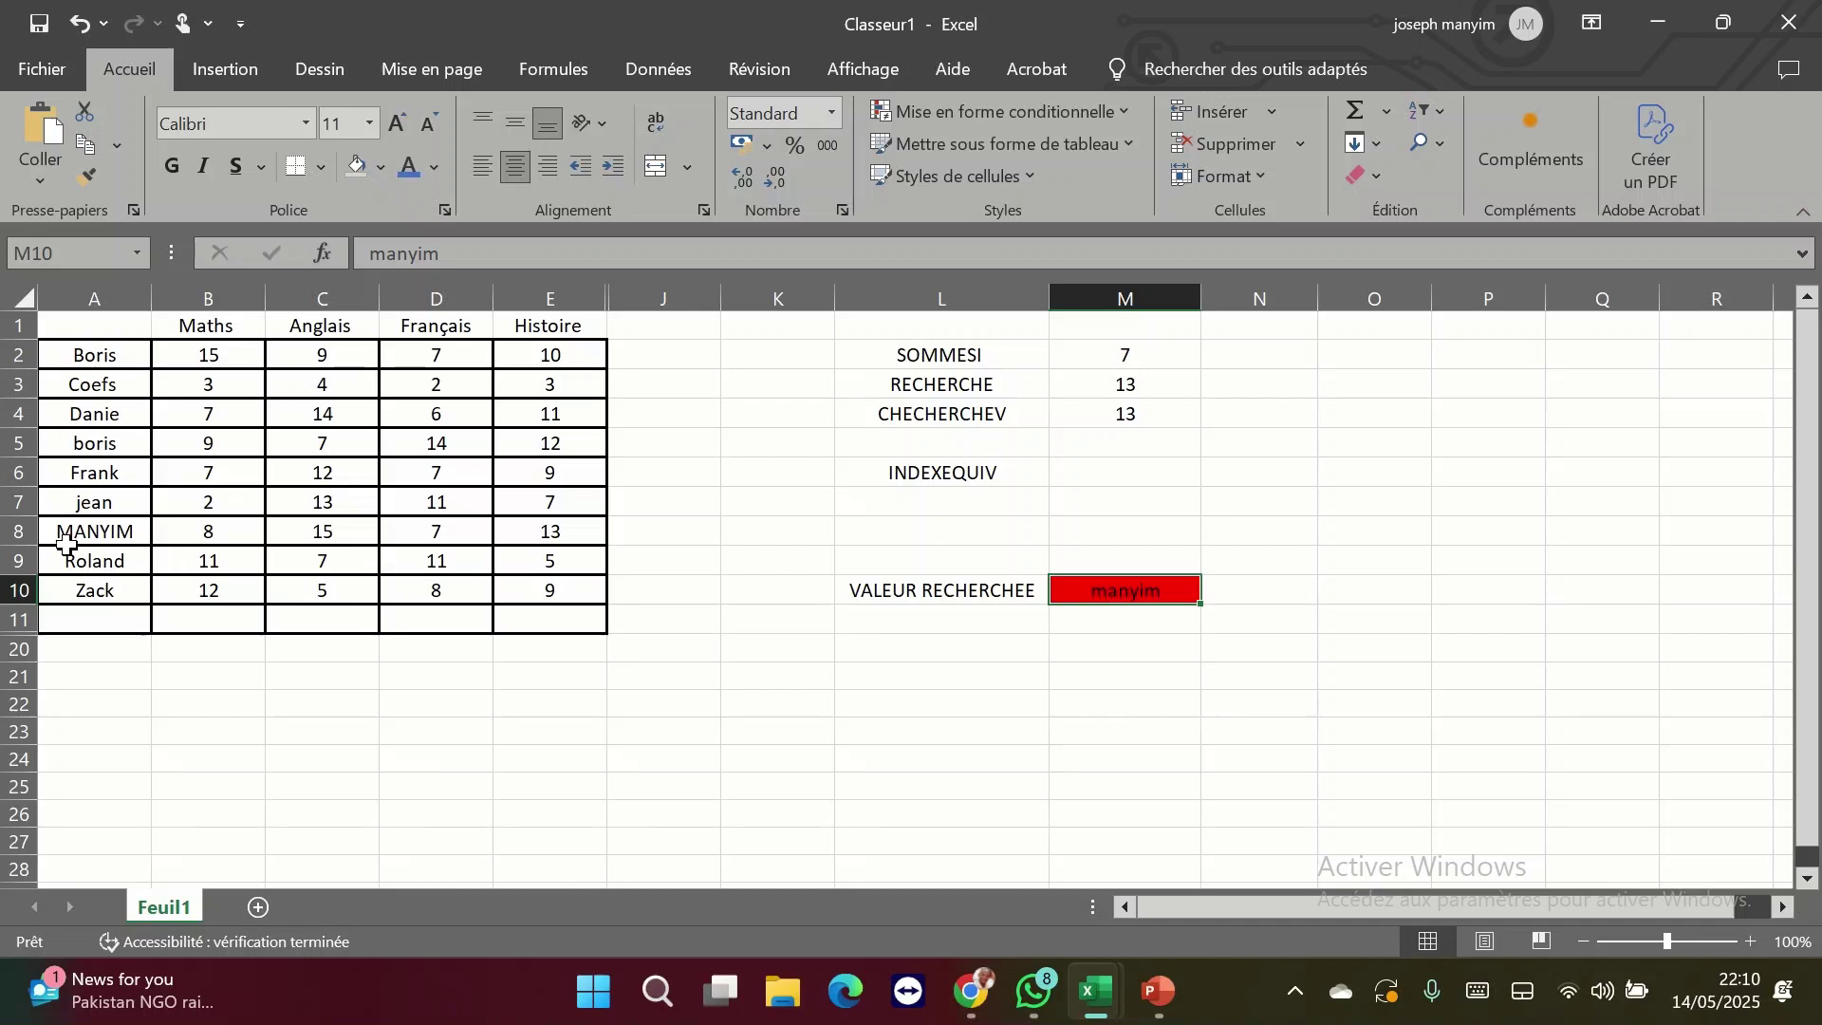
{"action": "left_click", "coordinate": [19, 532]}
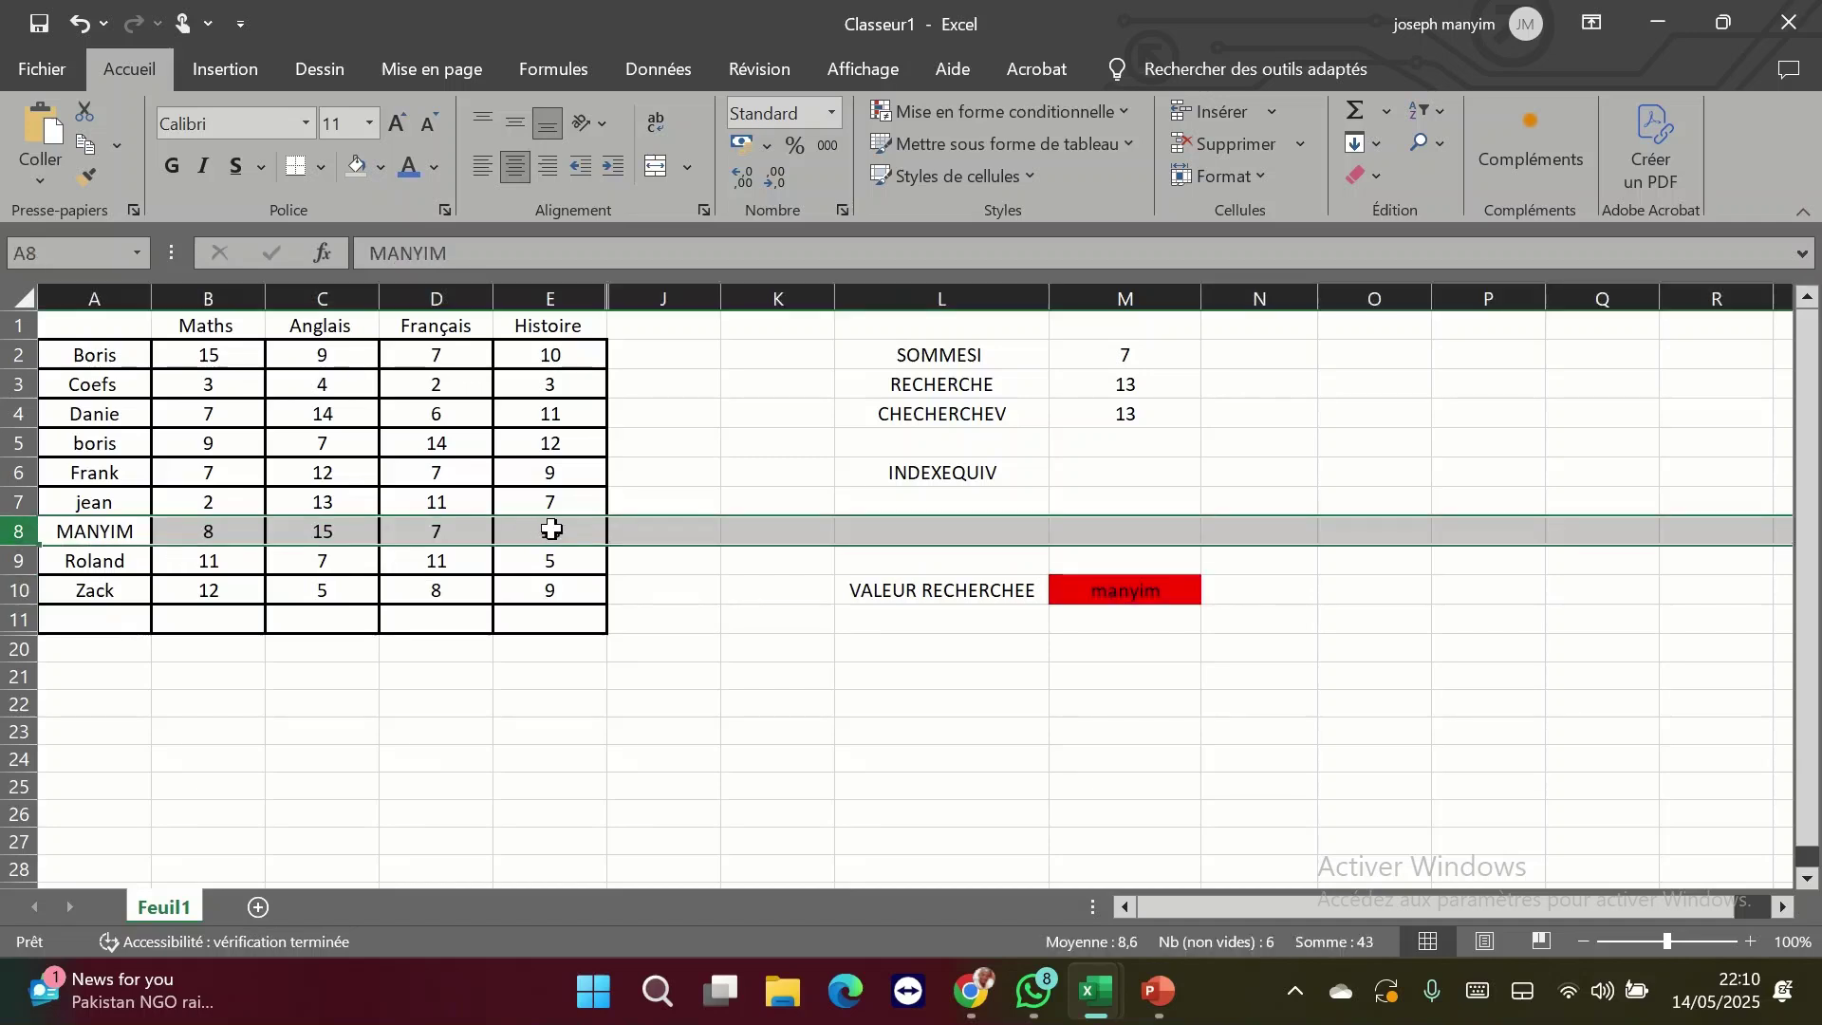
- Replace the search value in M10 with the row 7 student's name and check that student's row
{"action": "left_click", "coordinate": [1138, 590]}
{"action": "type", "text": "JE"}
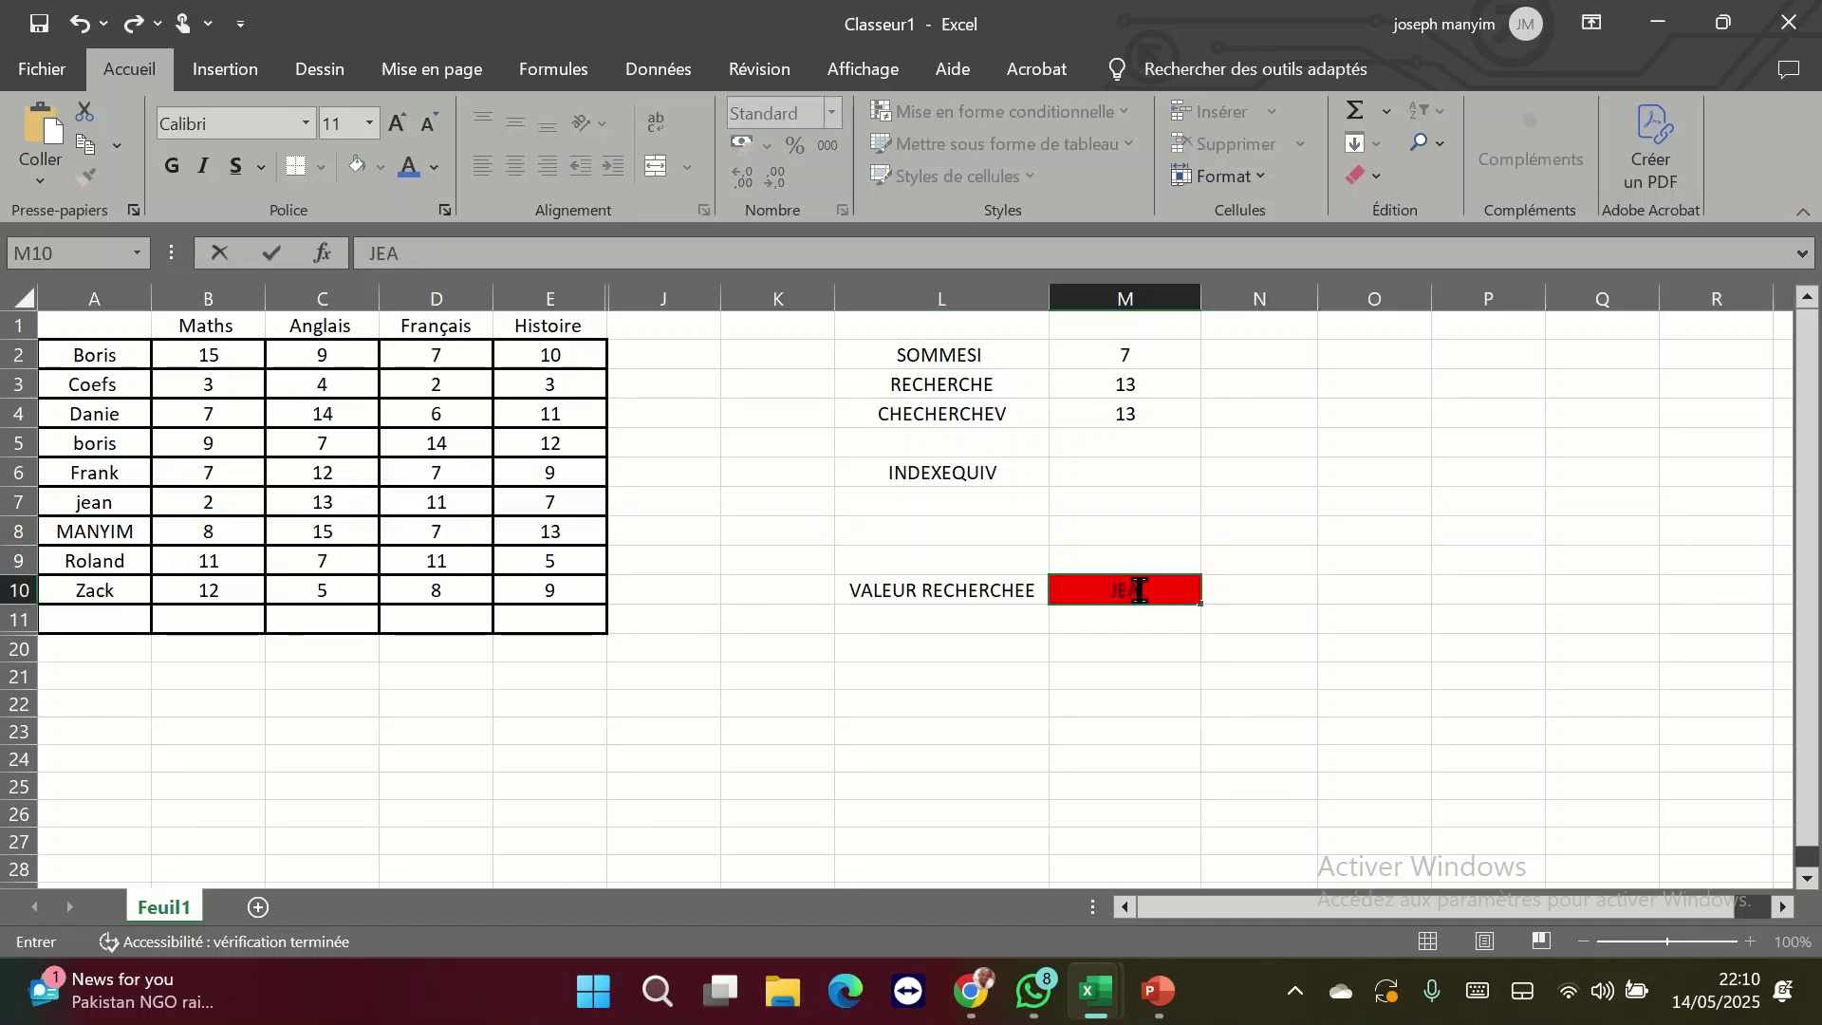
{"action": "type", "text": "AN"}
{"action": "key", "text": "Return"}
{"action": "left_click", "coordinate": [17, 501]}
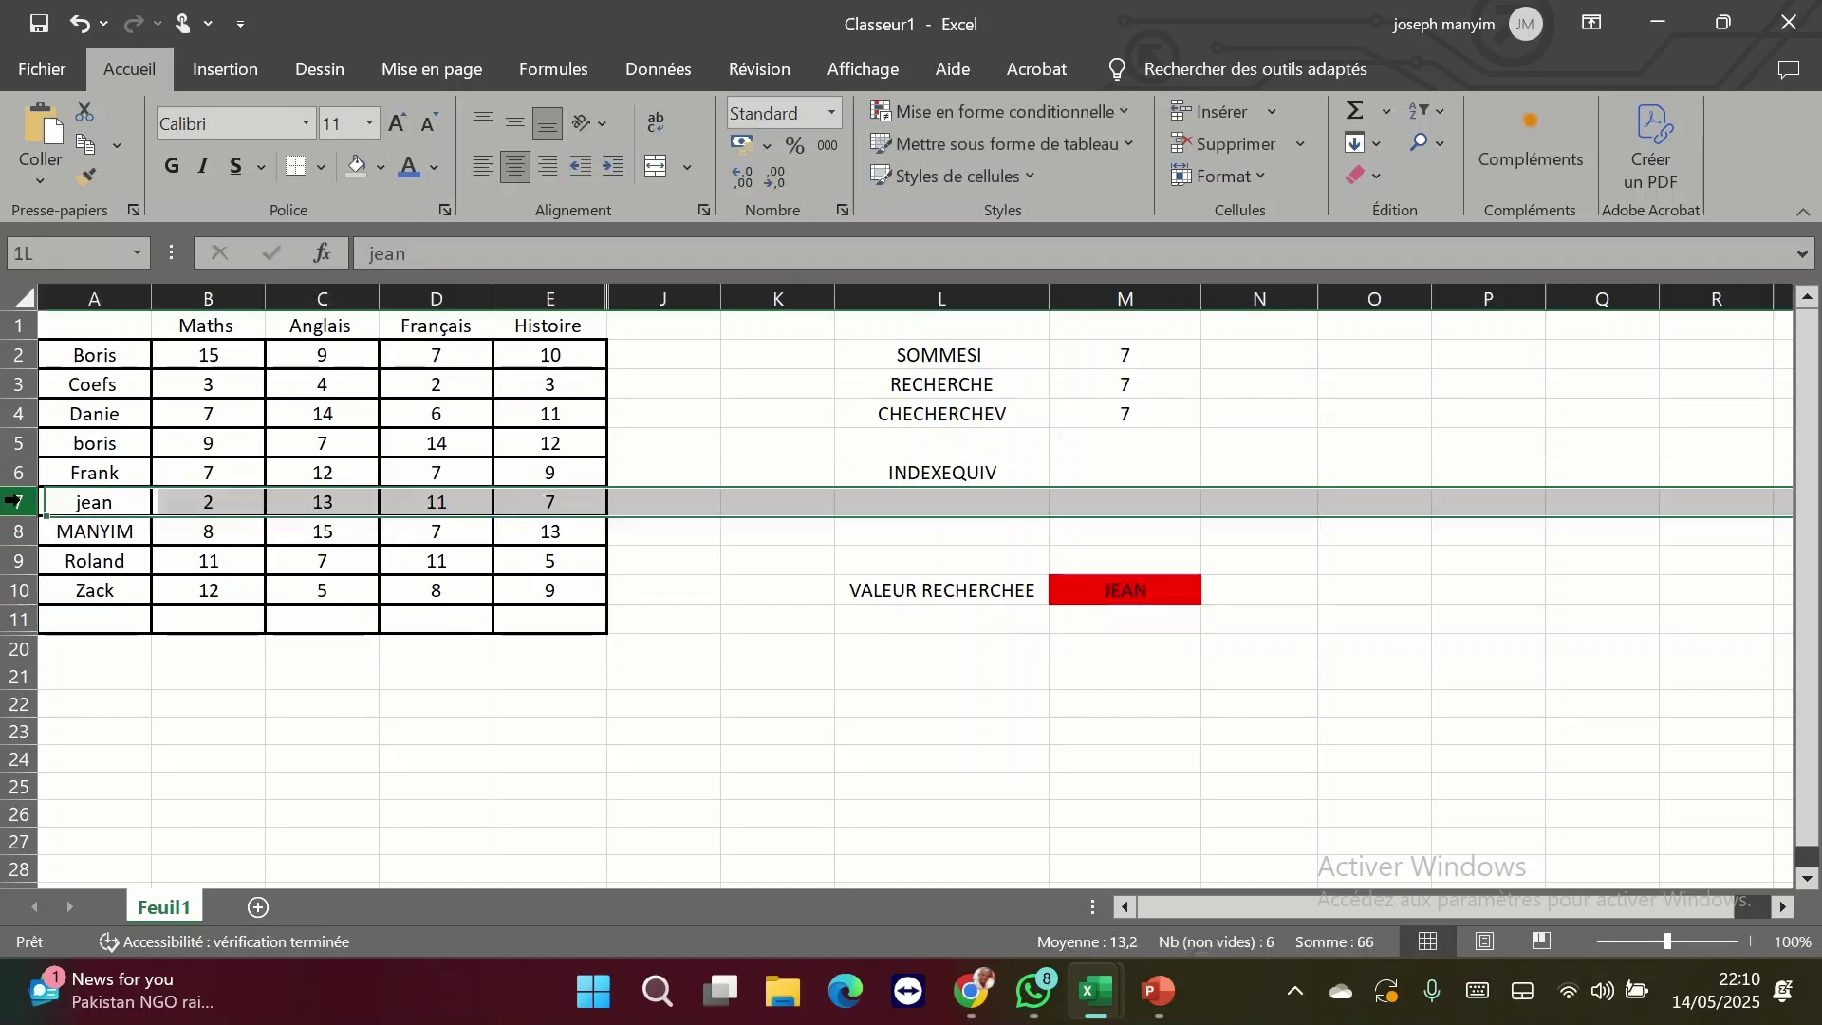
{"action": "left_click", "coordinate": [1150, 613]}
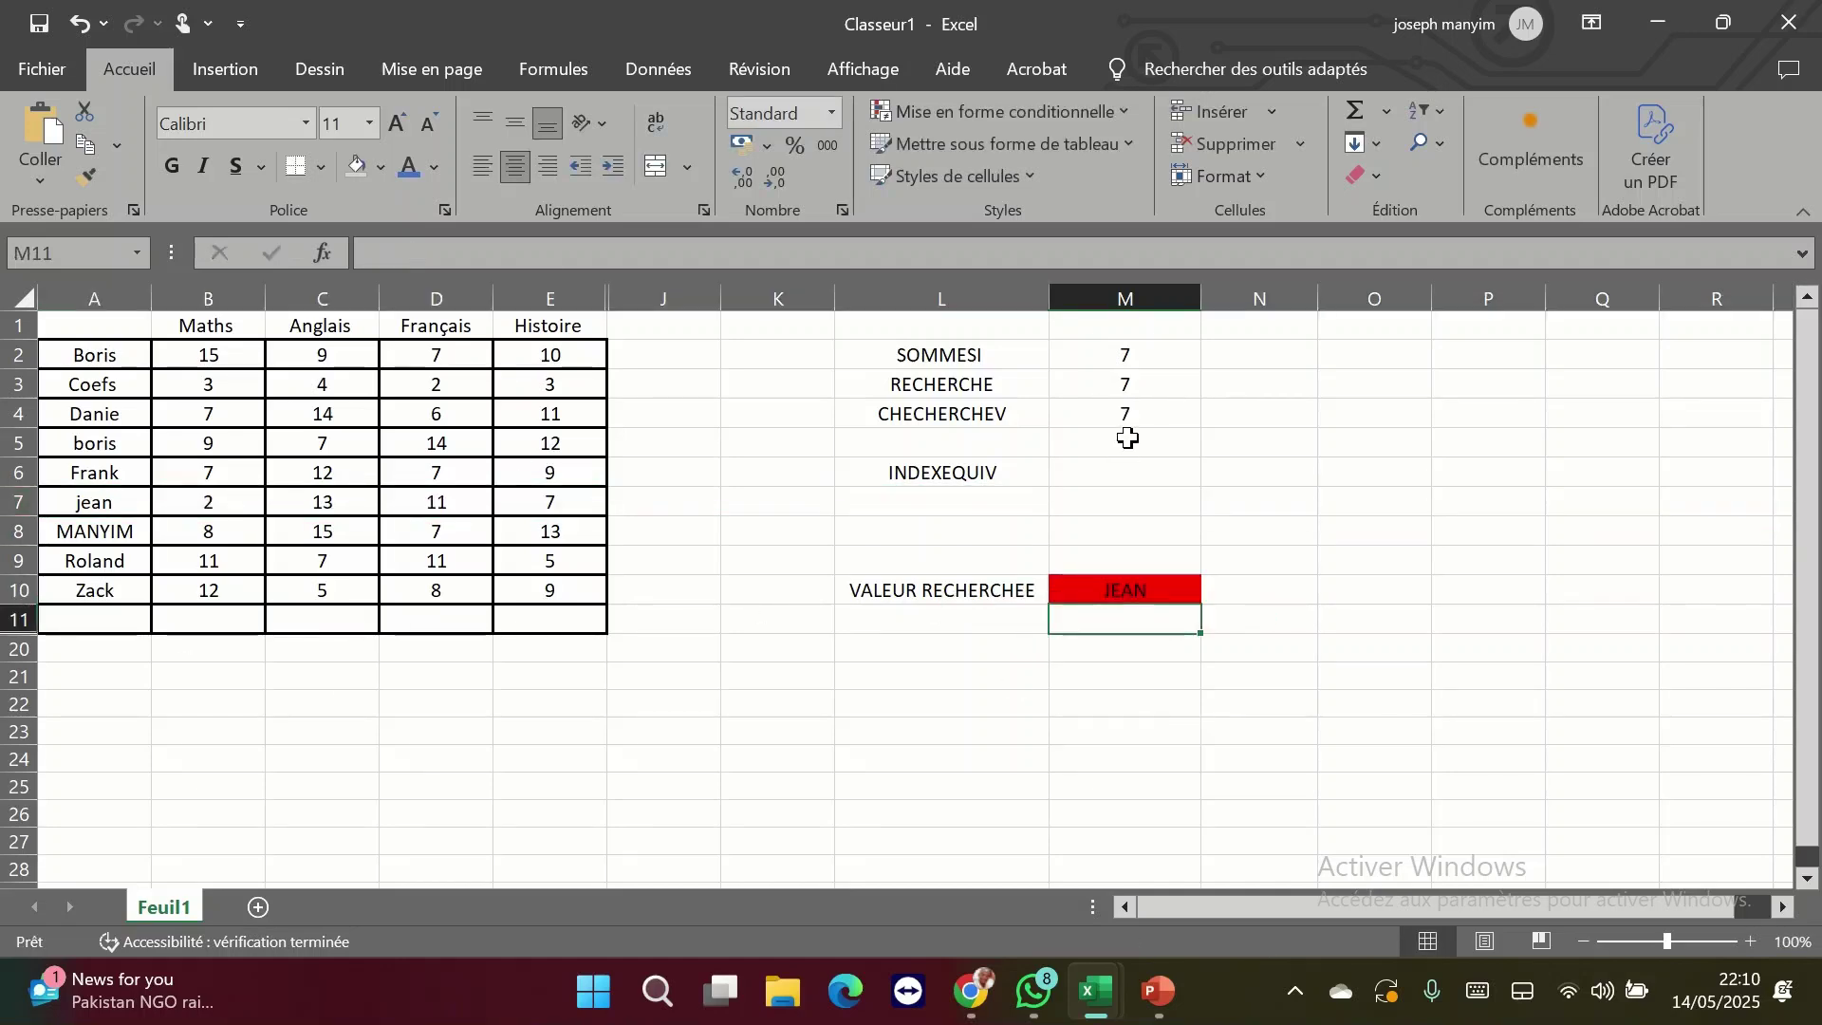
{"action": "left_click", "coordinate": [1098, 467]}
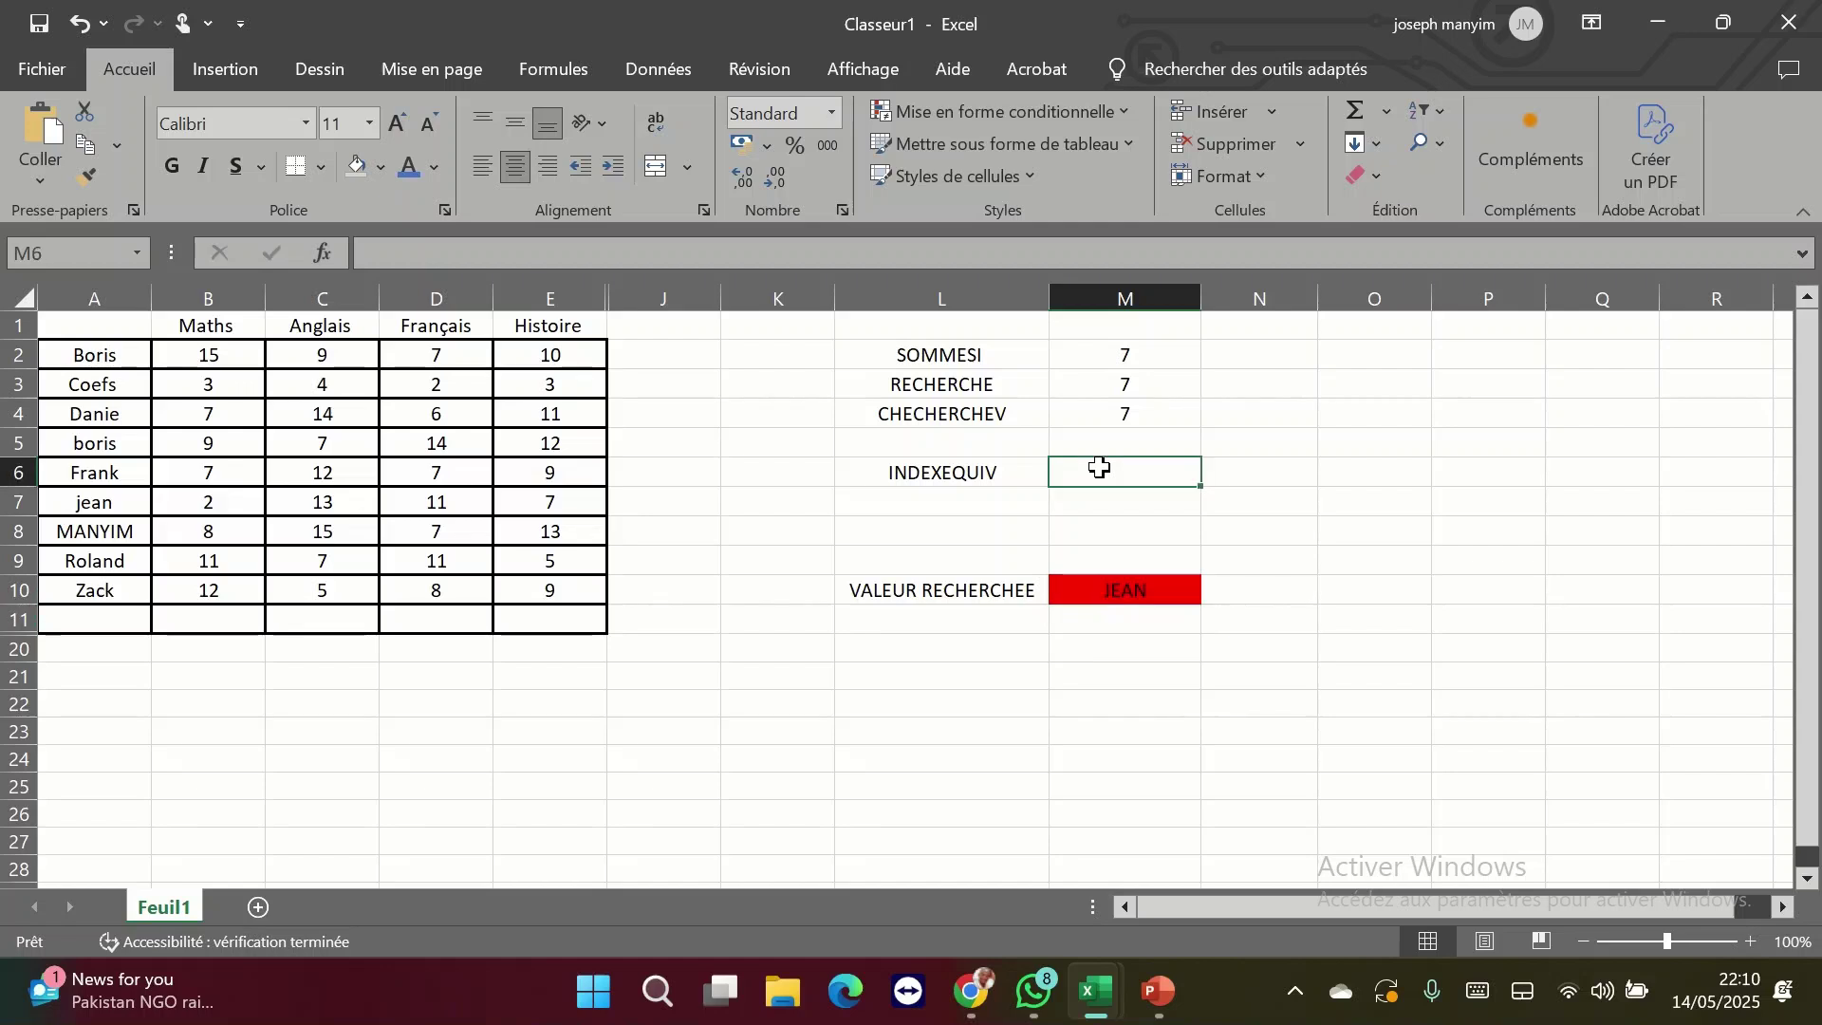
{"action": "type", "text": "="}
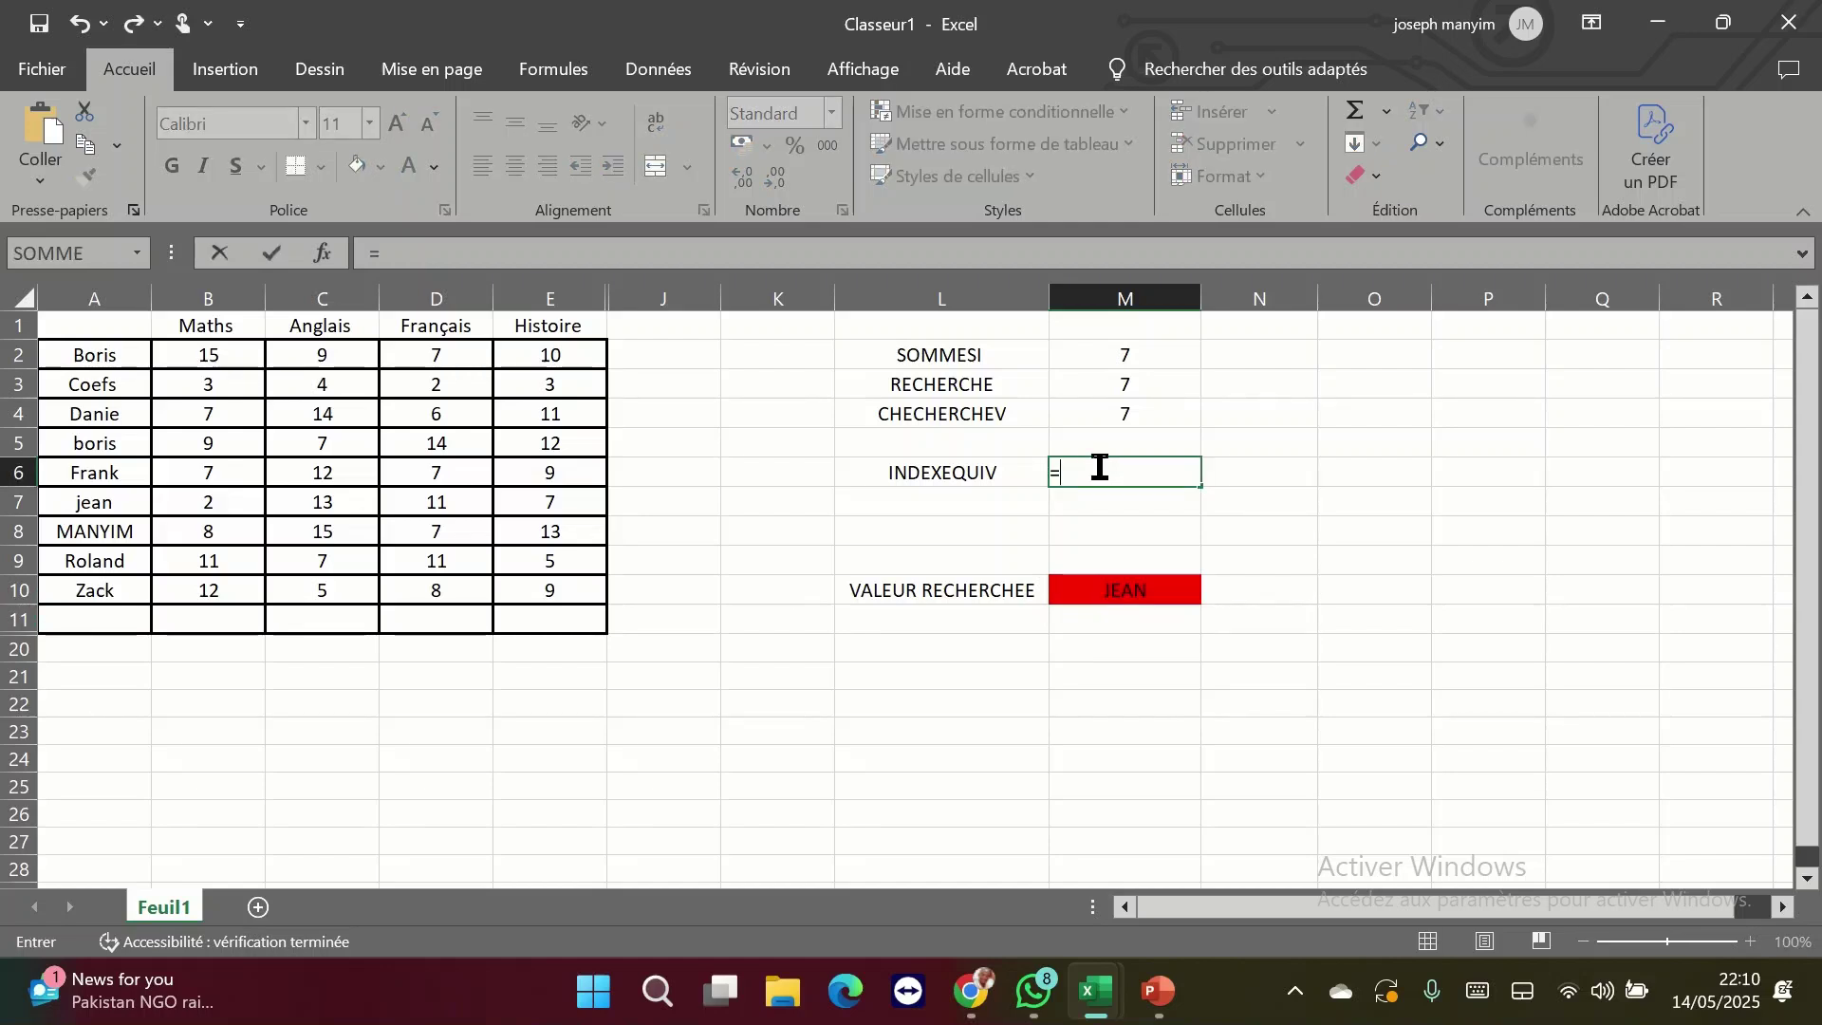
{"action": "type", "text": "ind"}
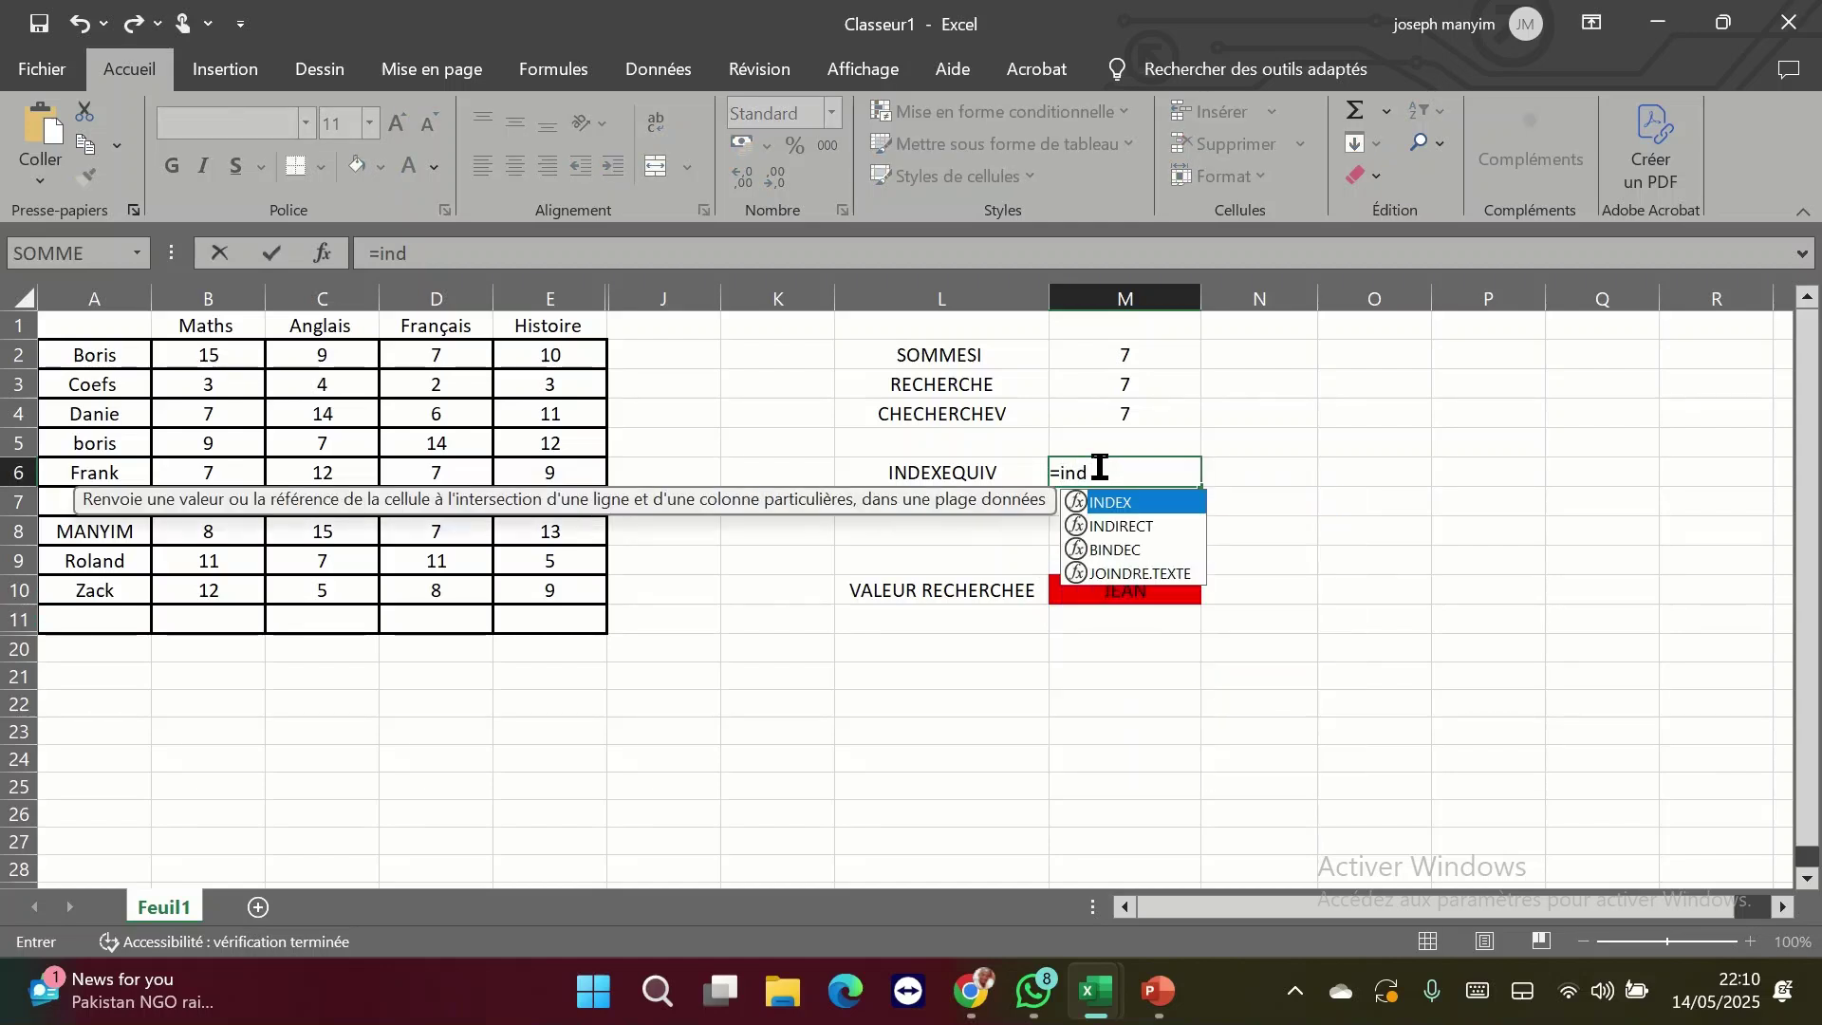
{"action": "double_click", "coordinate": [1102, 508]}
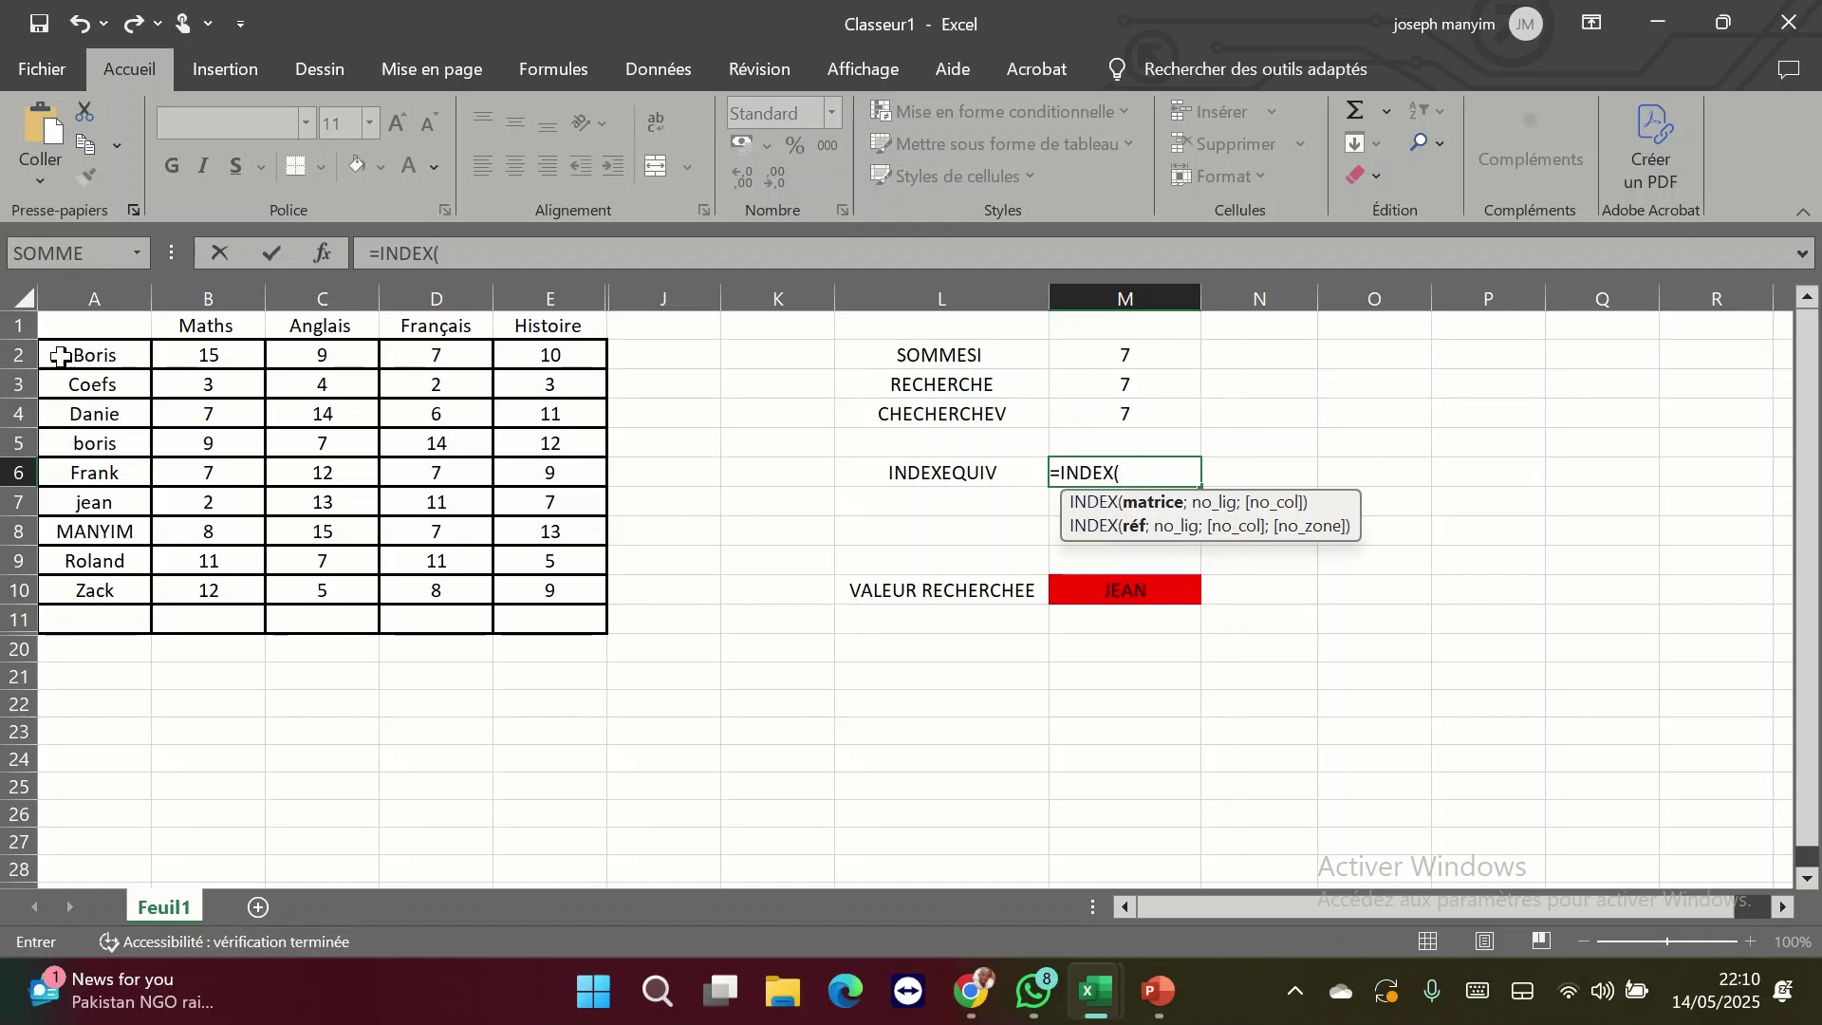
{"action": "left_click_drag", "start_coordinate": [60, 356], "coordinate": [555, 590]}
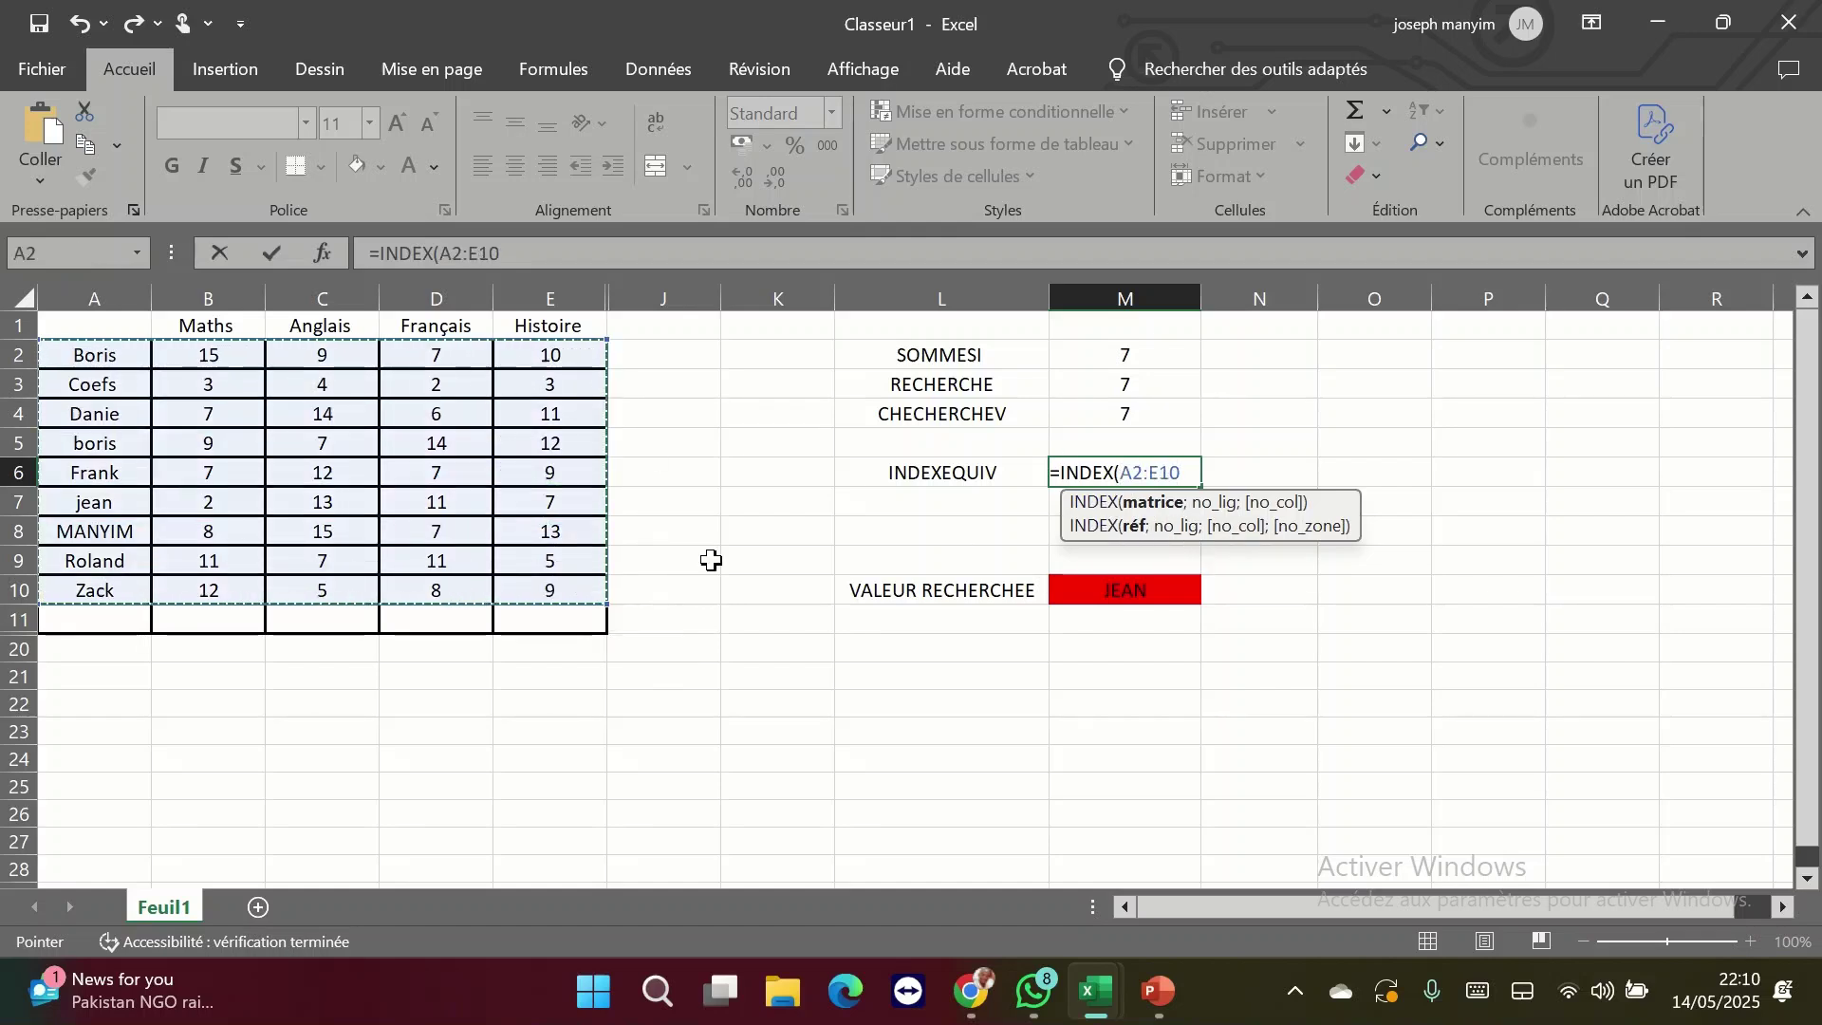
{"action": "type", "text": ";"}
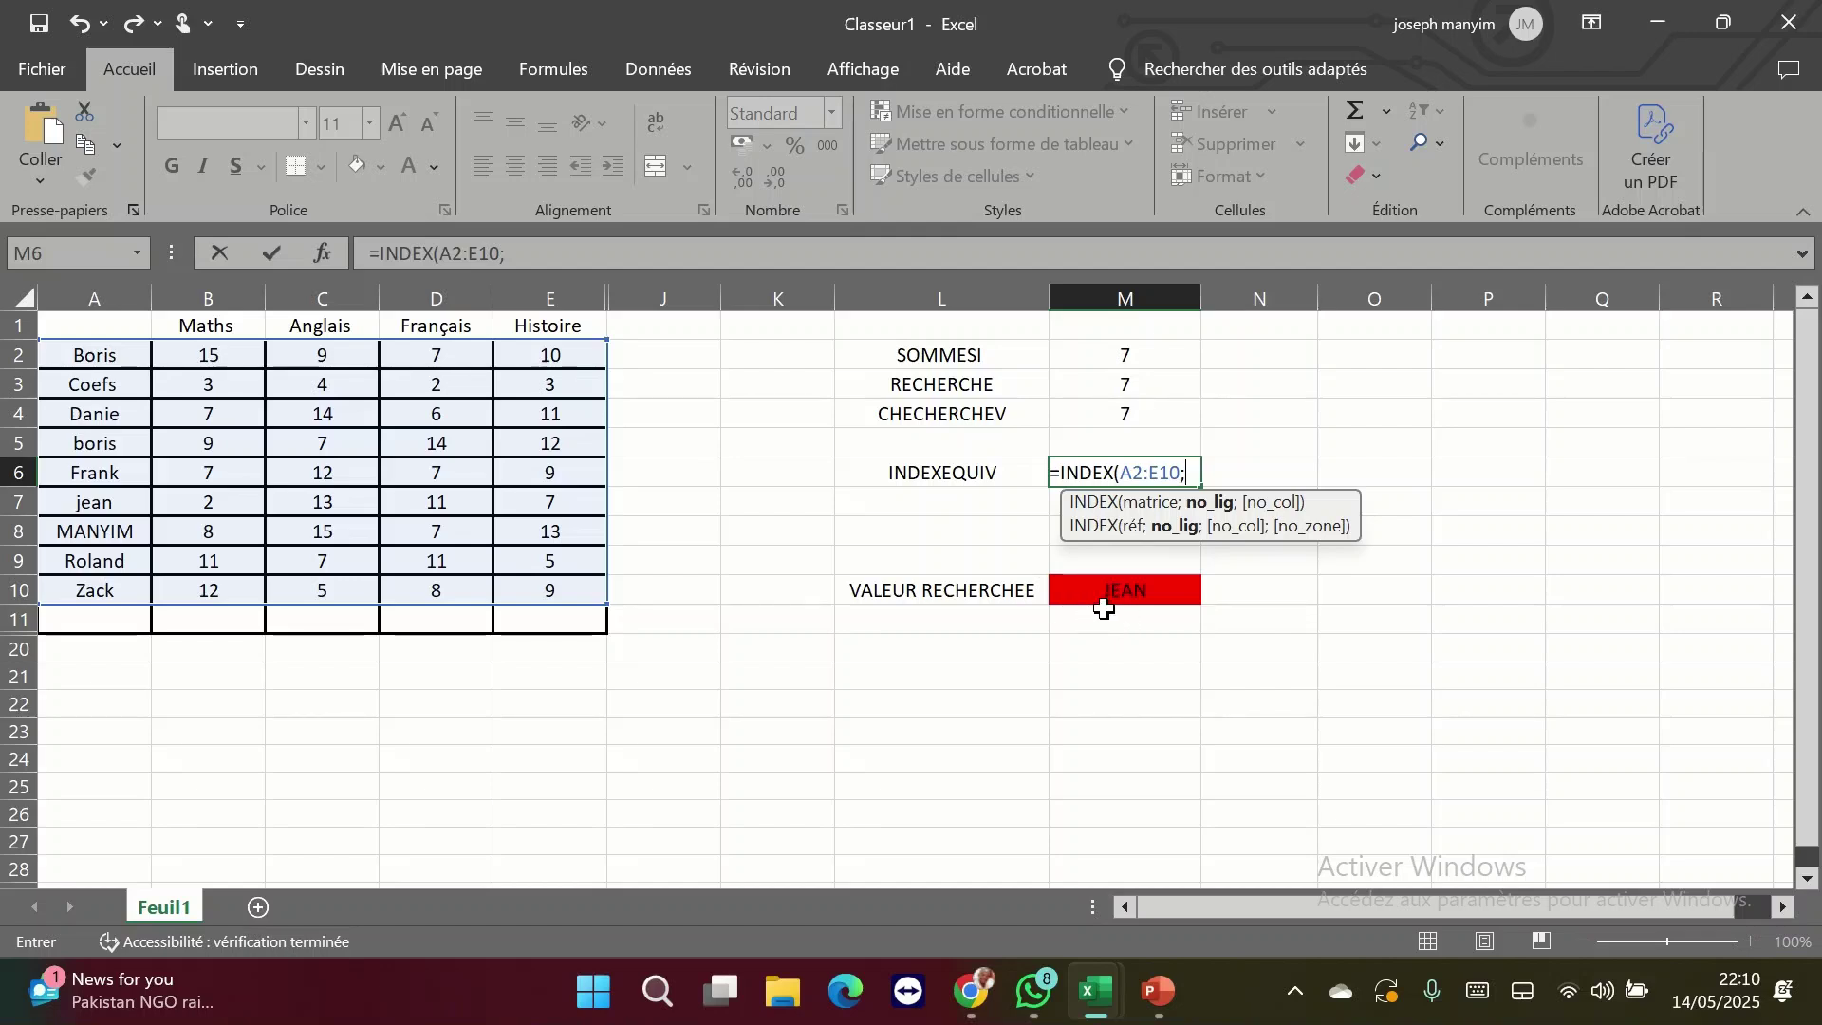
{"action": "type", "text": "eq"}
{"action": "double_click", "coordinate": [1142, 531]}
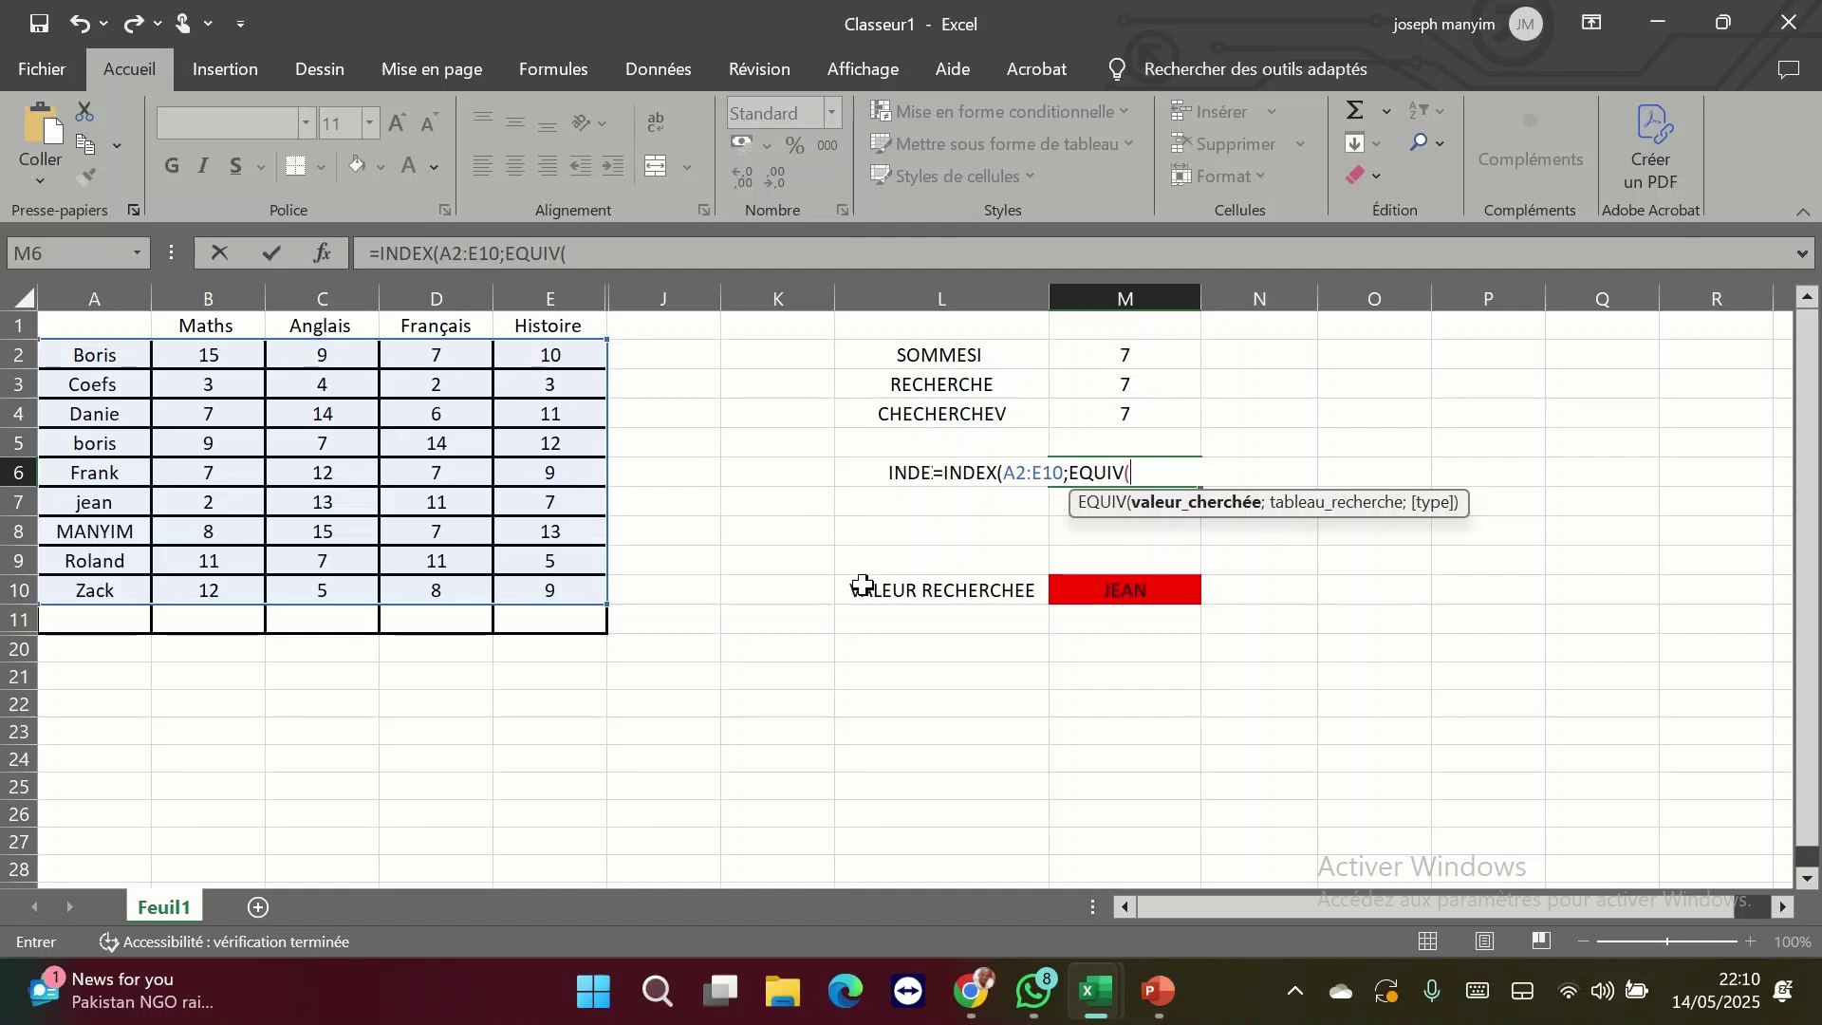
{"action": "left_click", "coordinate": [1156, 592]}
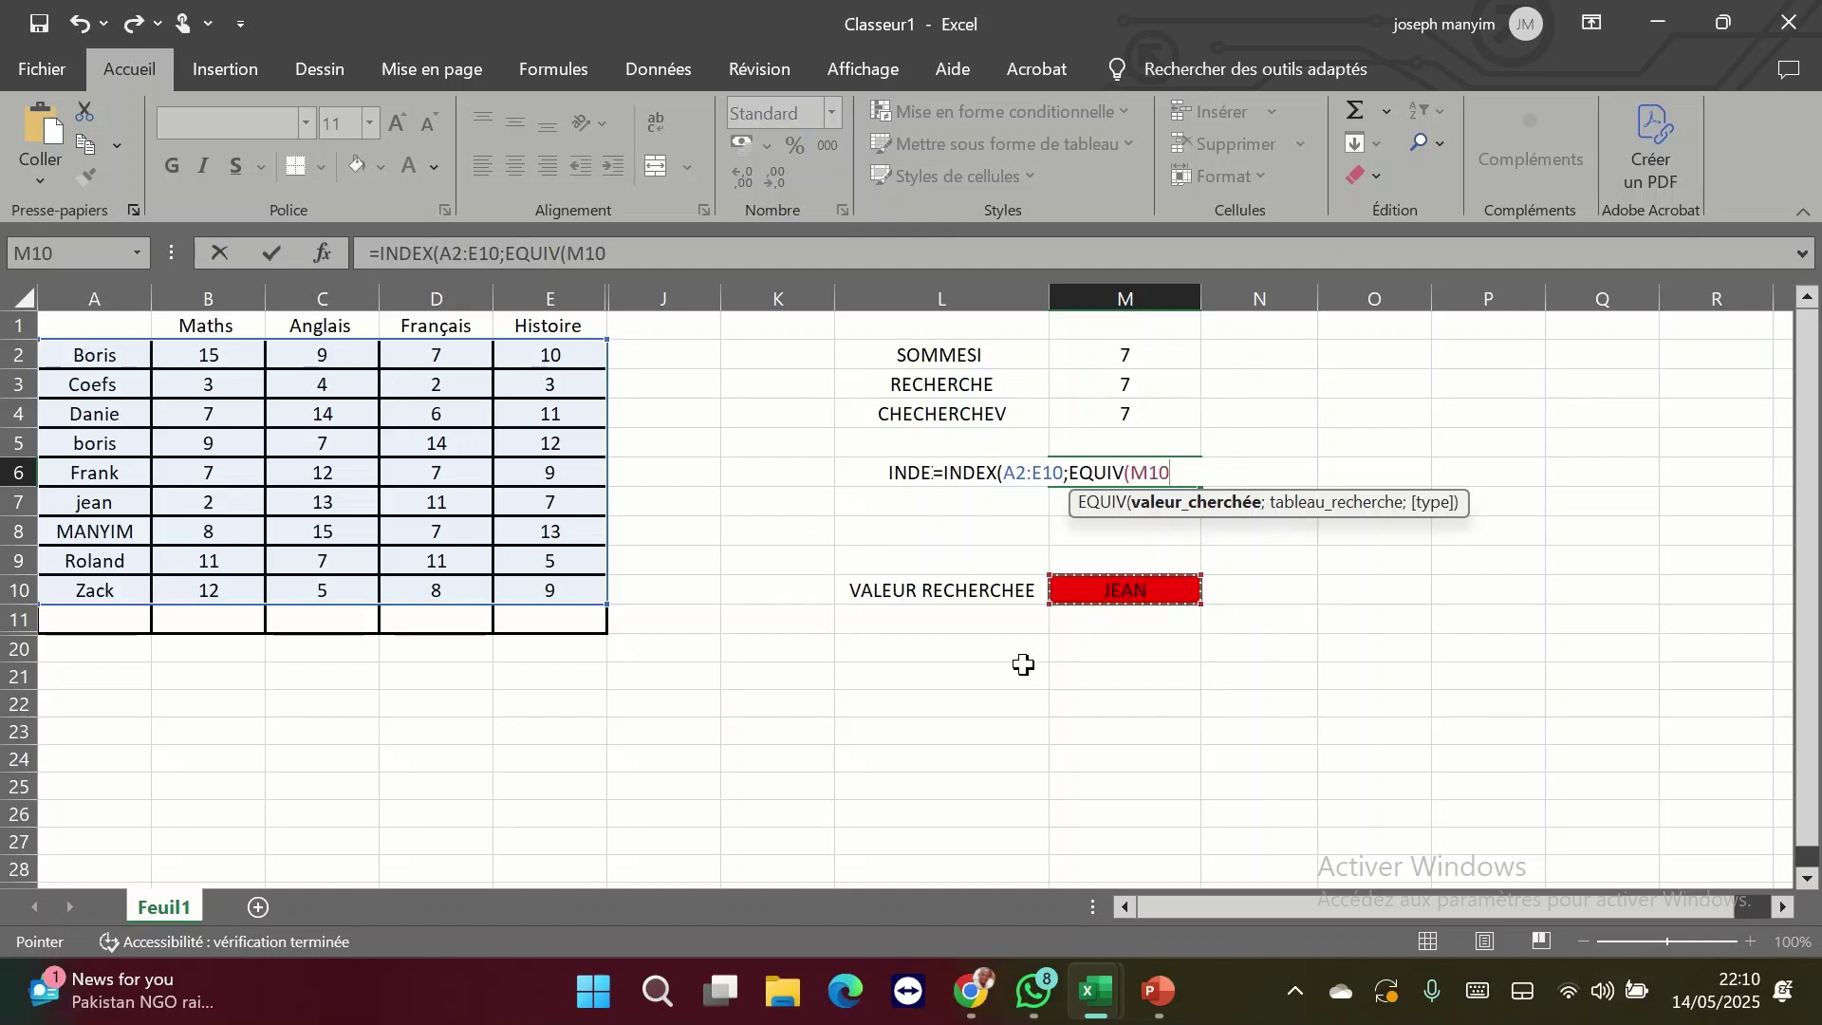
{"action": "type", "text": ";"}
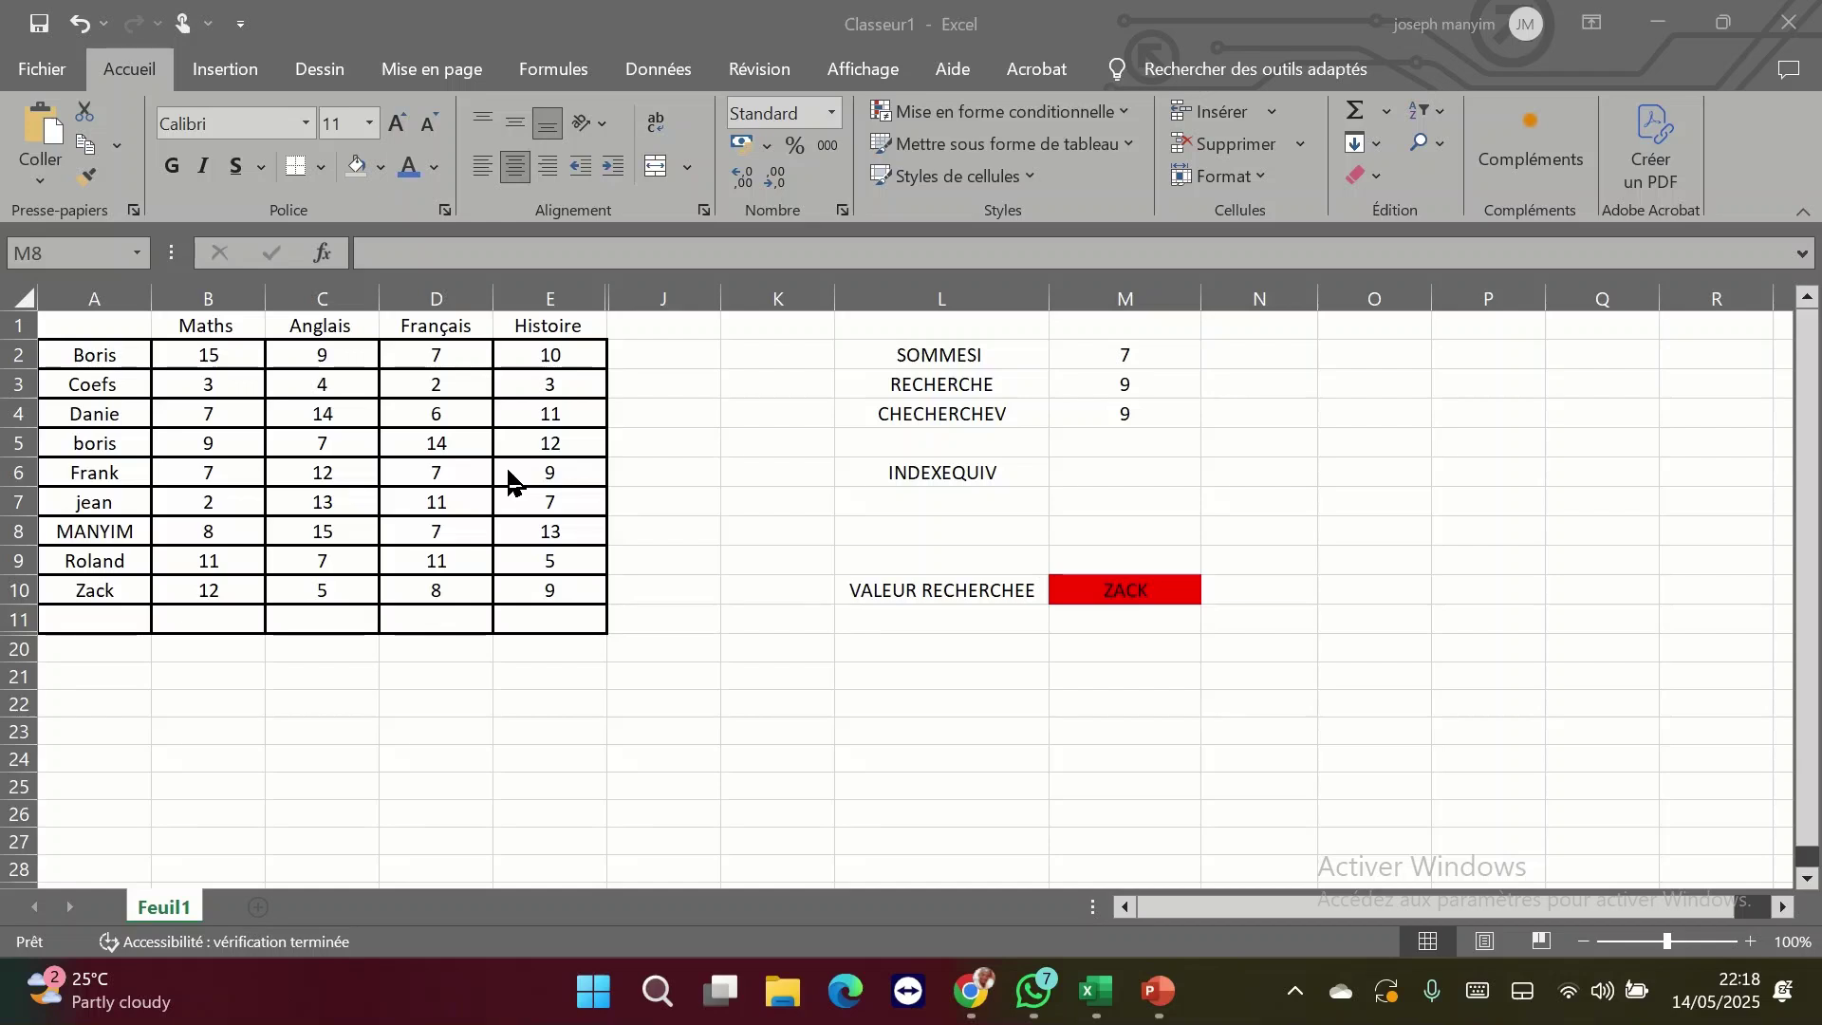
- In M6, start an INDEX formula with A2:E10 as the array
{"action": "double_click", "coordinate": [1093, 474]}
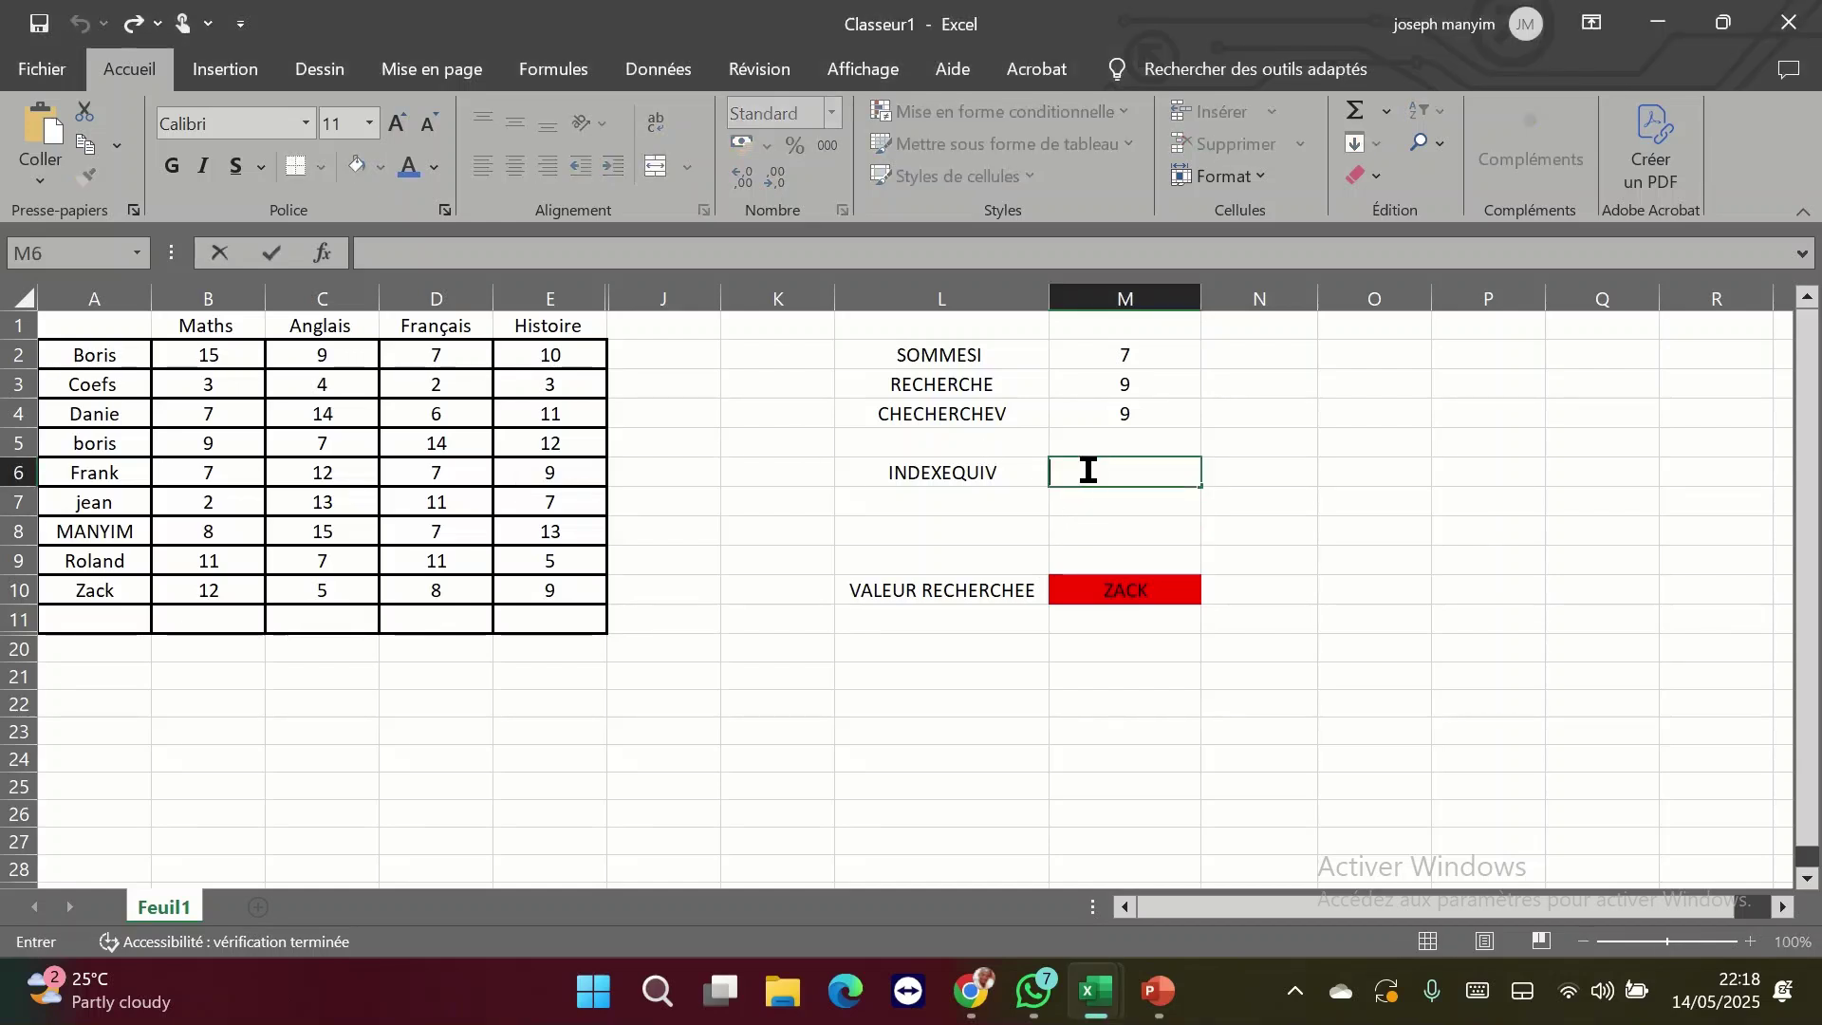
{"action": "type", "text": "+"}
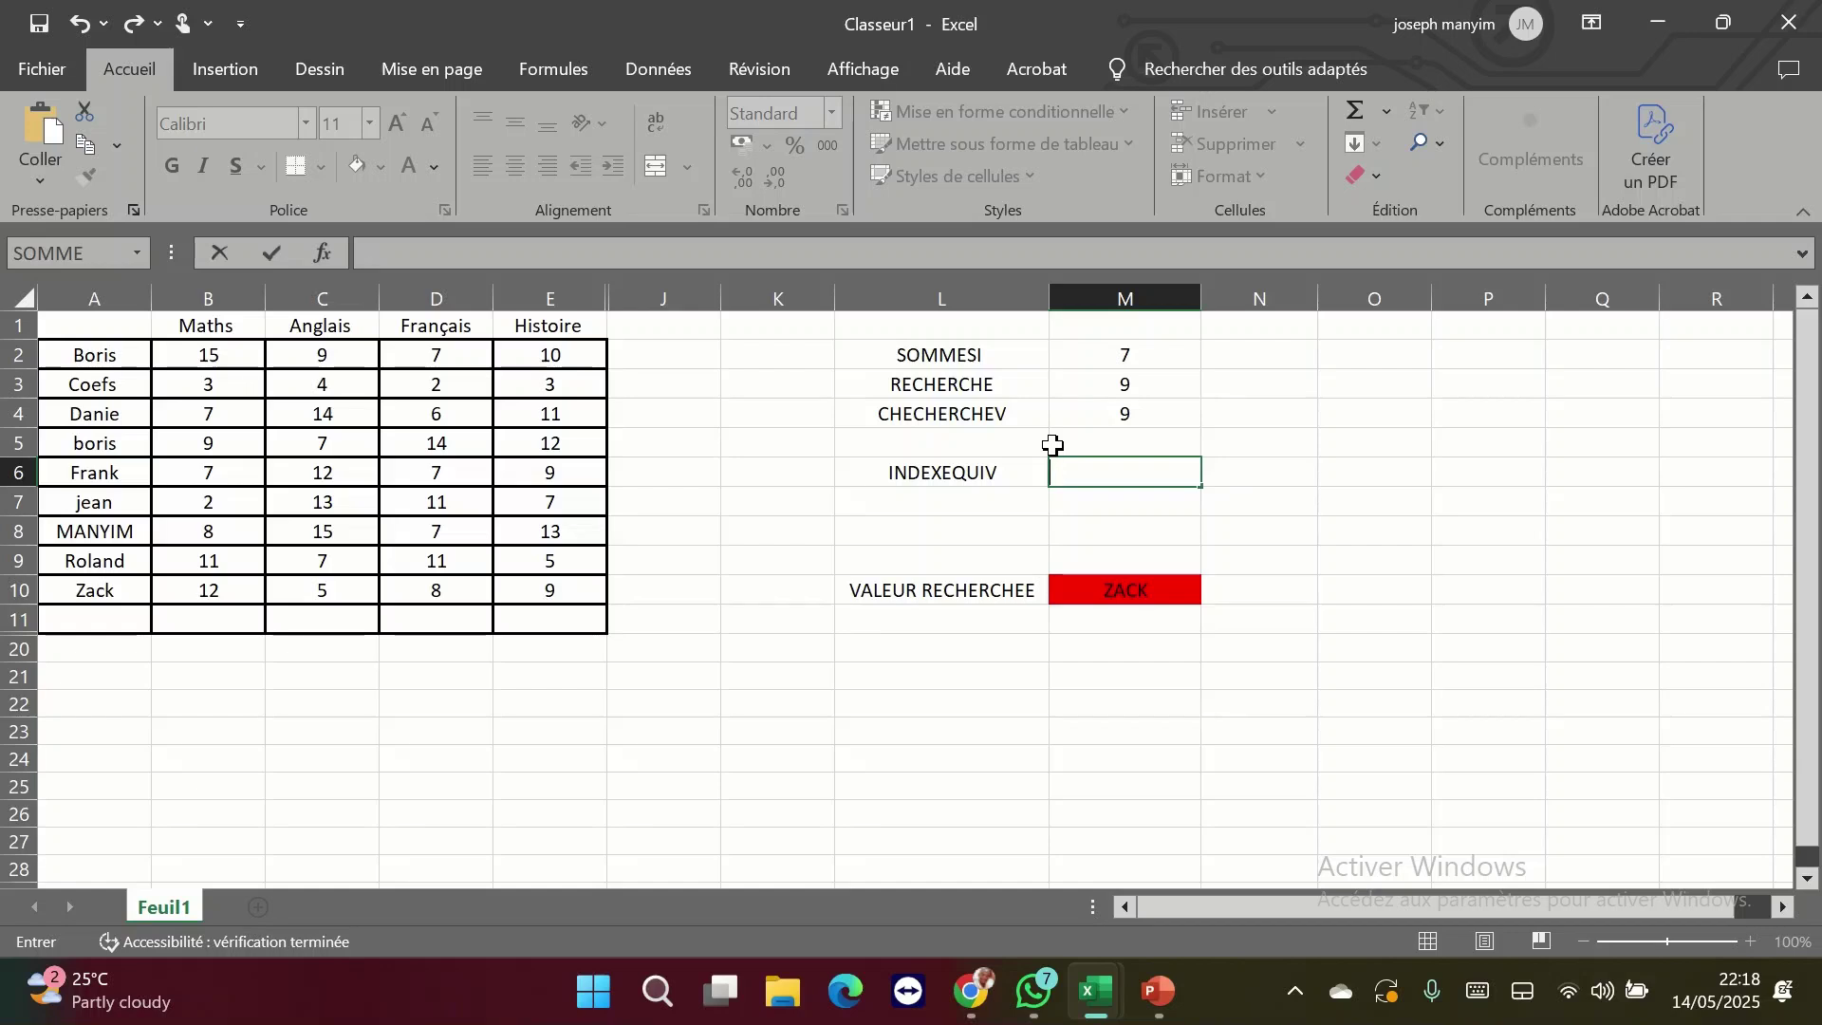
{"action": "key", "text": "BackSpace"}
{"action": "key", "text": "BackSpace"}
{"action": "type", "text": "=re"}
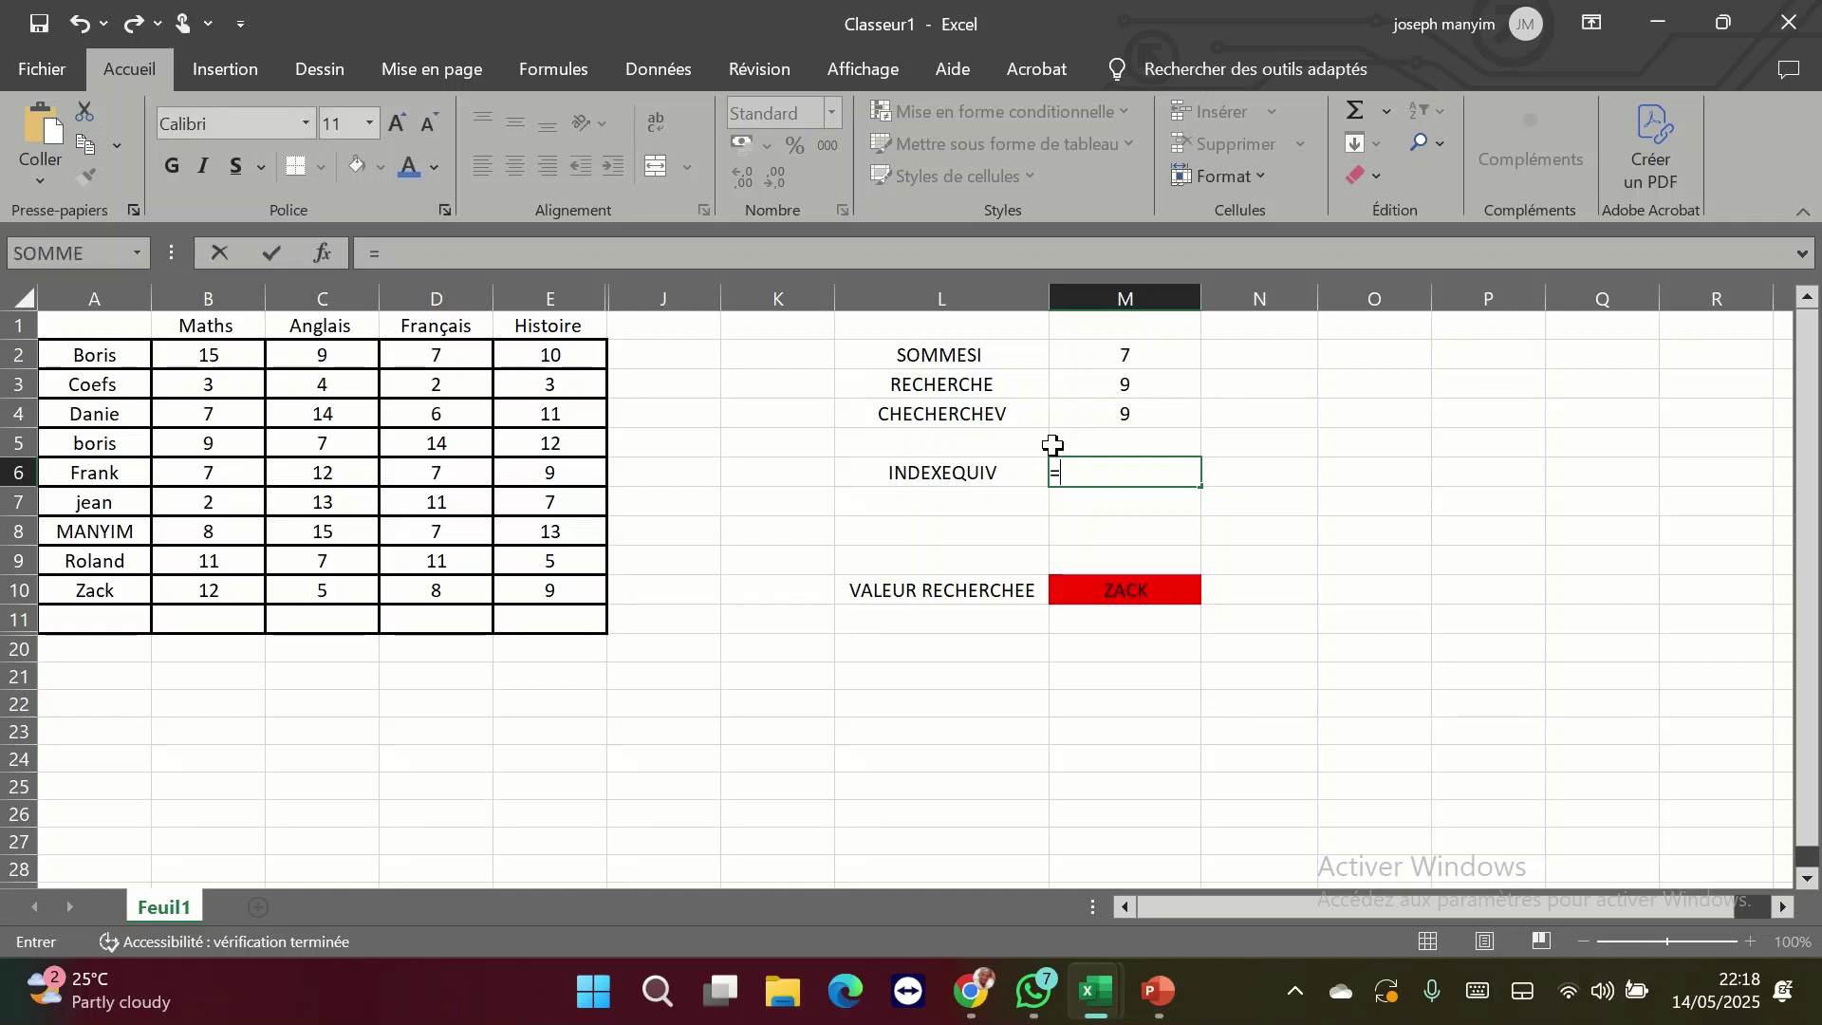
{"action": "key", "text": "BackSpace"}
{"action": "key", "text": "BackSpace"}
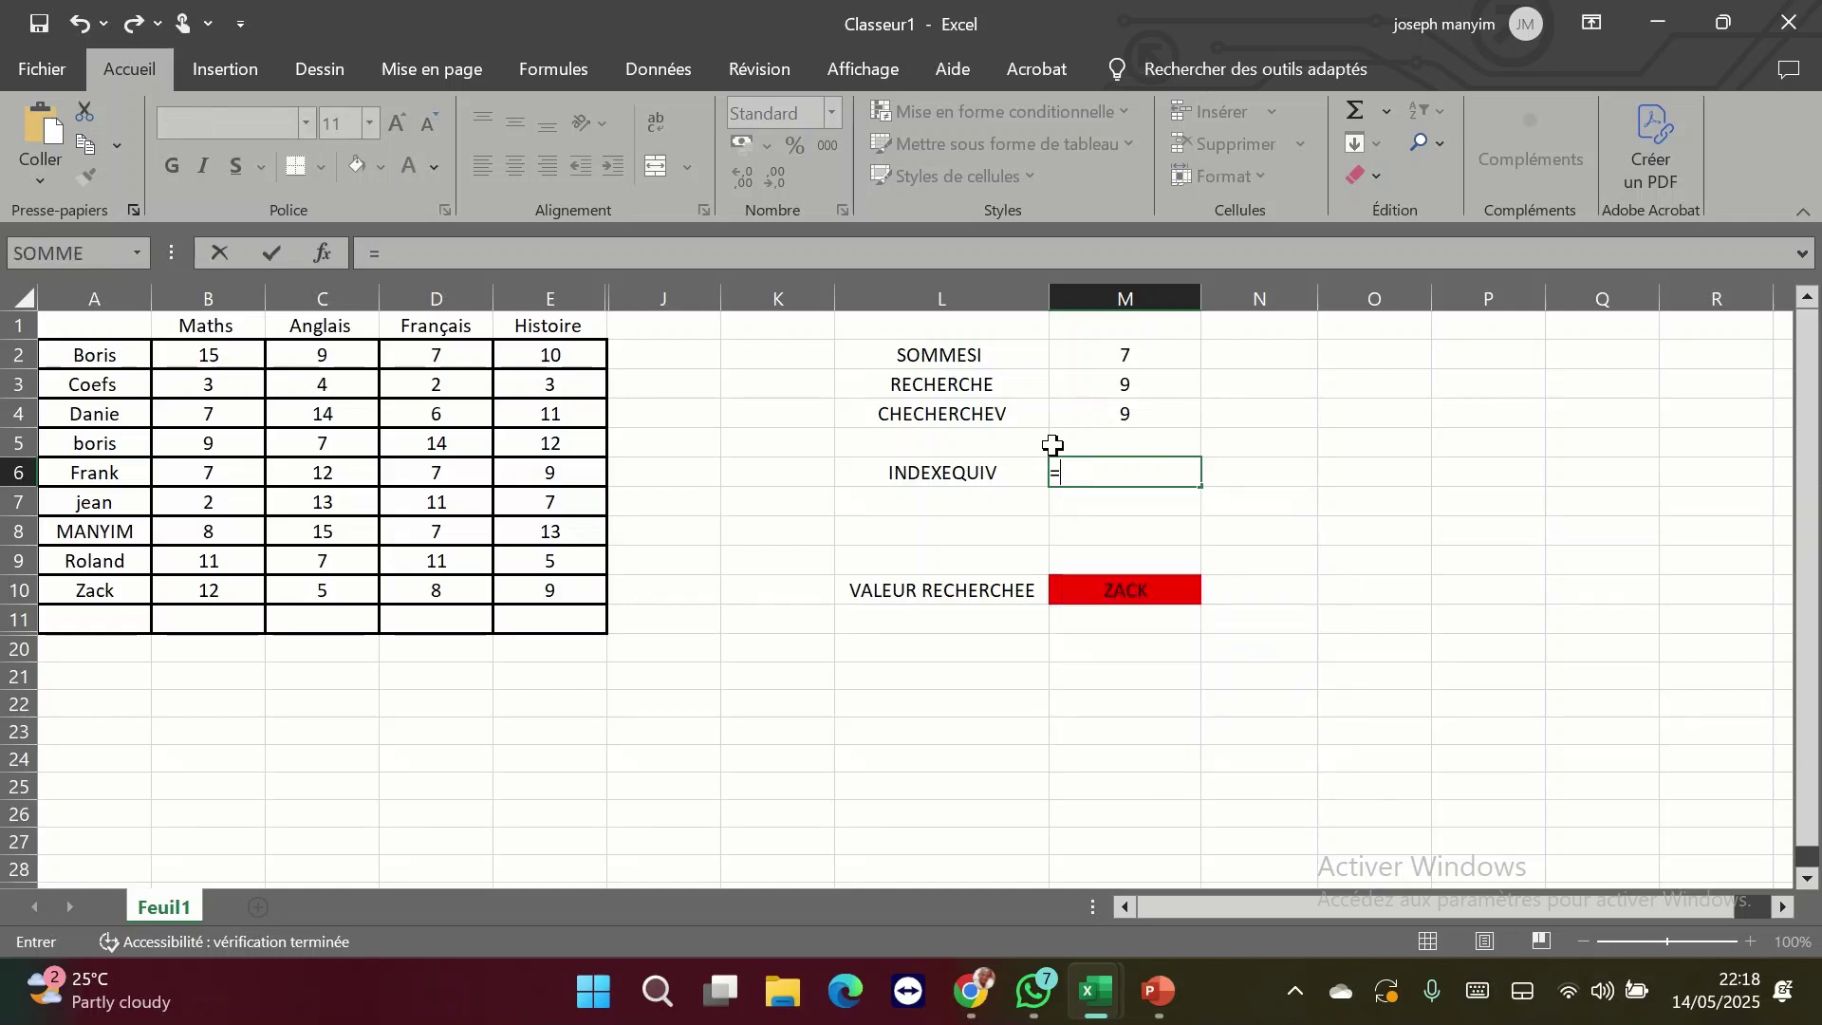
{"action": "type", "text": "in"}
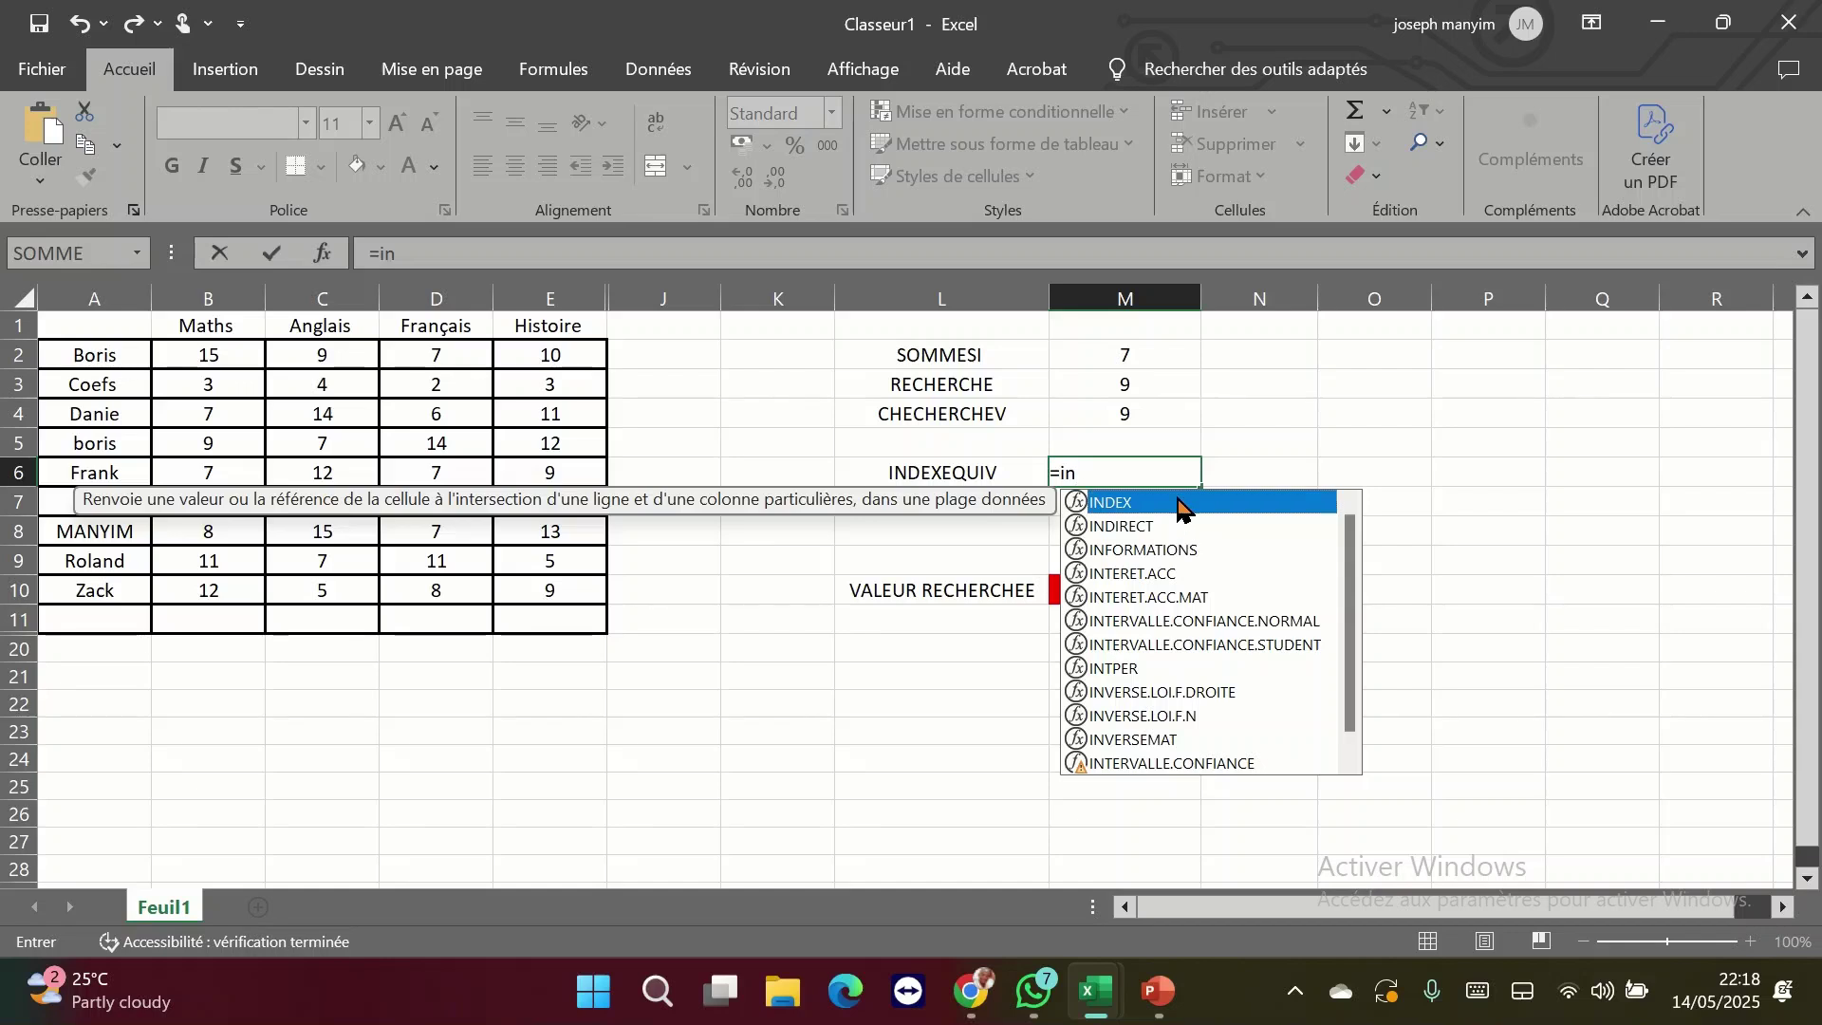
{"action": "double_click", "coordinate": [1179, 504]}
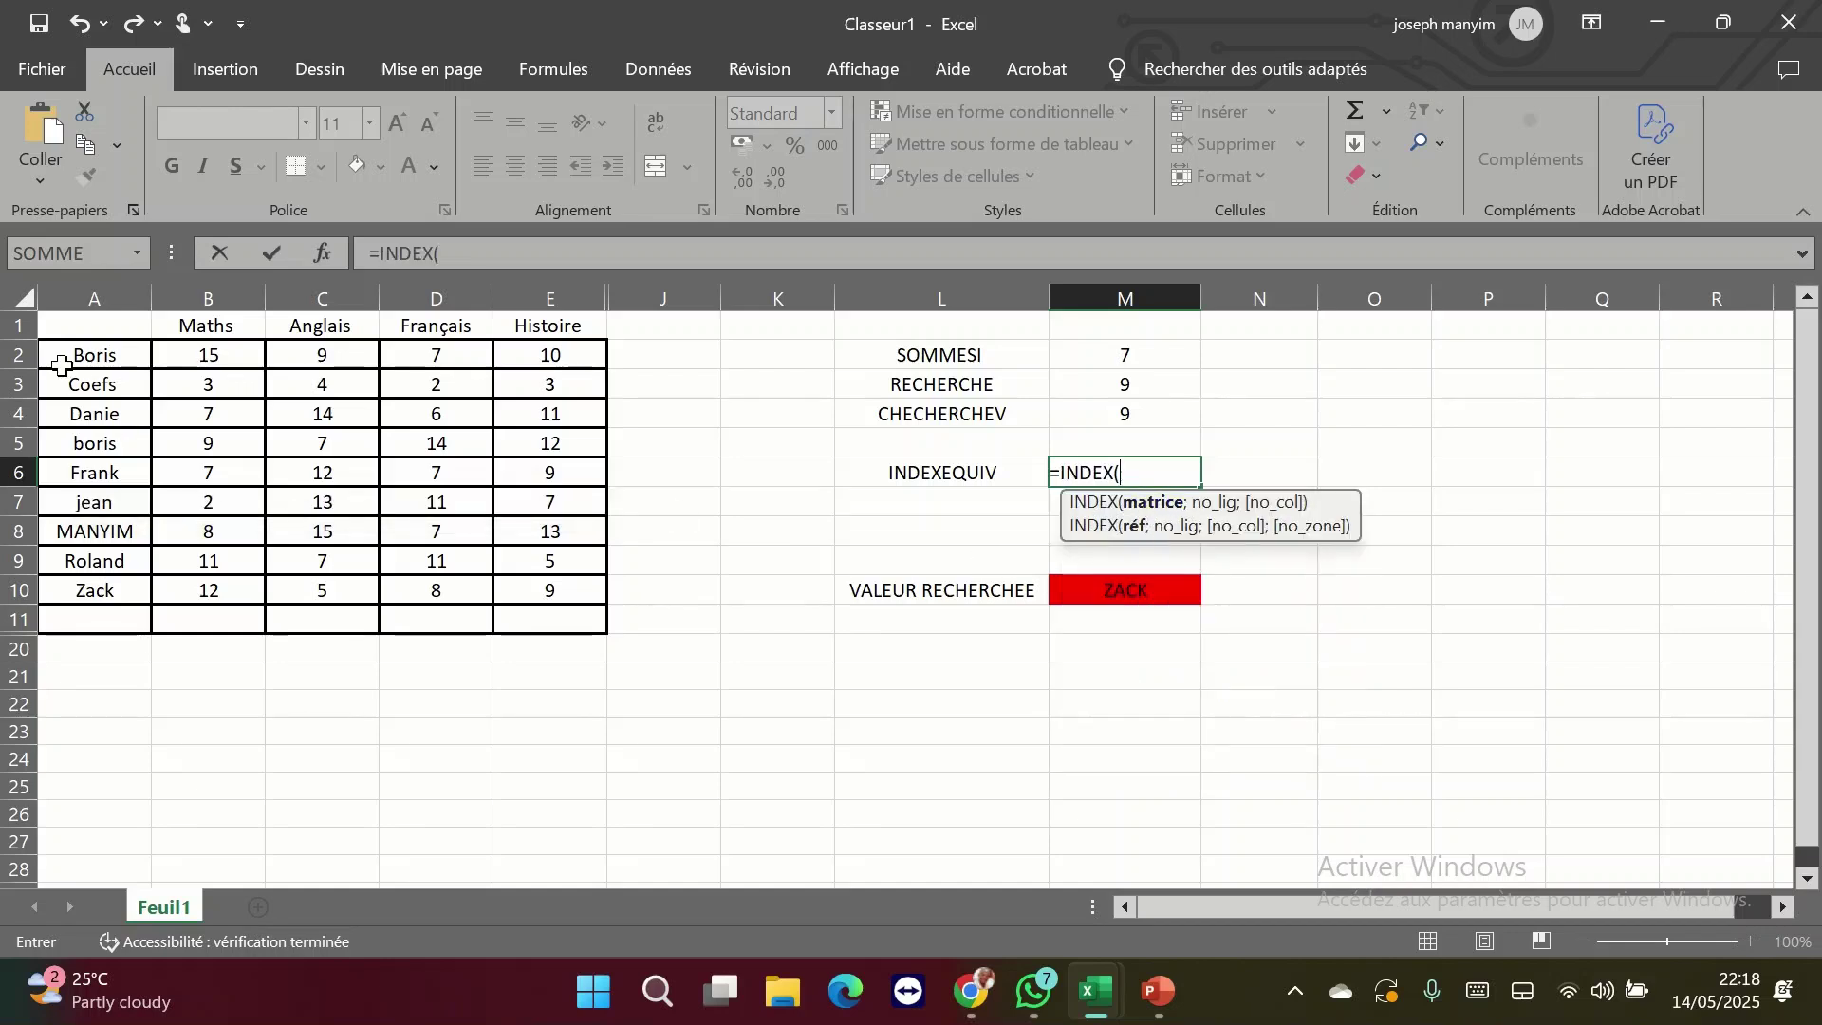
{"action": "left_click_drag", "start_coordinate": [63, 355], "coordinate": [550, 608]}
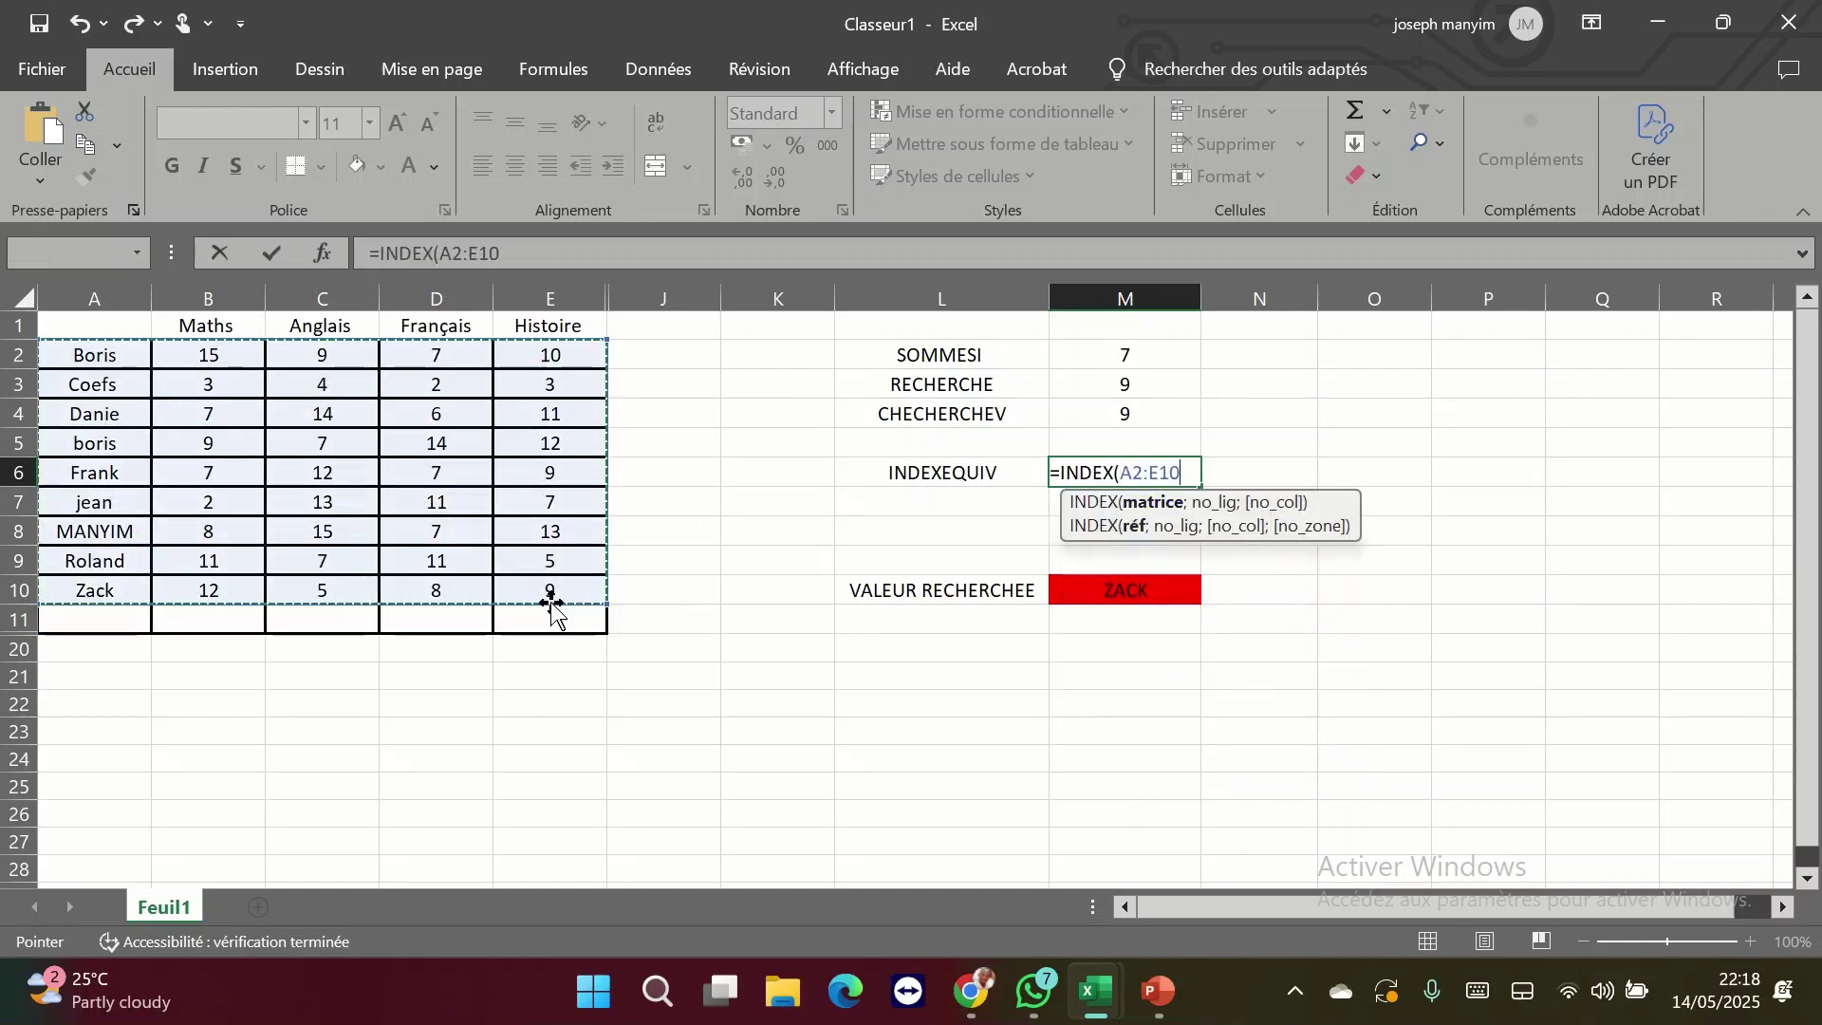
{"action": "type", "text": ";"}
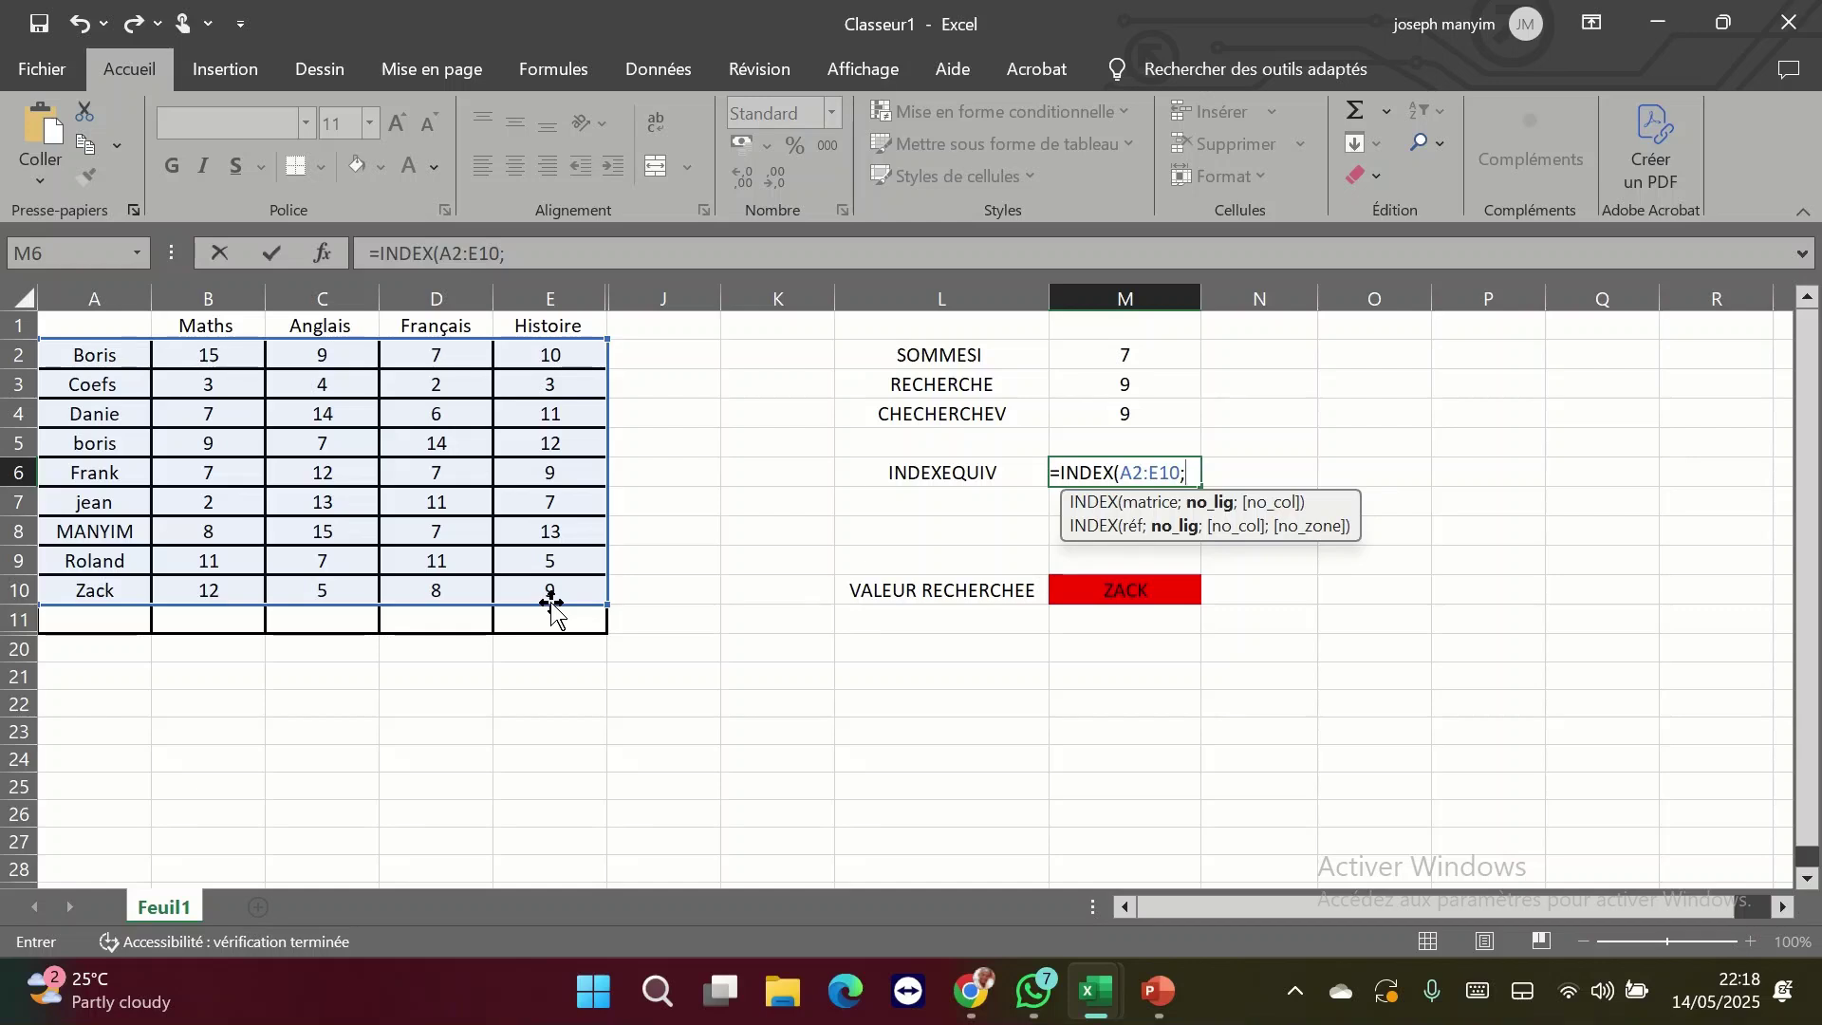
- Nest an EQUIV function as the row number, with M10 as lookup value, A2:A10 as lookup range and match type 0
{"action": "type", "text": "eq"}
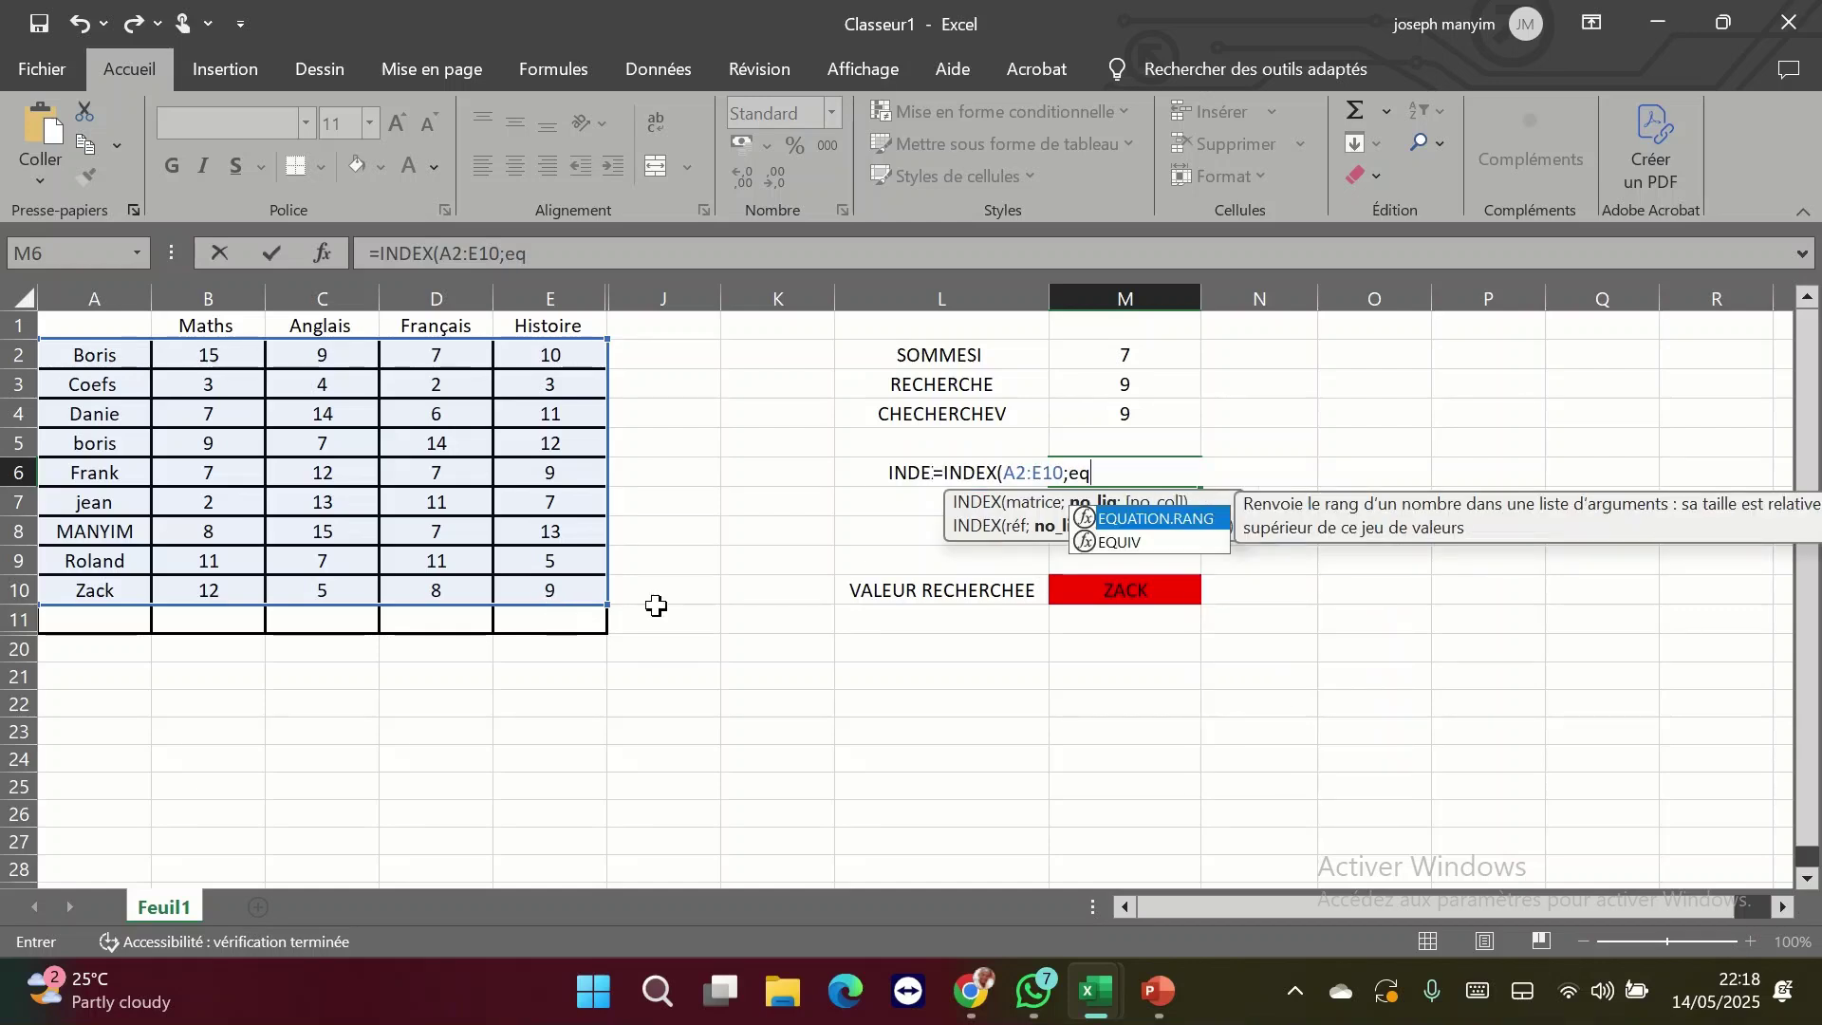
{"action": "double_click", "coordinate": [1145, 544]}
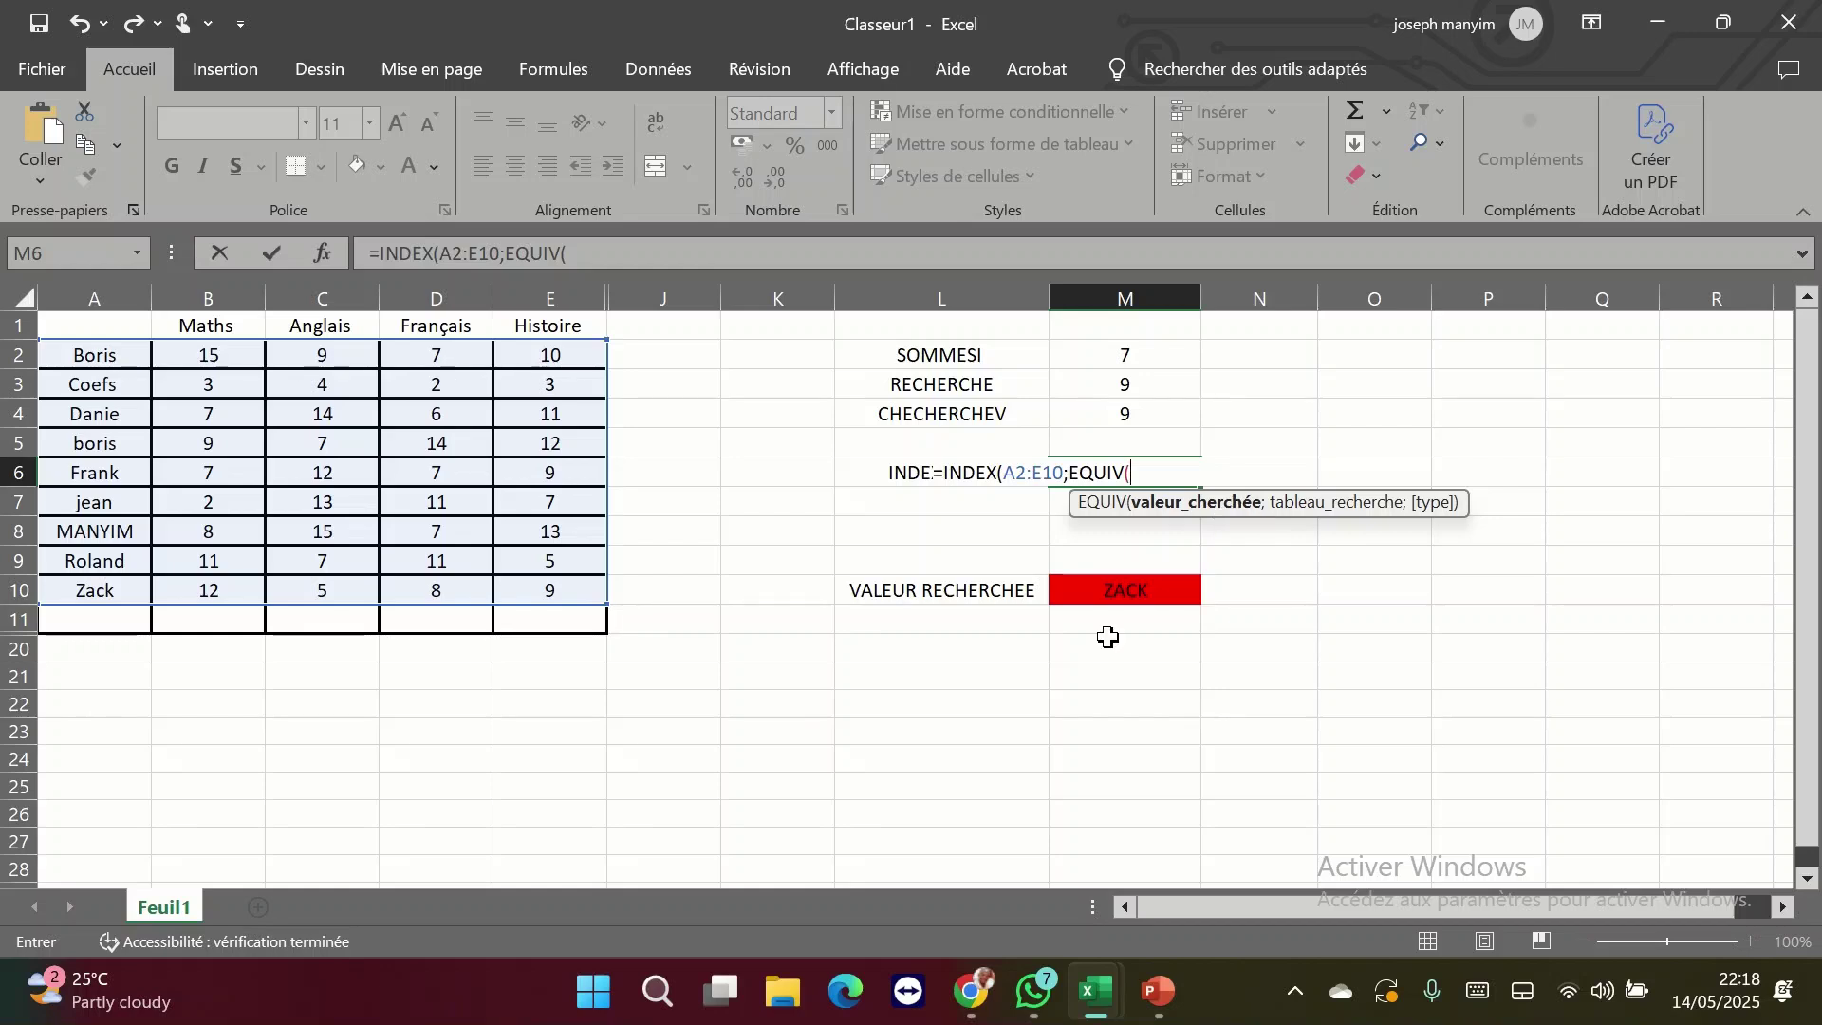
{"action": "left_click", "coordinate": [1132, 594]}
{"action": "type", "text": ","}
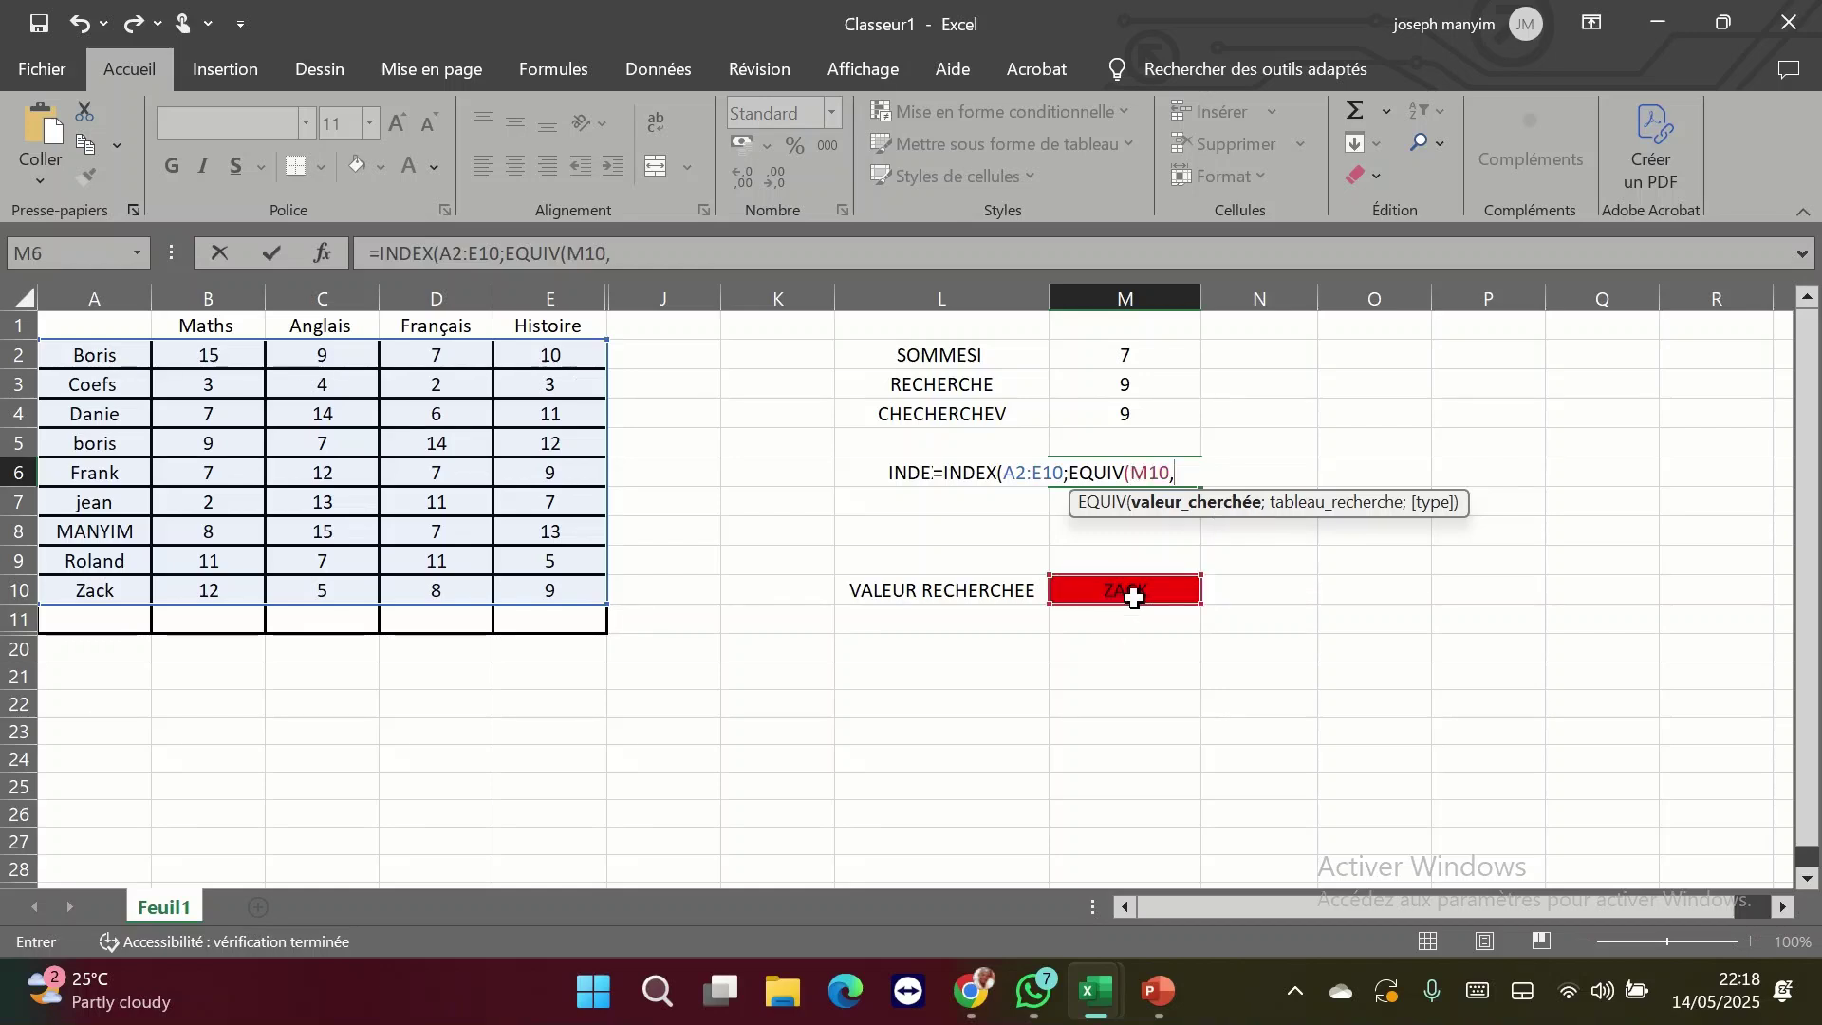
{"action": "key", "text": "BackSpace"}
{"action": "type", "text": ";"}
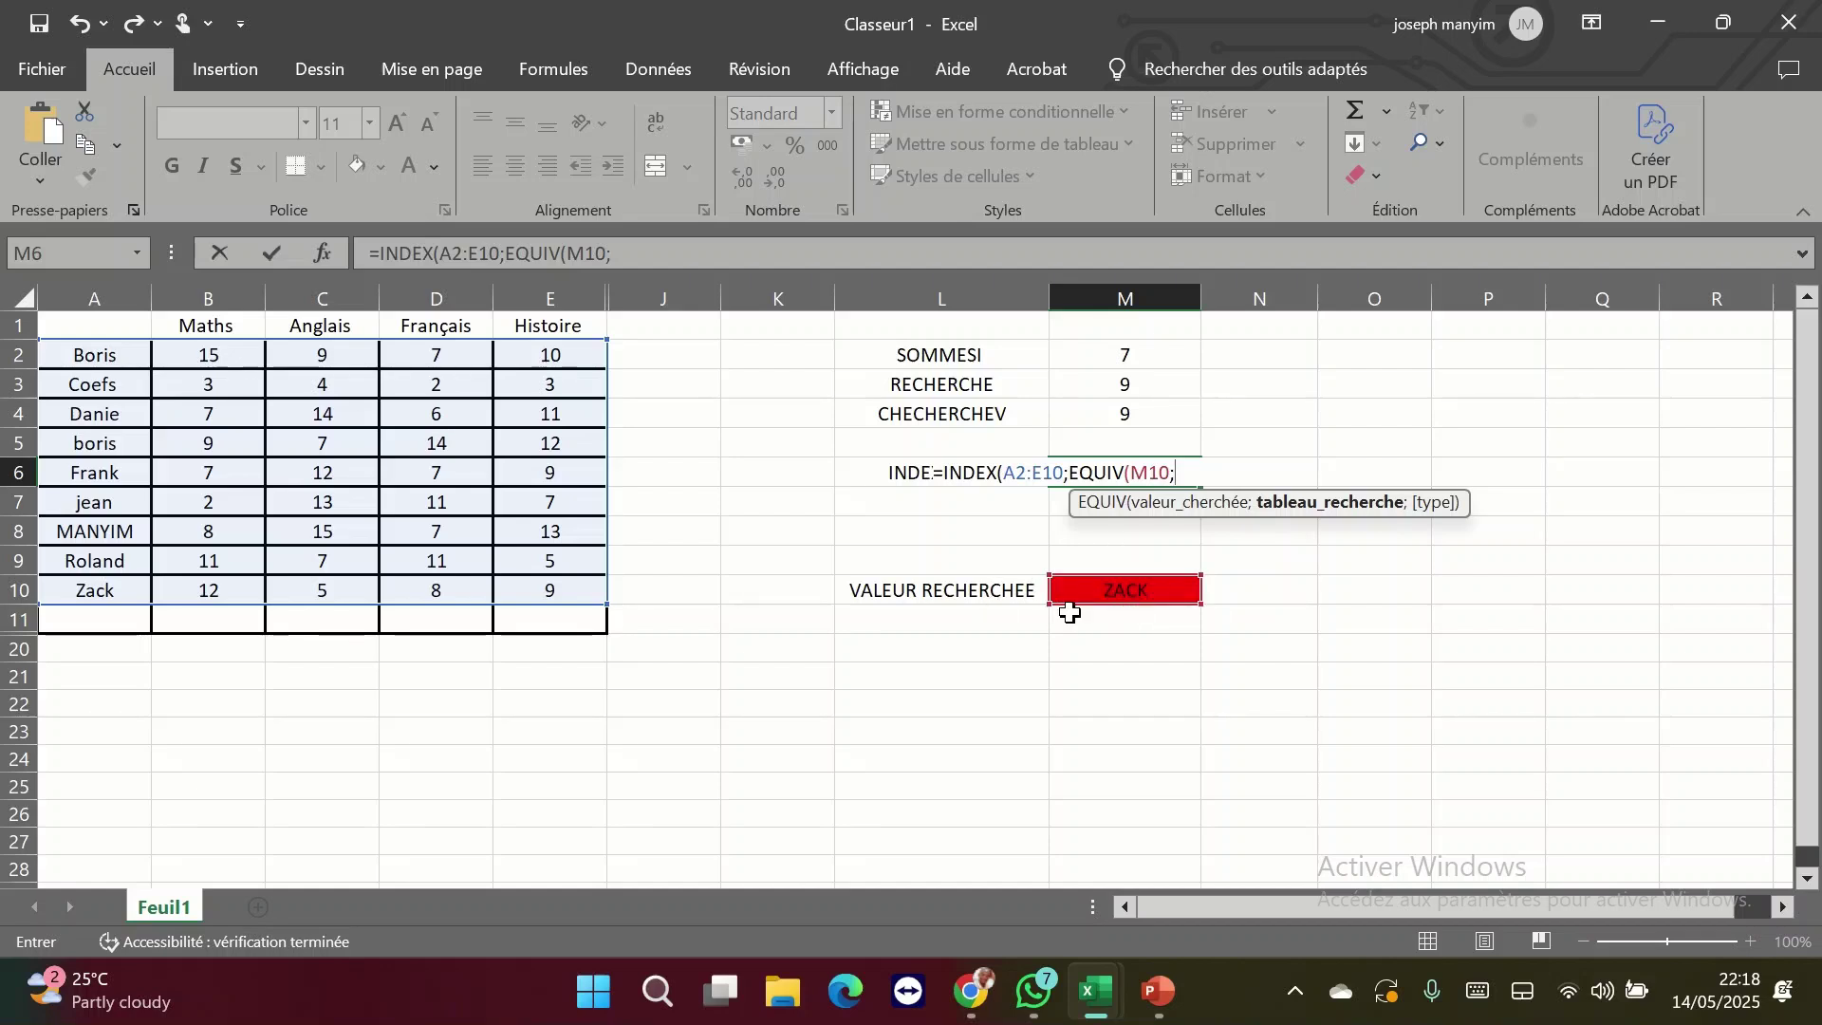
{"action": "left_click_drag", "start_coordinate": [68, 353], "coordinate": [72, 580]}
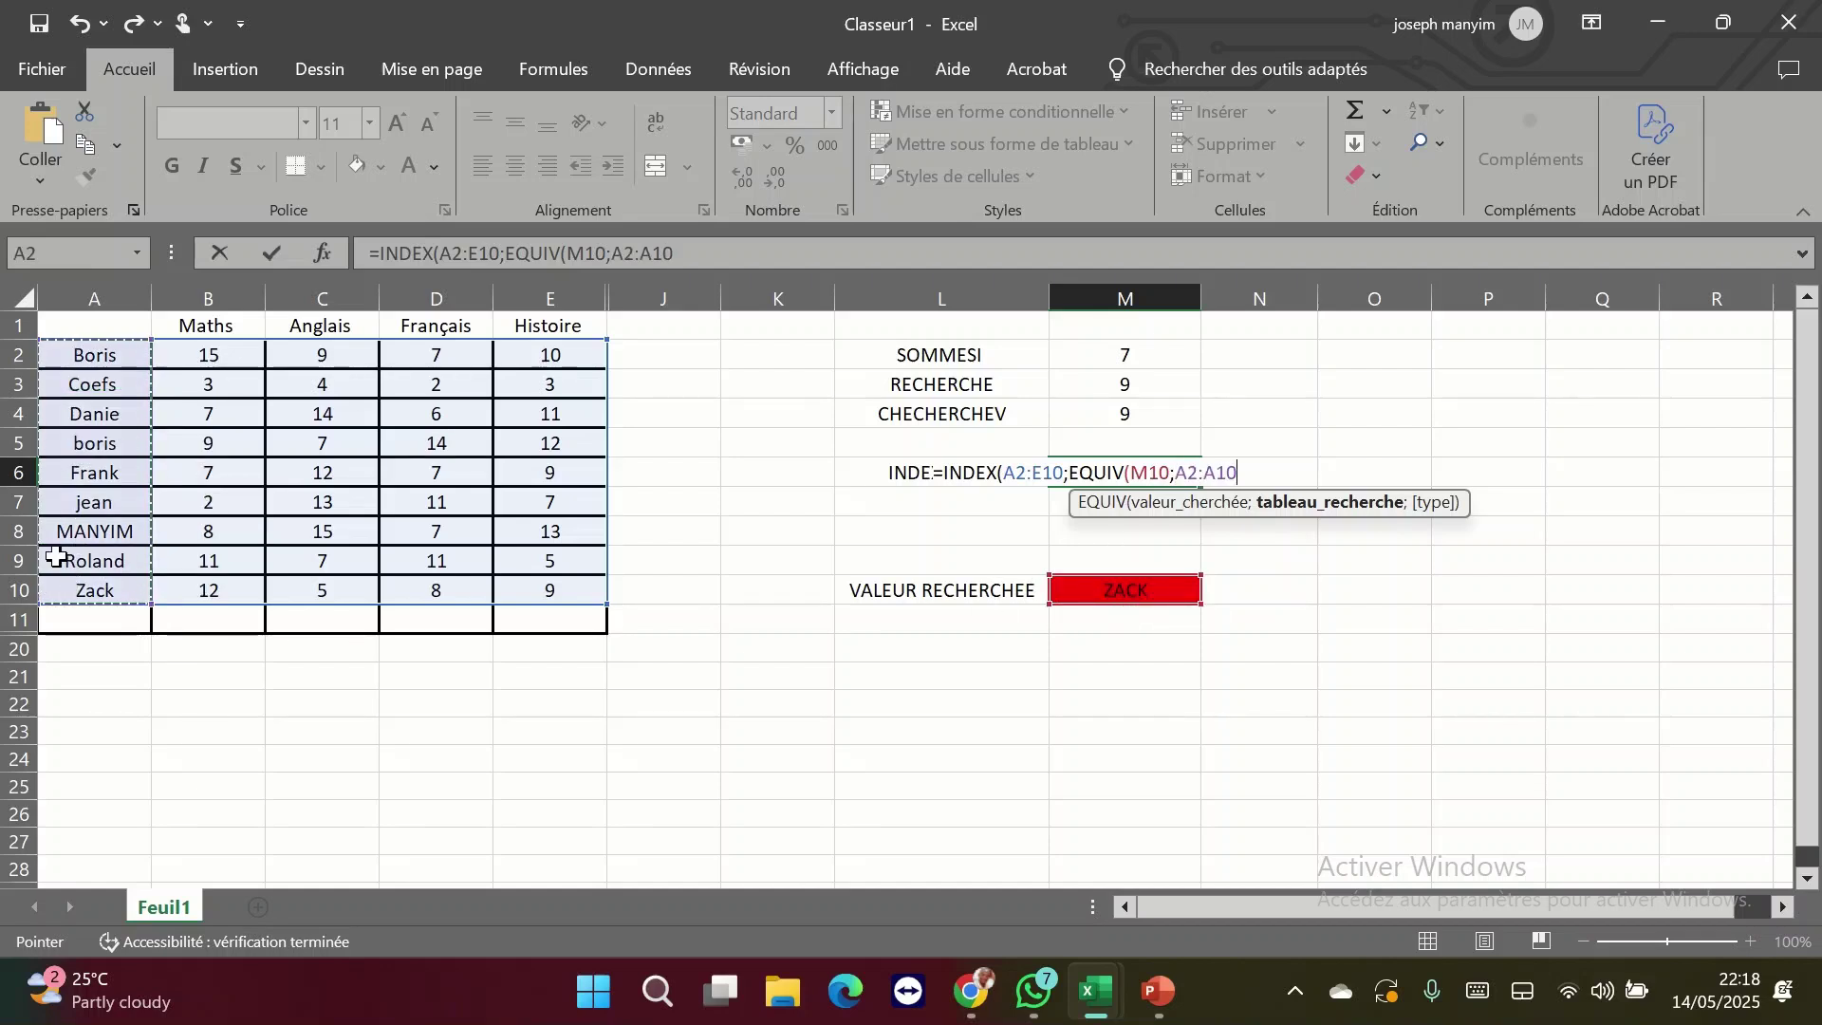
{"action": "type", "text": ";"}
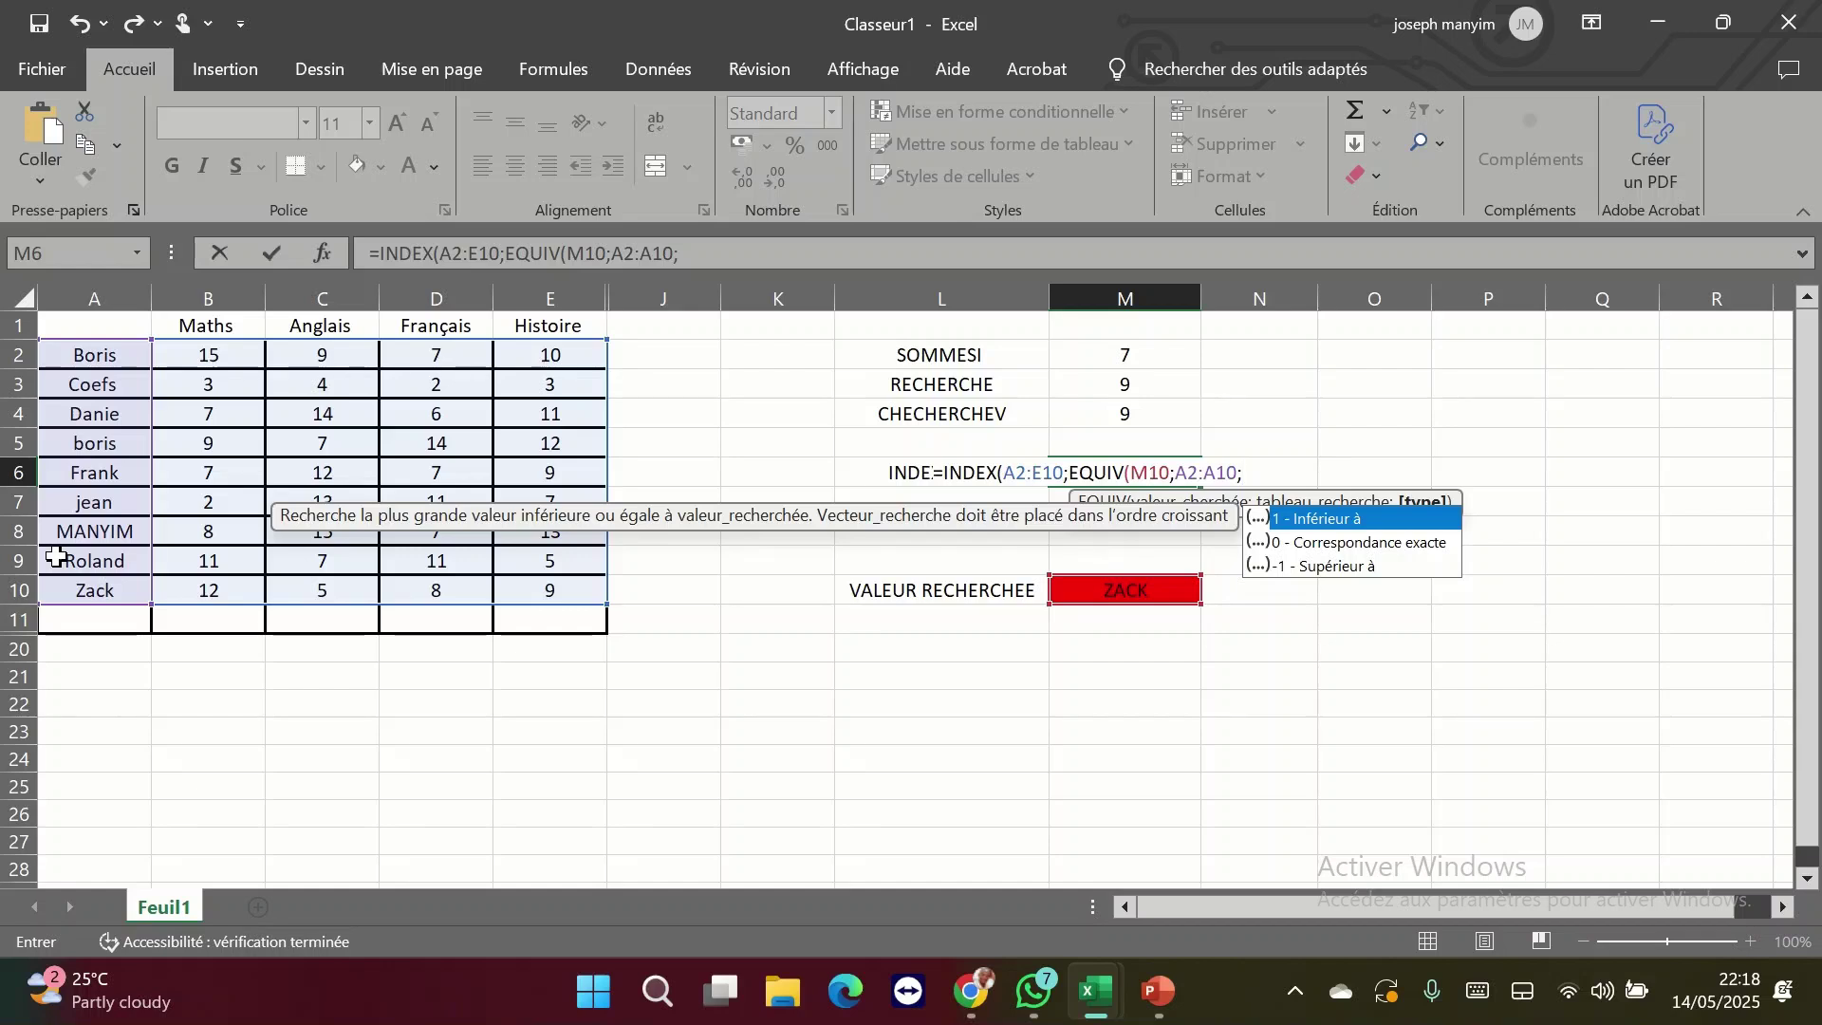
{"action": "key", "text": "Escape"}
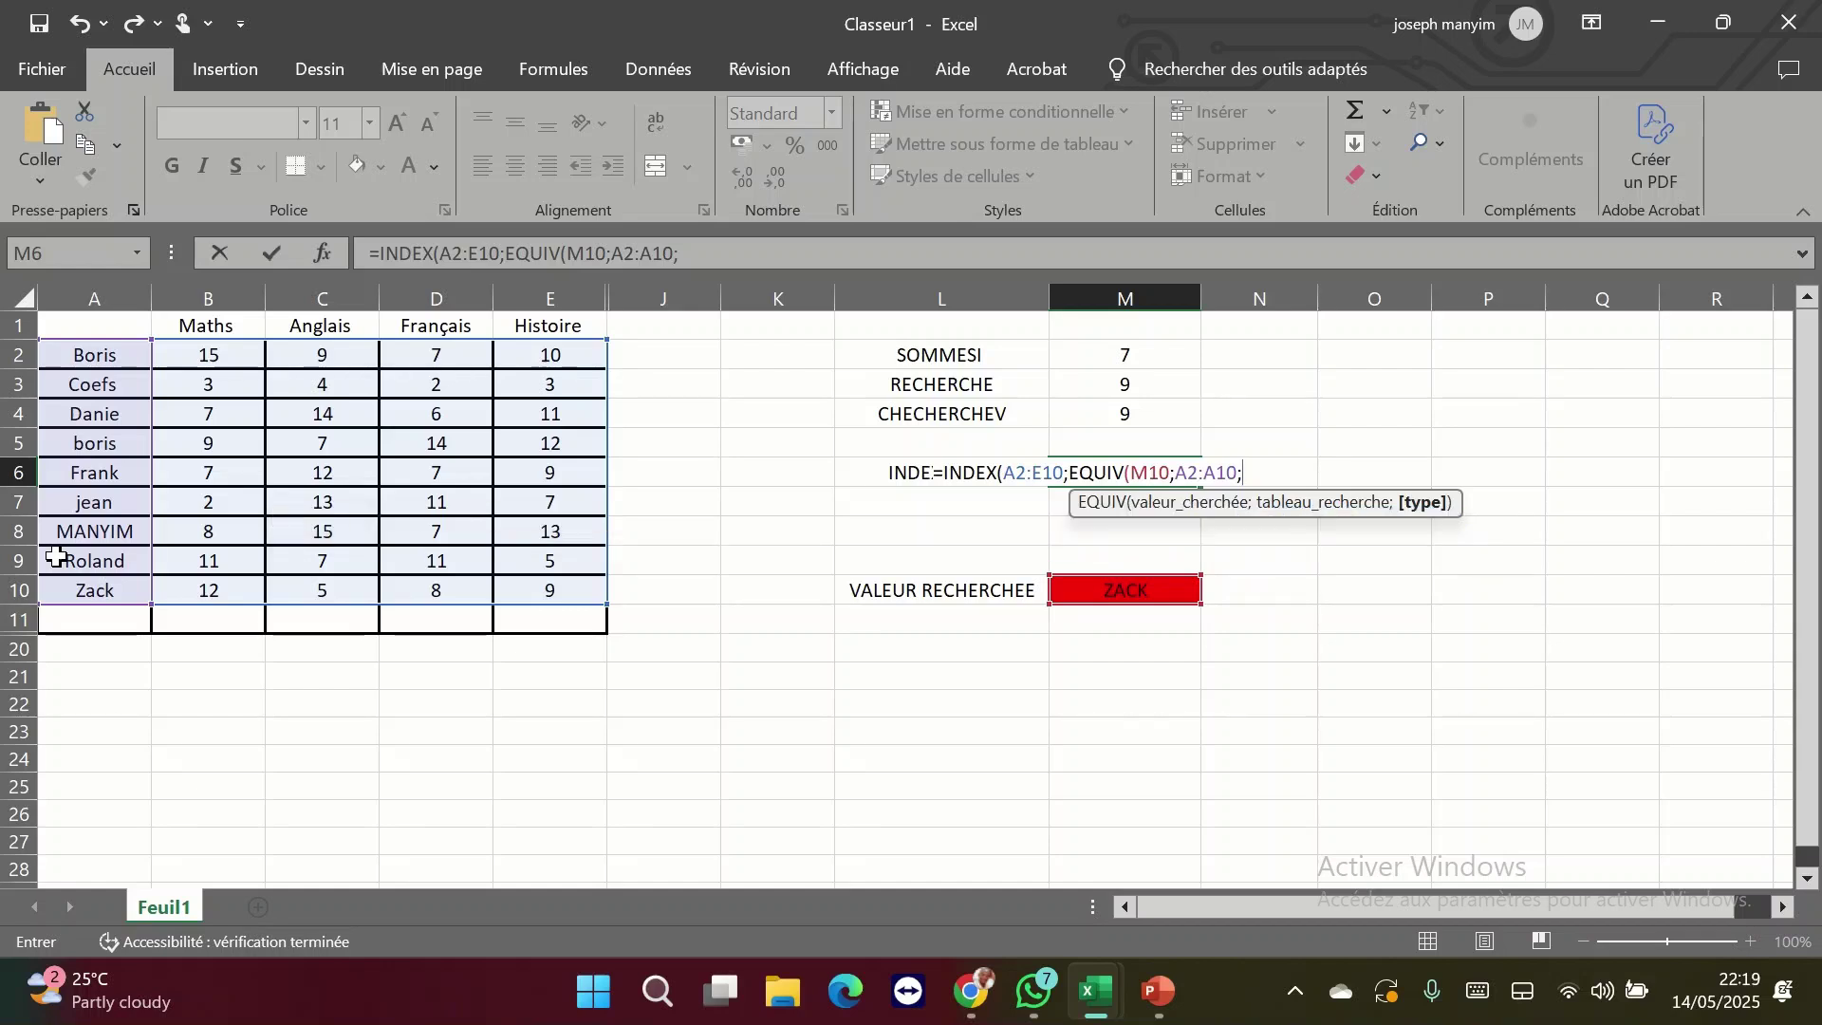
{"action": "type", "text": "0"}
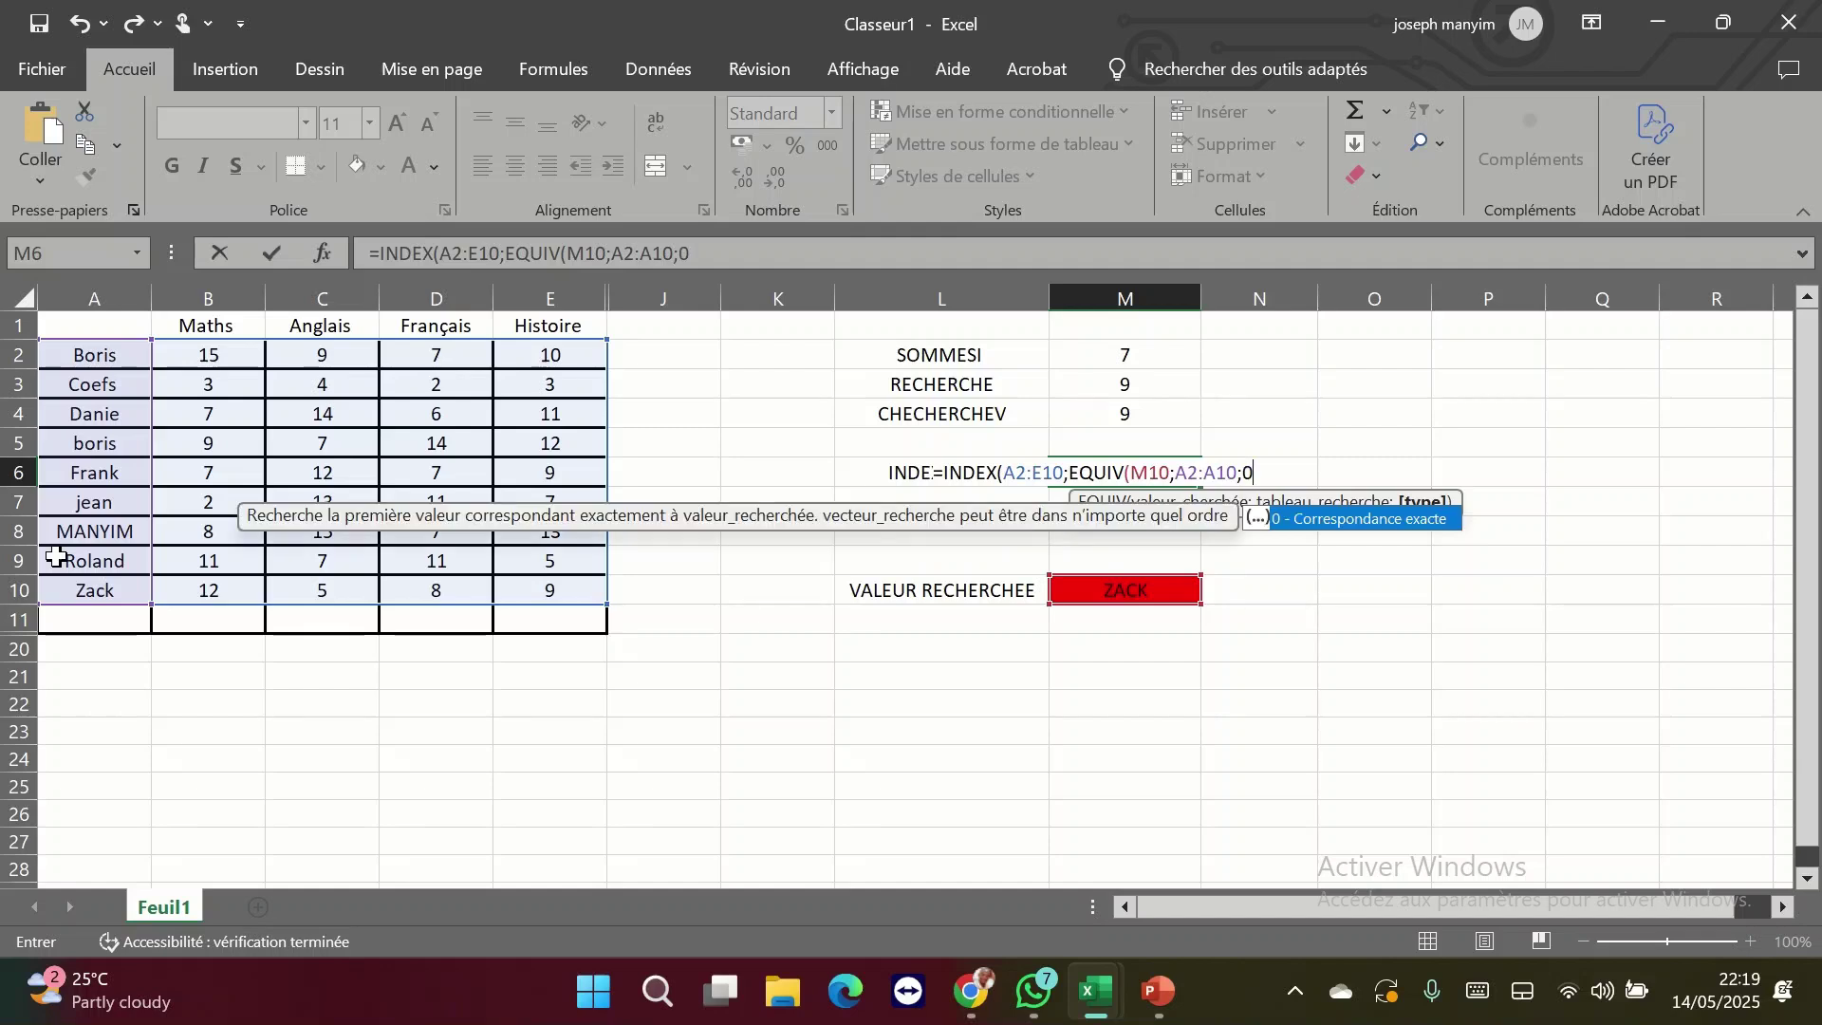
{"action": "key", "text": "Escape"}
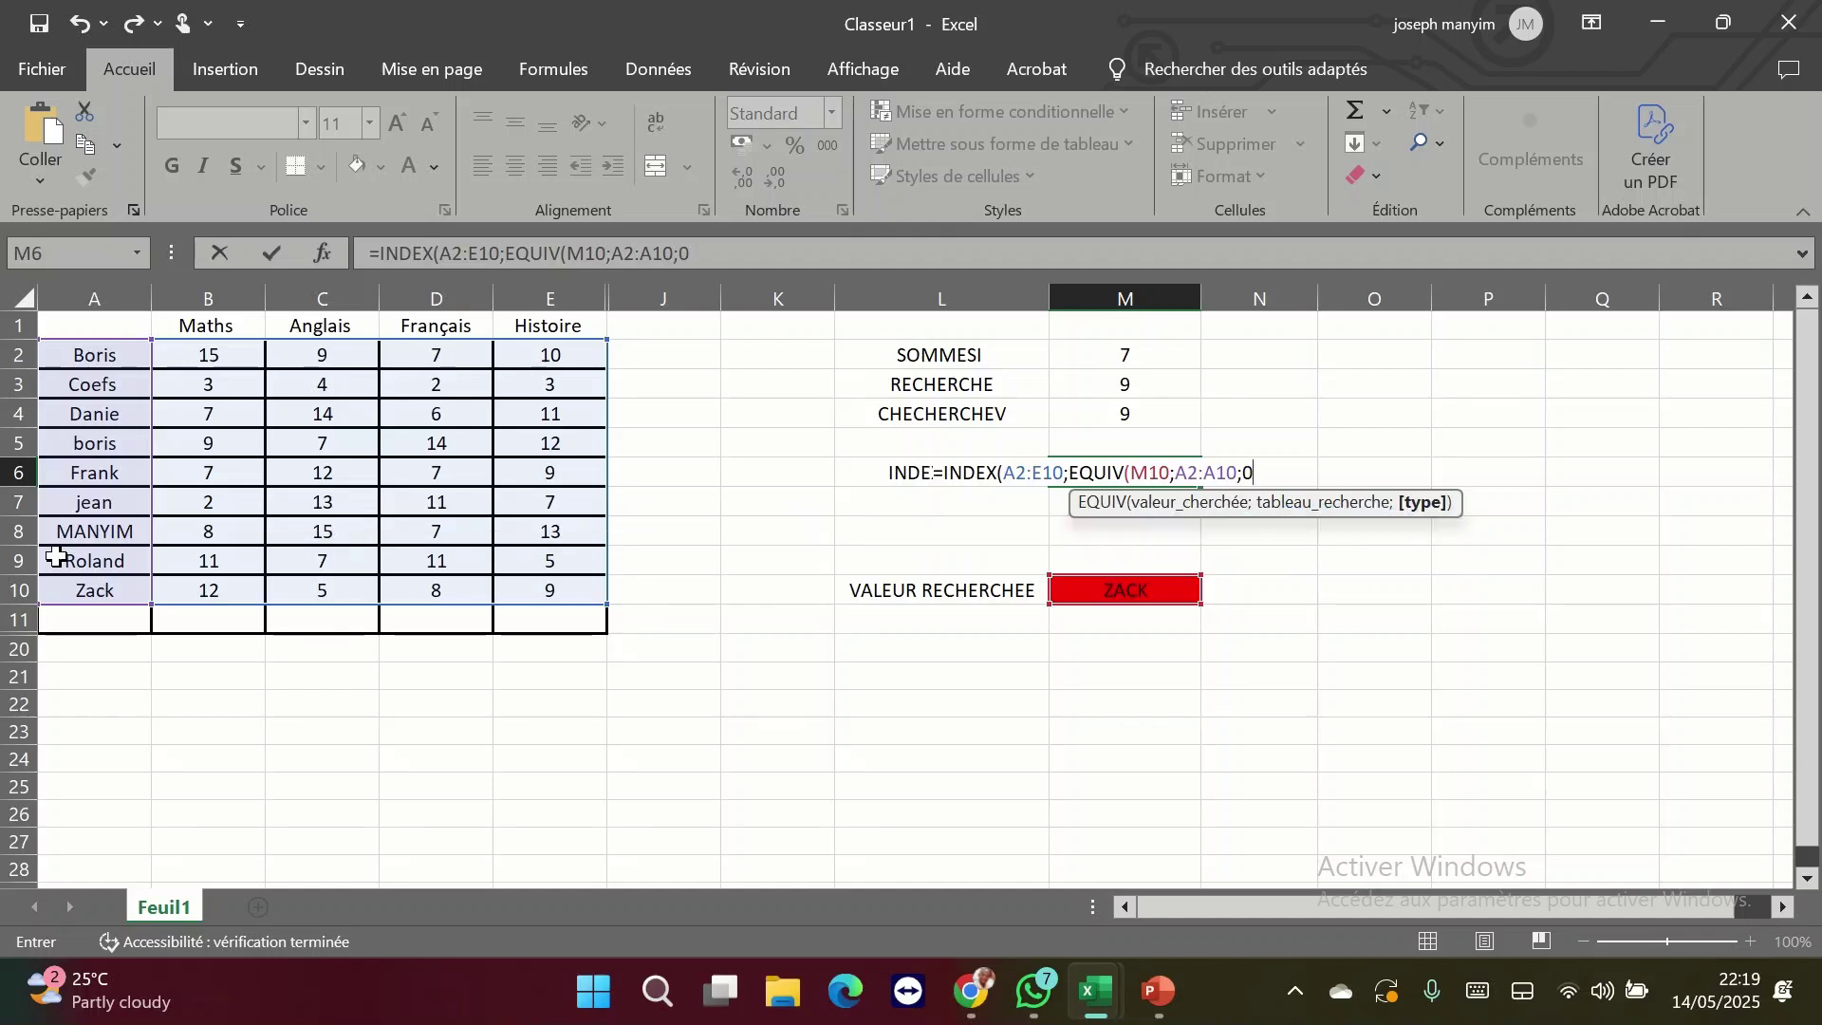
{"action": "type", "text": ")"}
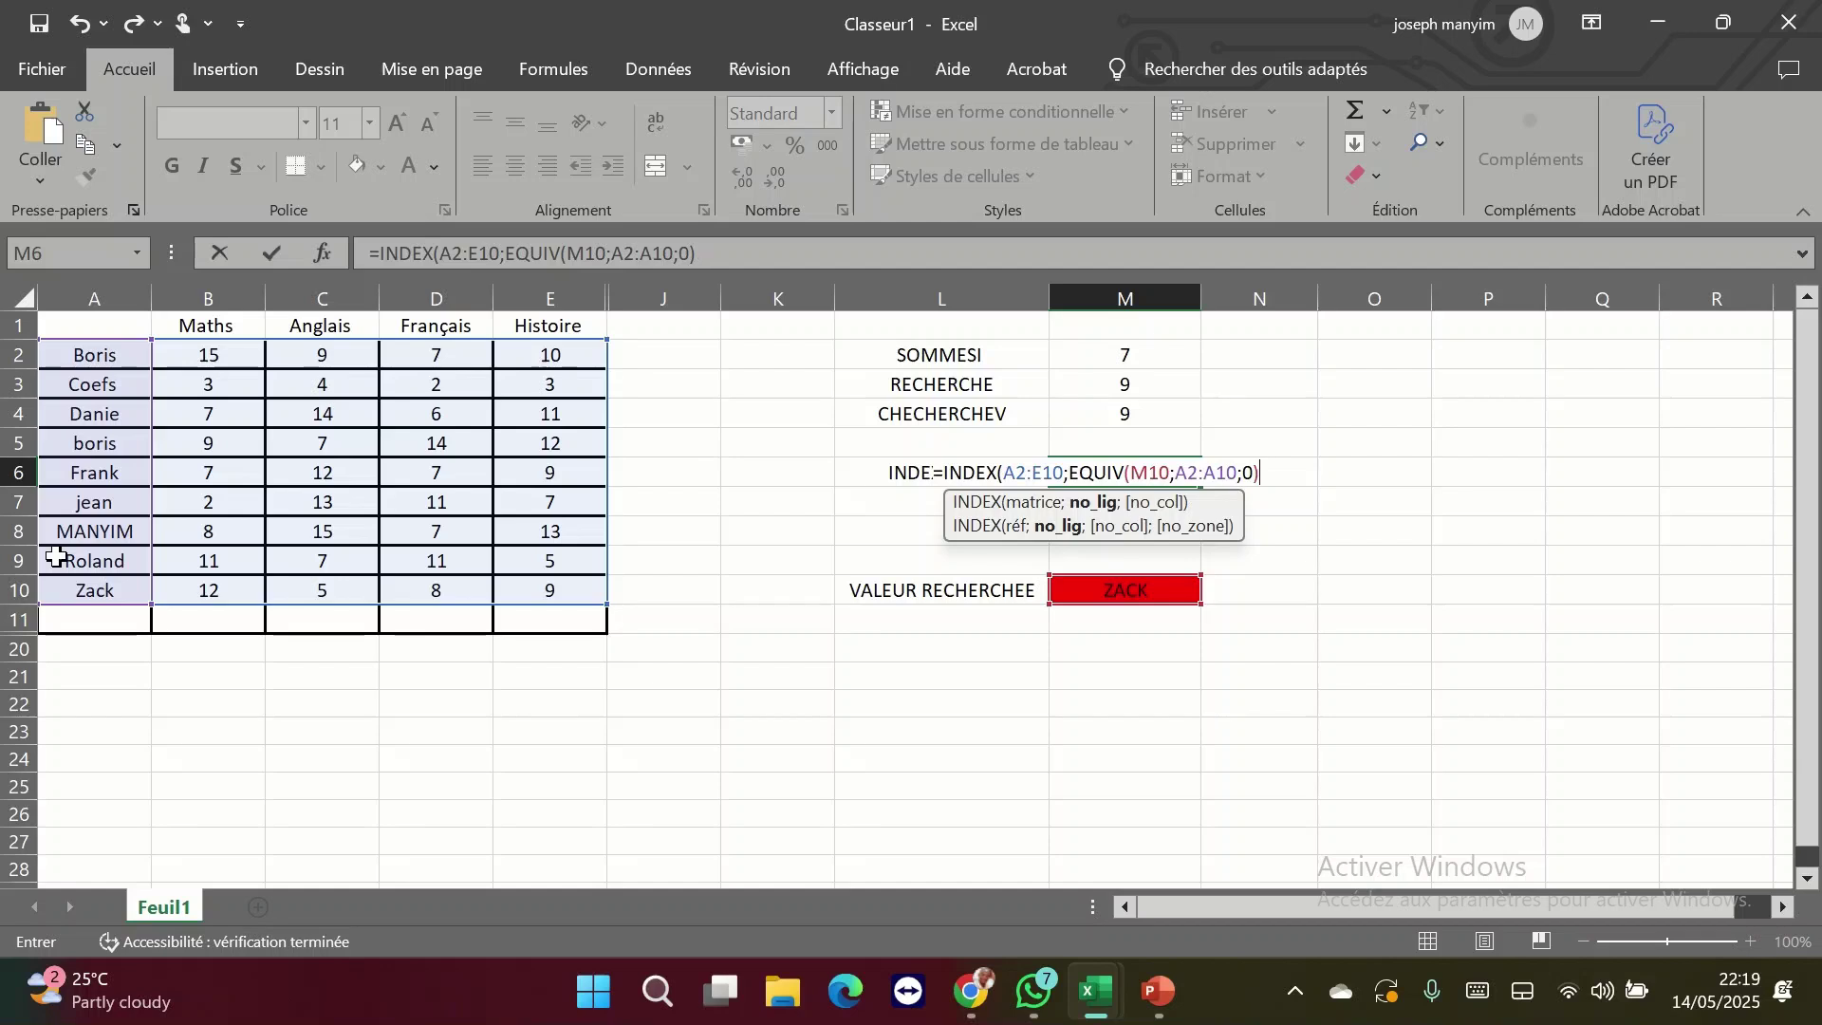
- Complete the INDEX formula in M6 with column number 5 and check it against the row 10 student's Histoire grade
{"action": "type", "text": ";5"}
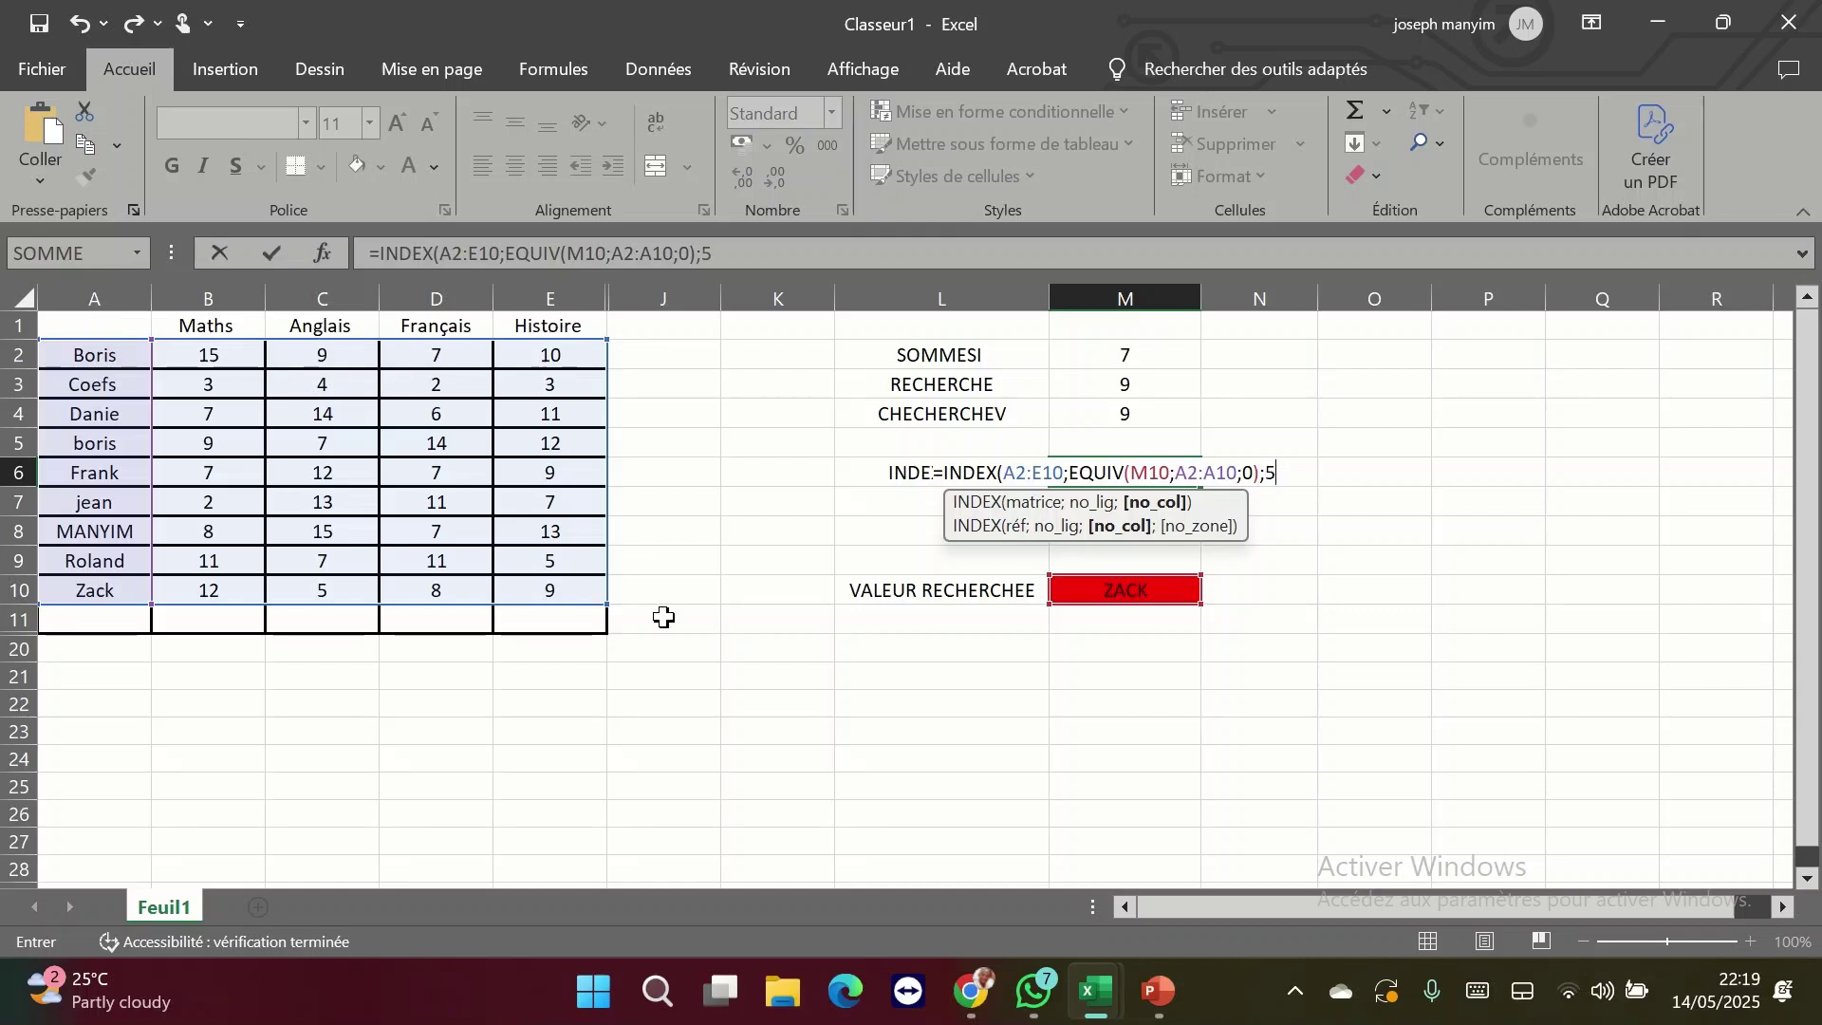
{"action": "key", "text": "Return"}
{"action": "key", "text": "Return"}
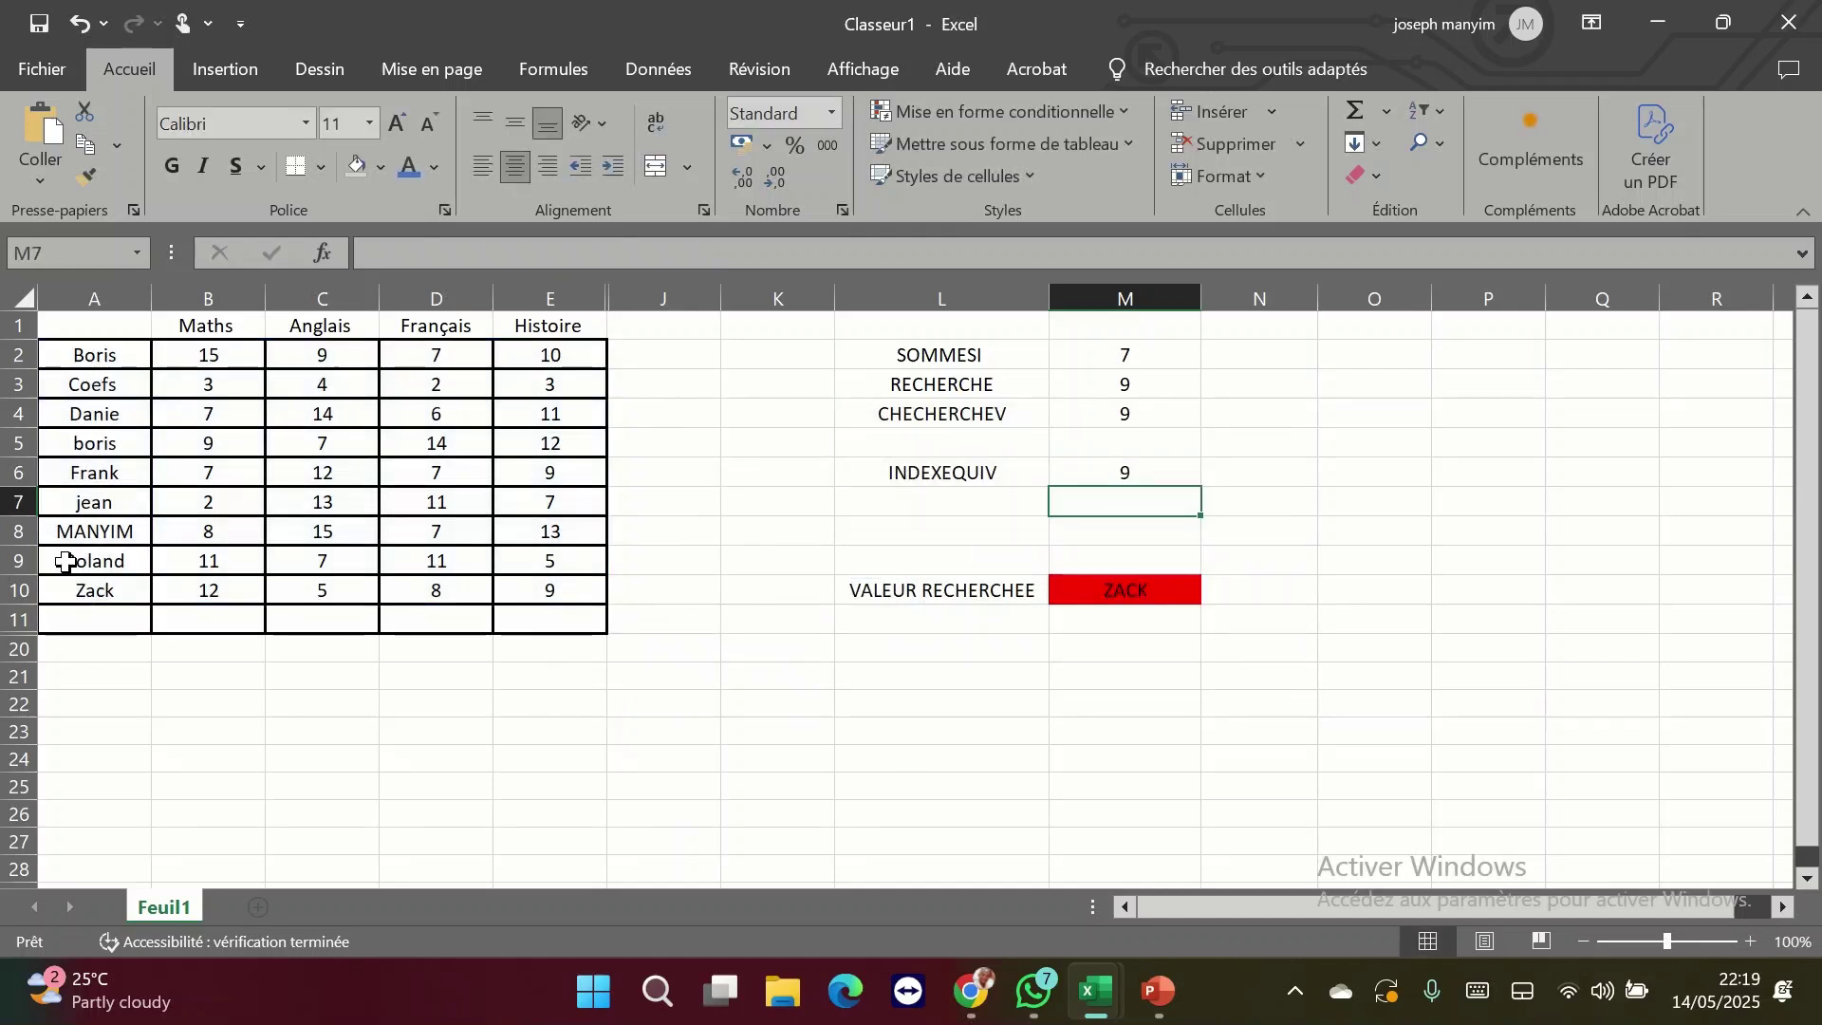
{"action": "left_click", "coordinate": [18, 589]}
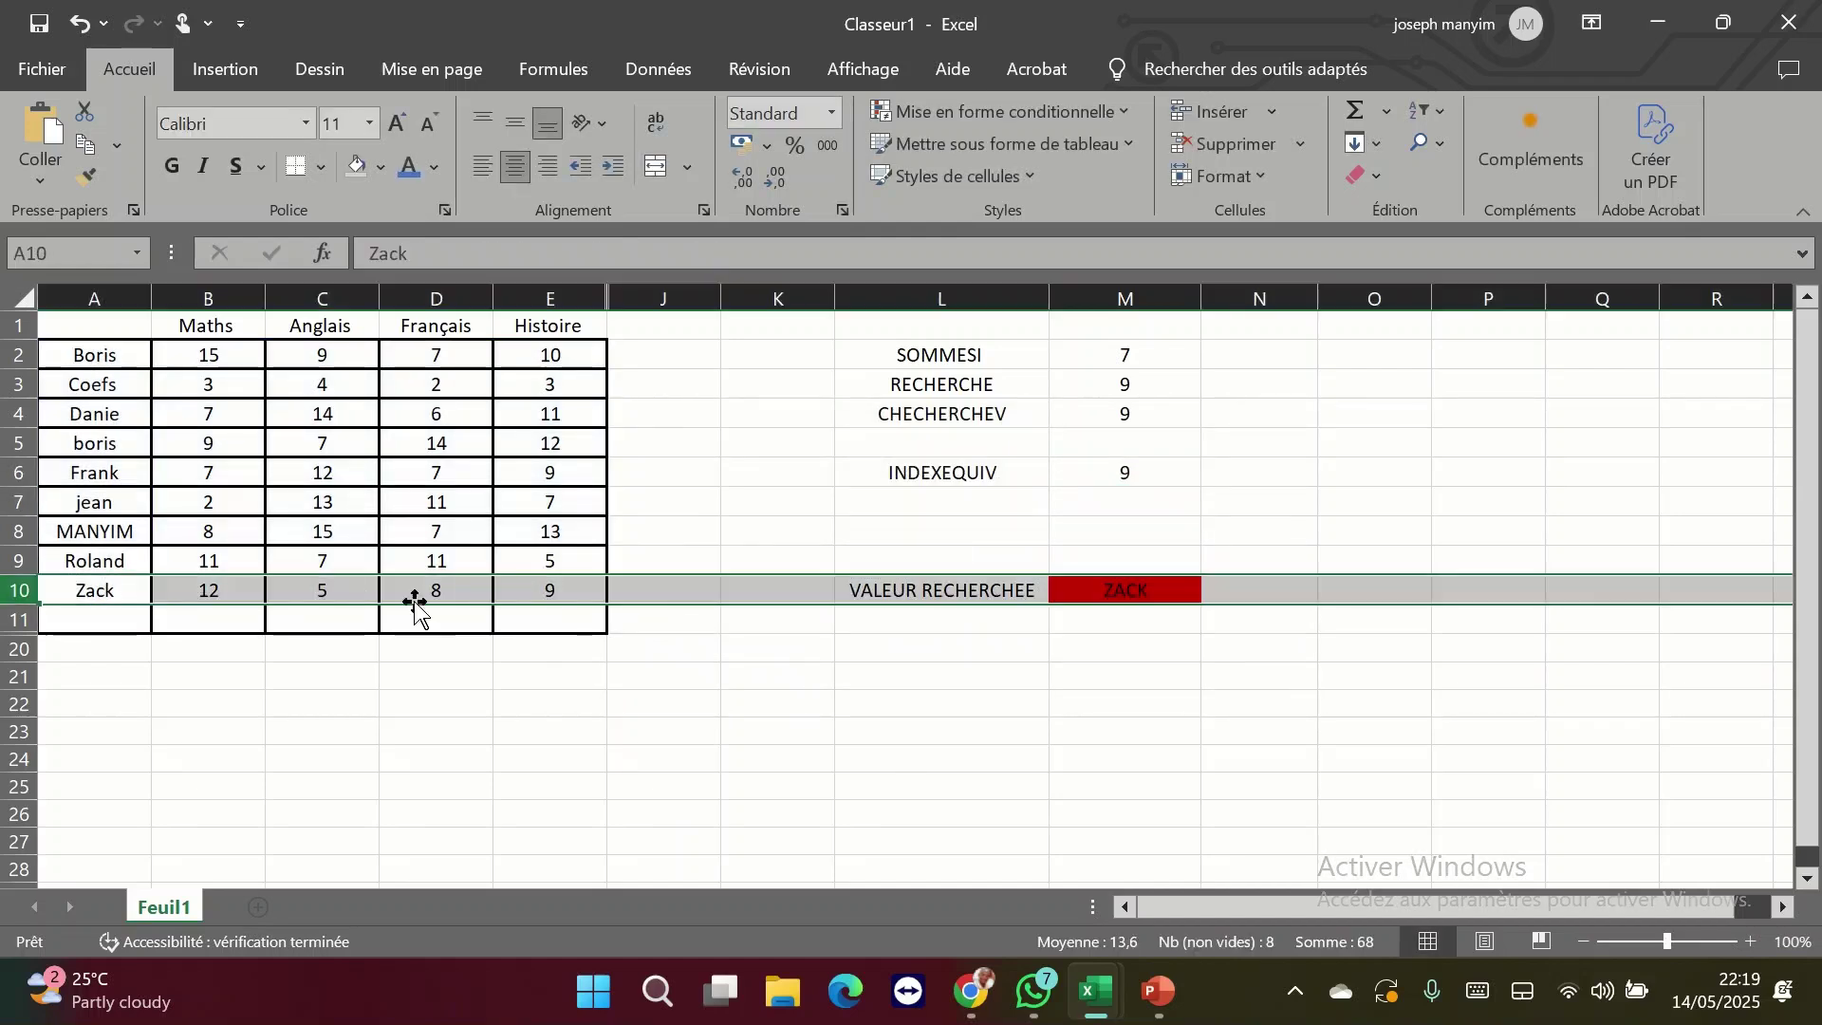
{"action": "left_click", "coordinate": [577, 589]}
- Replace the search value in M10 with the row 9 student's name and review the INDEX/EQUIV formula in M6
{"action": "left_click", "coordinate": [1139, 589]}
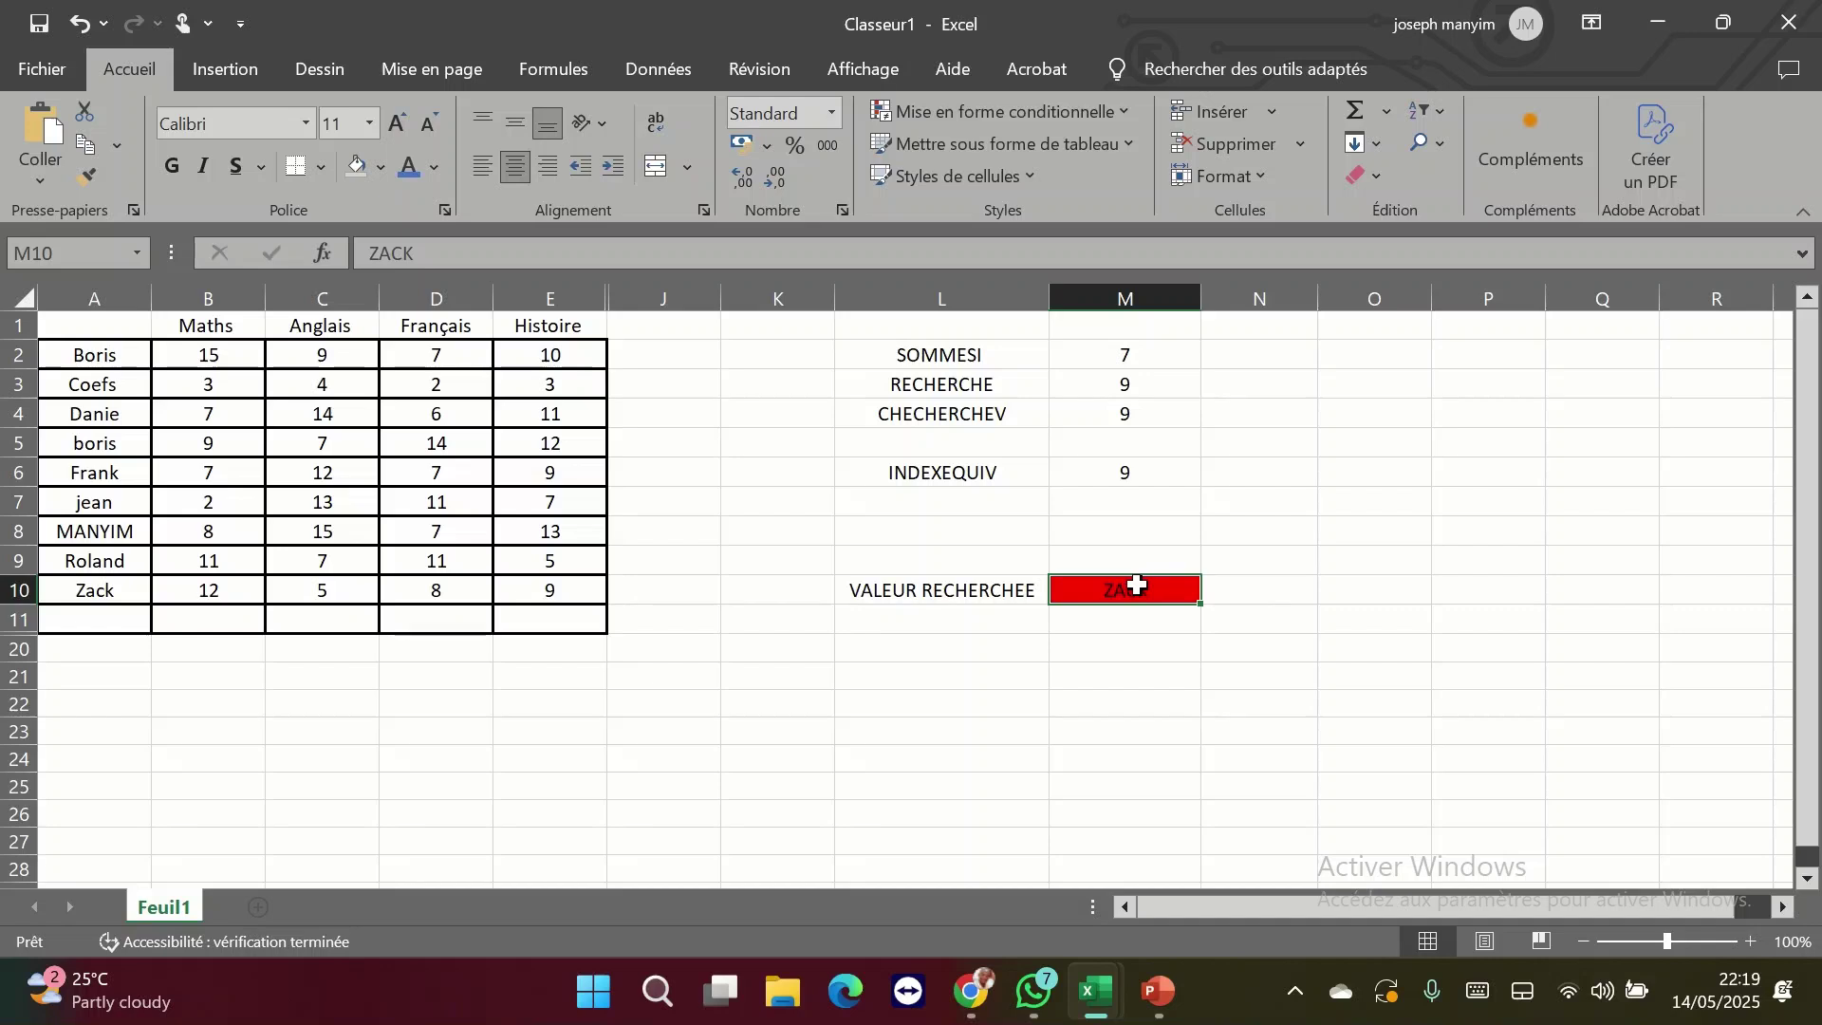
{"action": "type", "text": "ROLA"}
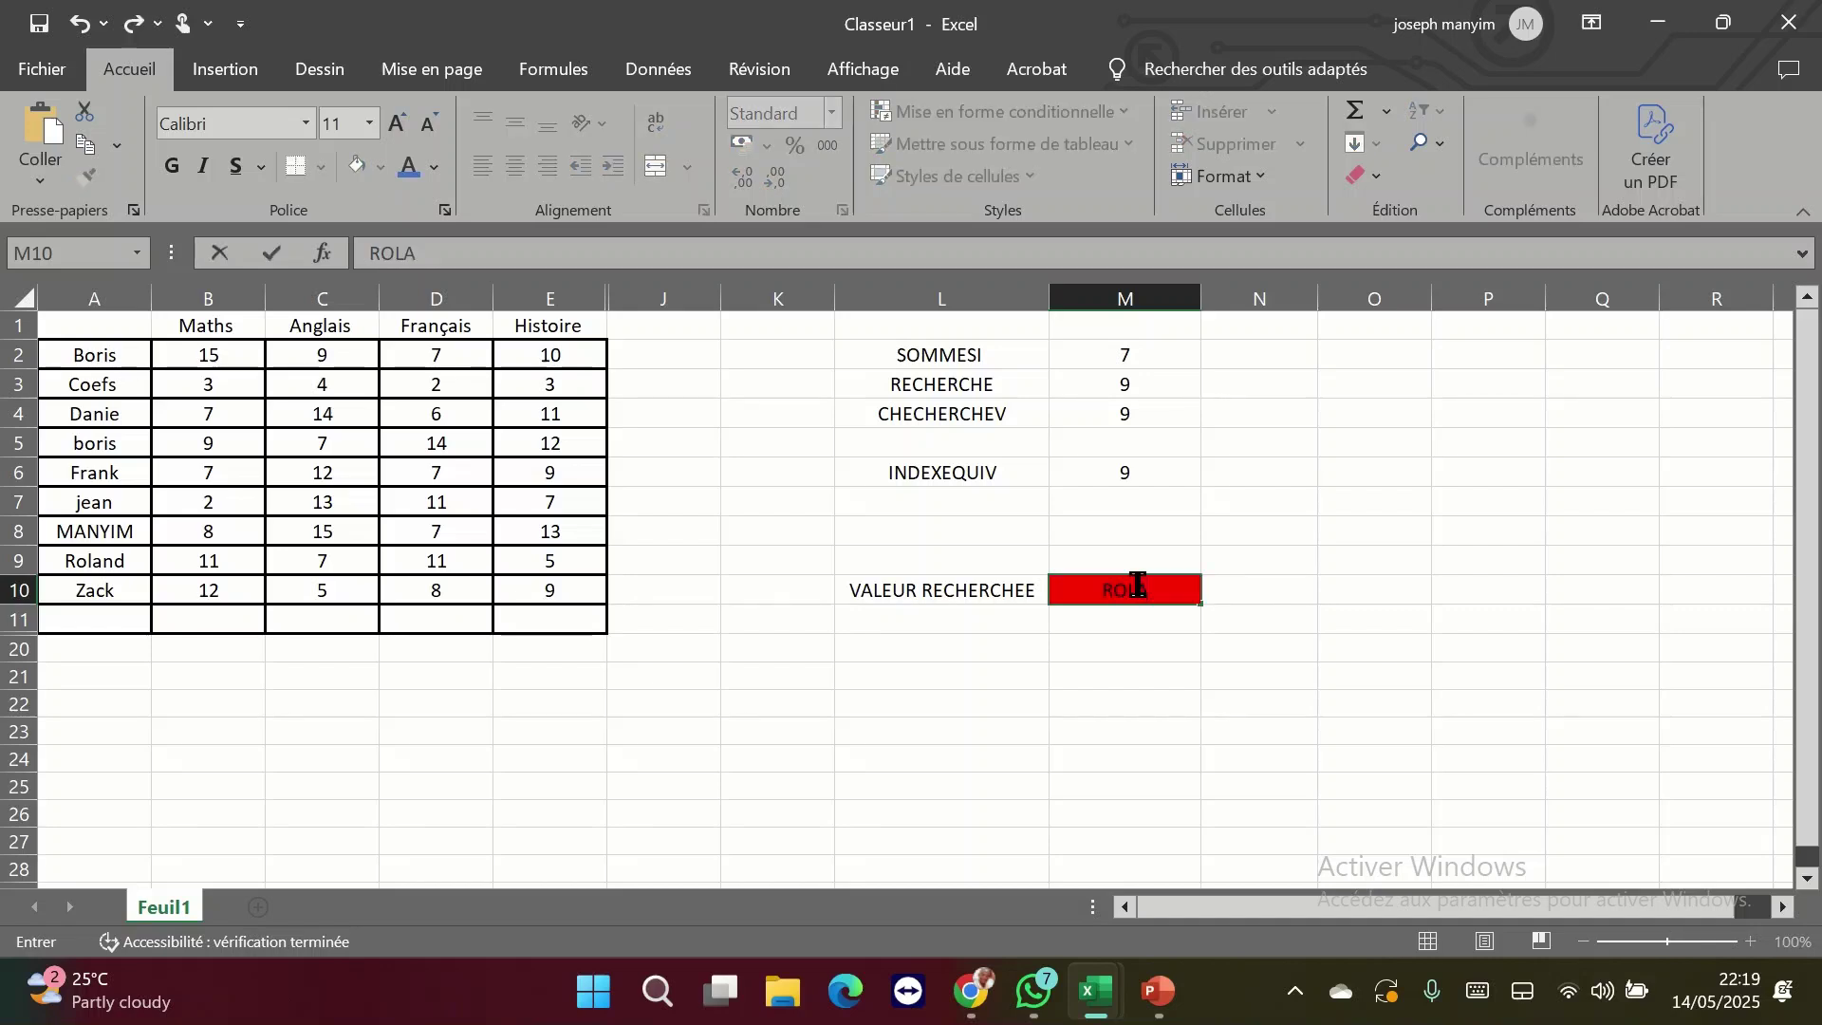
{"action": "type", "text": "ND"}
{"action": "key", "text": "Return"}
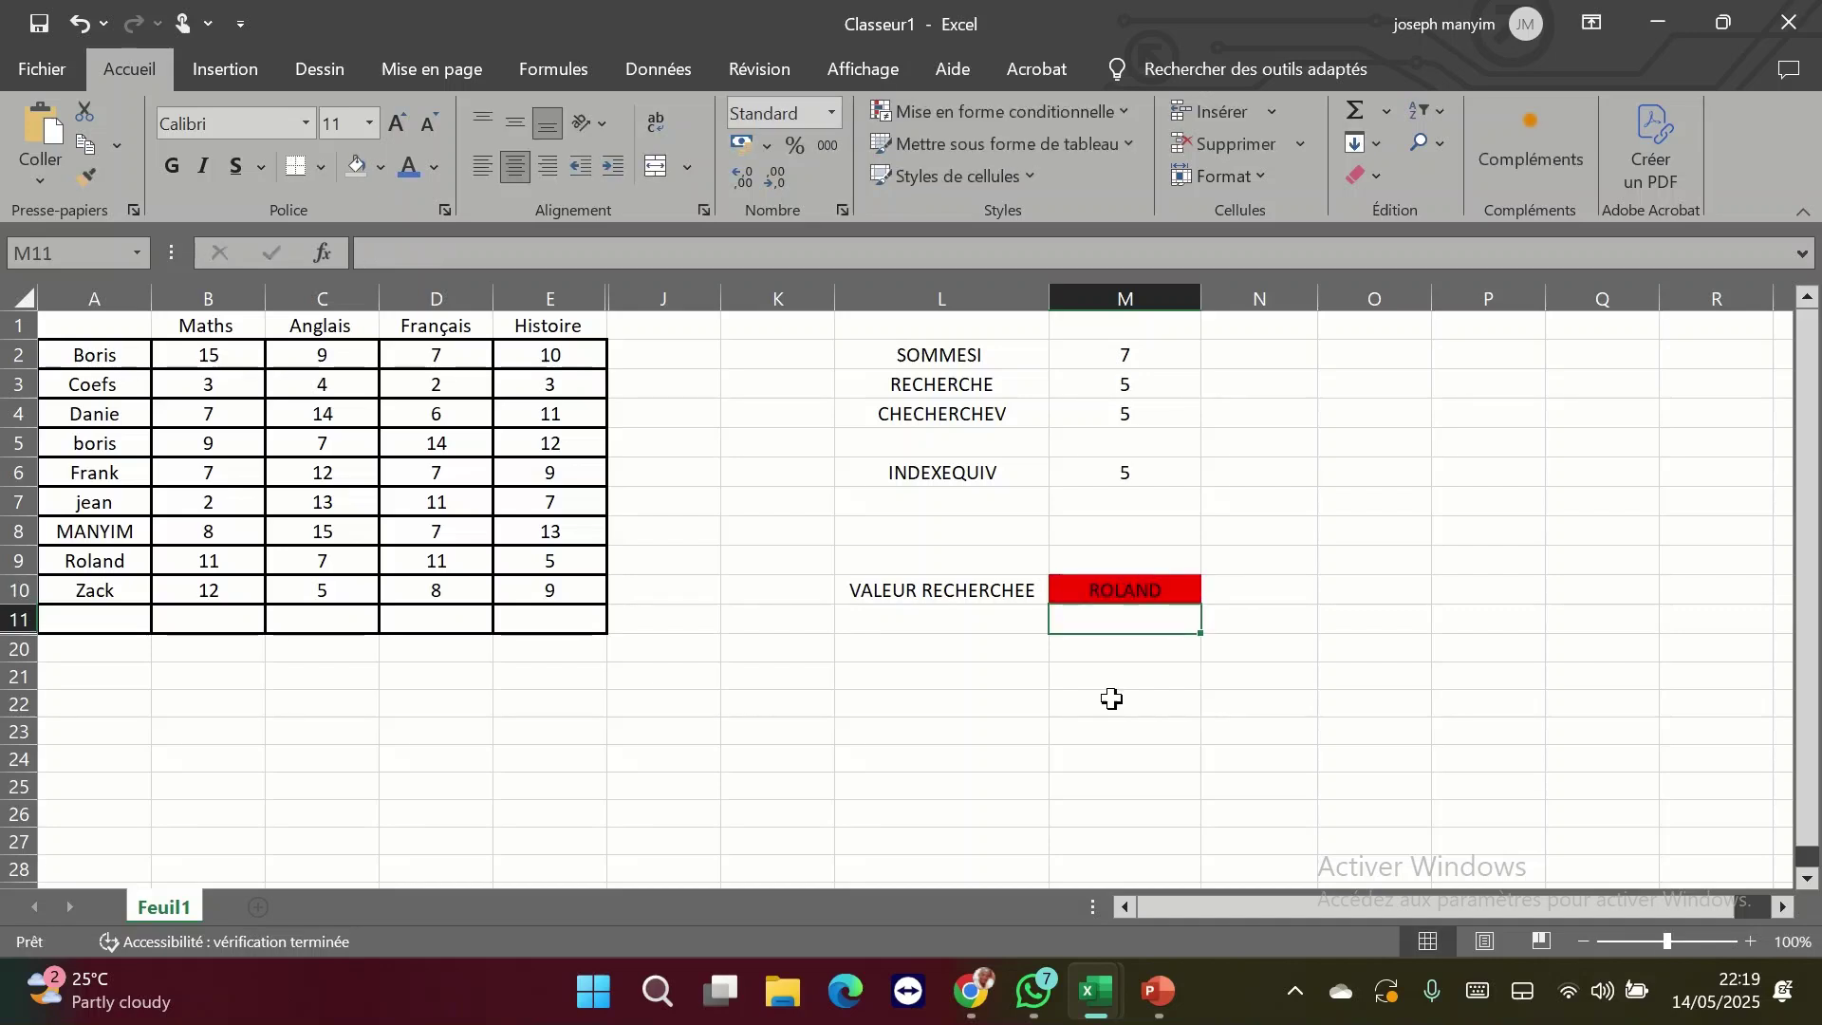
{"action": "left_click", "coordinate": [1131, 470]}
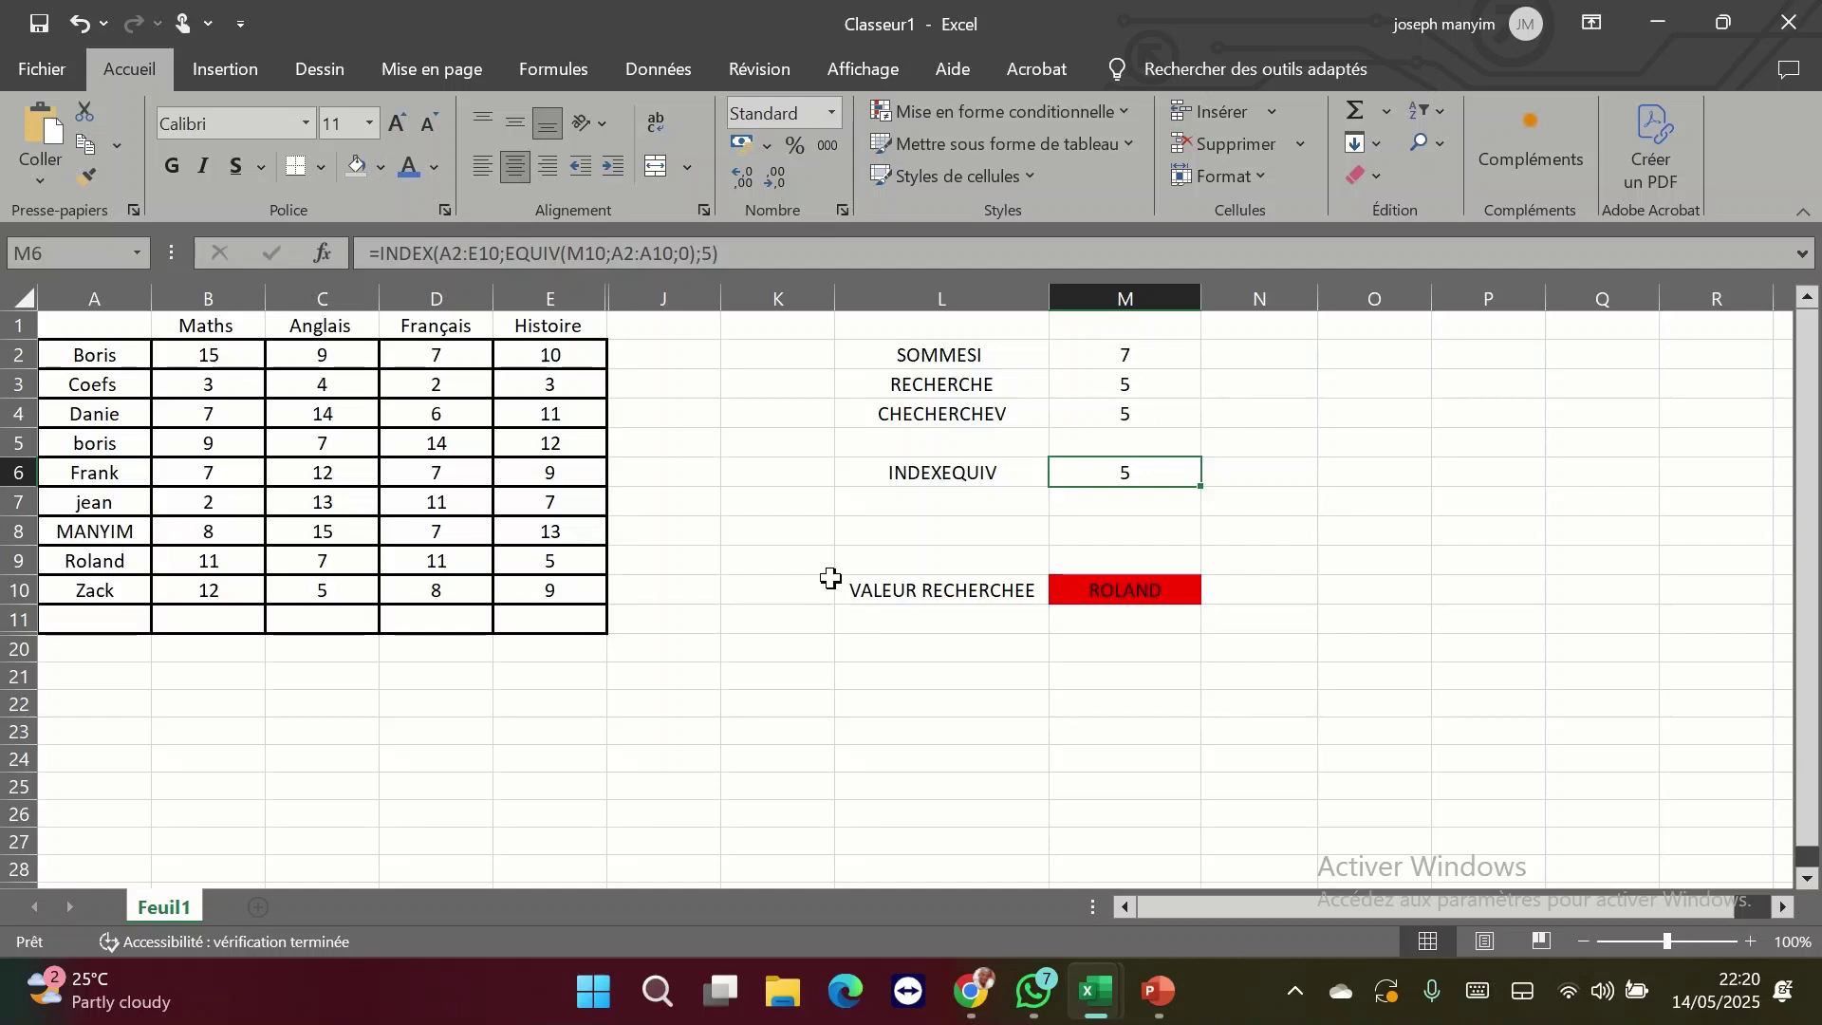
{"action": "mouse_move", "coordinate": [747, 10]}
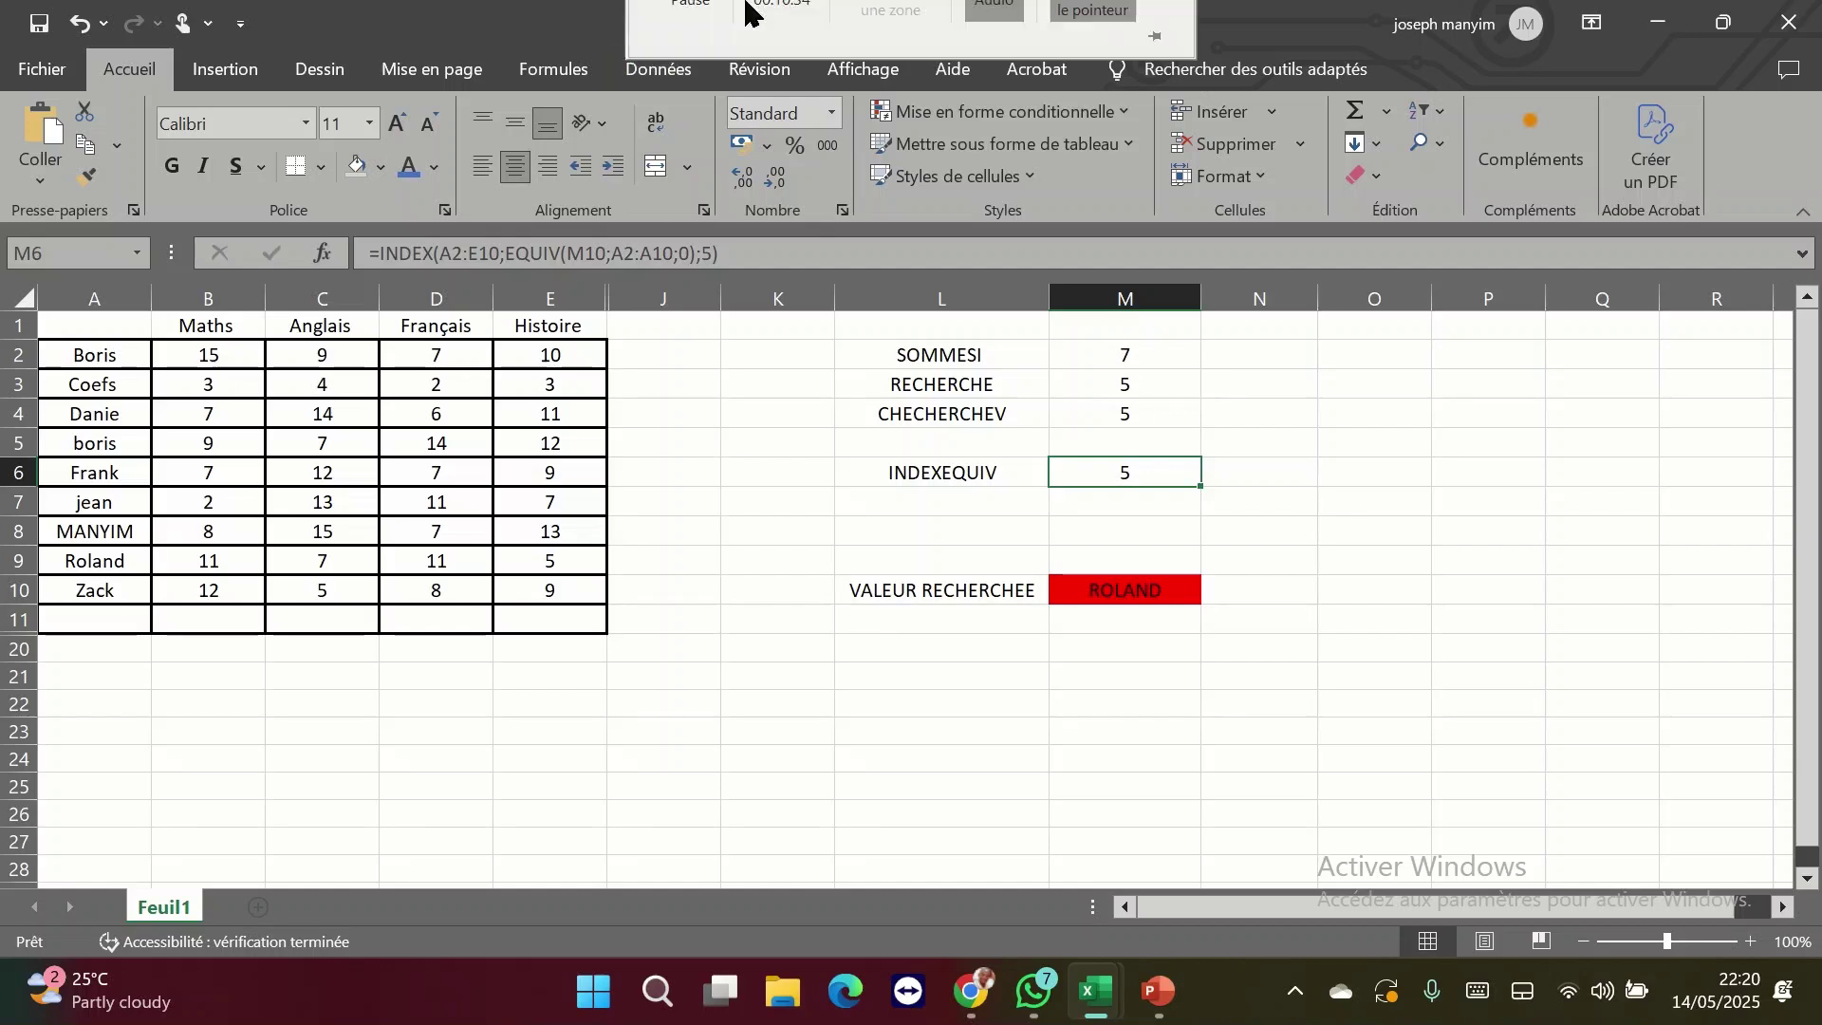